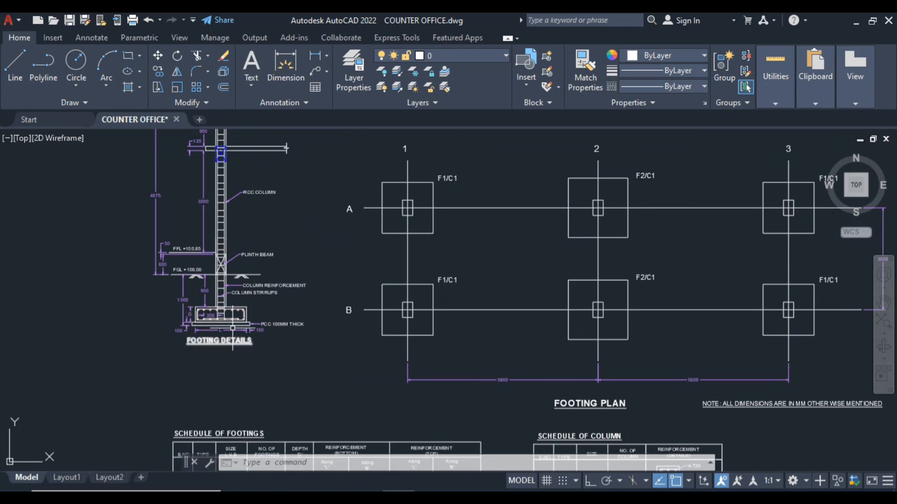
# Examine the footing details, the footing plan and the reinforcement in the schedule of column
pyautogui.moveTo(280, 324); pyautogui.dragTo(290, 404)
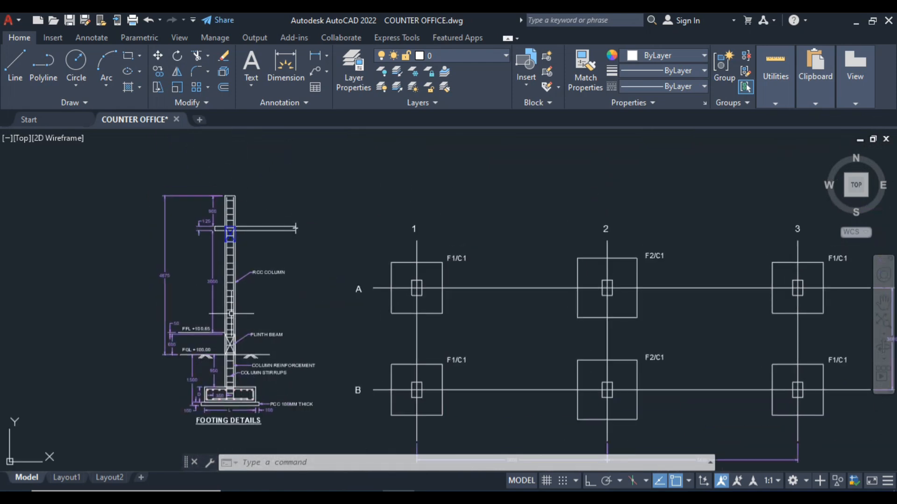
pyautogui.scroll(-2, 265, 261)
pyautogui.moveTo(398, 311); pyautogui.dragTo(387, 150)
pyautogui.scroll(4, 506, 263)
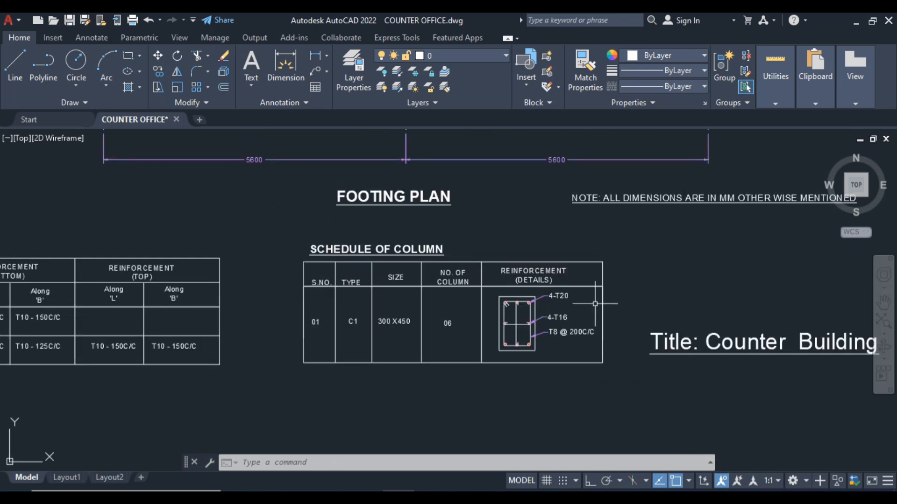
pyautogui.scroll(5, 466, 309)
pyautogui.scroll(-1, 486, 314)
pyautogui.moveTo(501, 304); pyautogui.dragTo(516, 321)
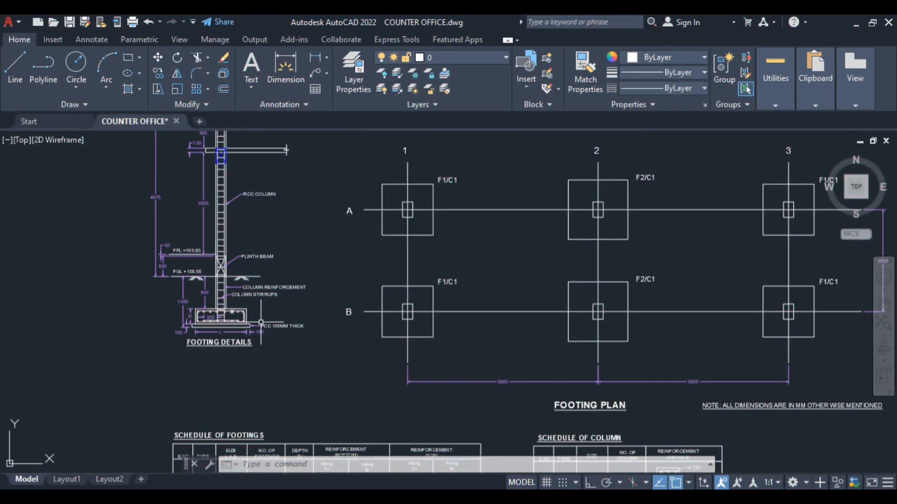
pyautogui.moveTo(261, 322); pyautogui.dragTo(271, 402)
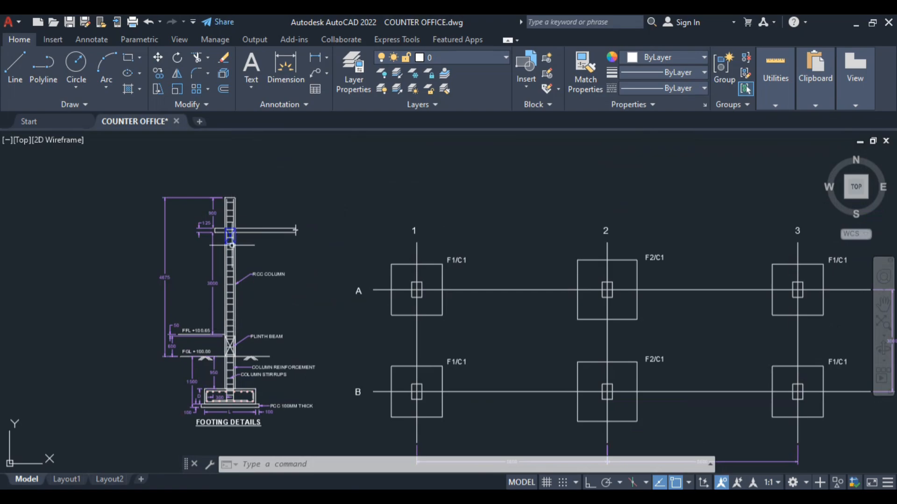
pyautogui.scroll(-2, 255, 327)
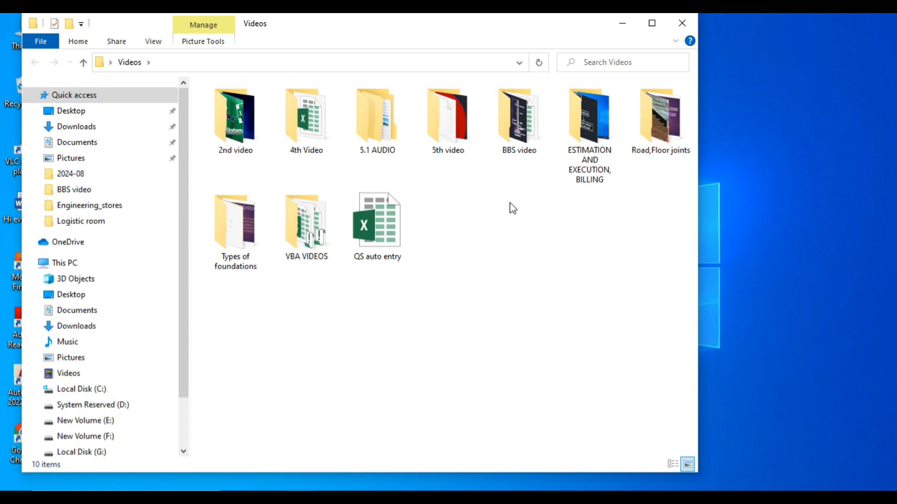
# Open the Measurement sheet workbook from the Logistic room folder inside the BBS video folder
pyautogui.doubleClick(518, 122)
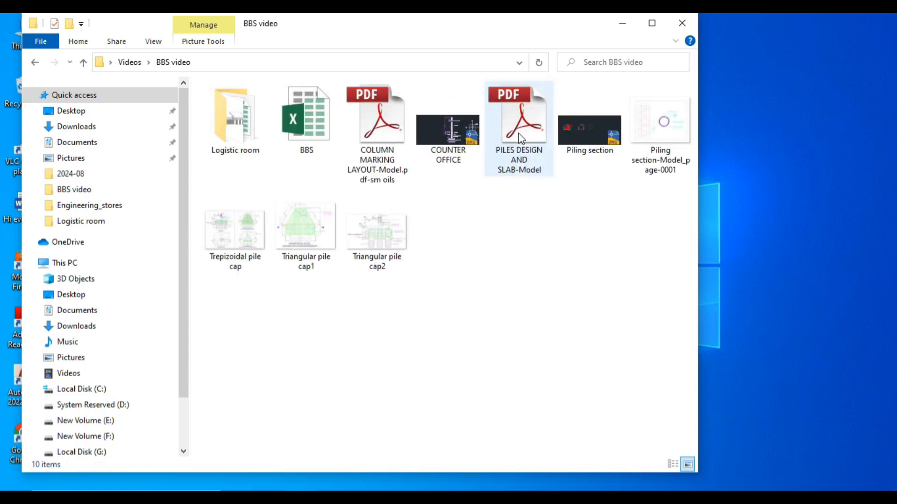
pyautogui.click(247, 138)
pyautogui.doubleClick(248, 138)
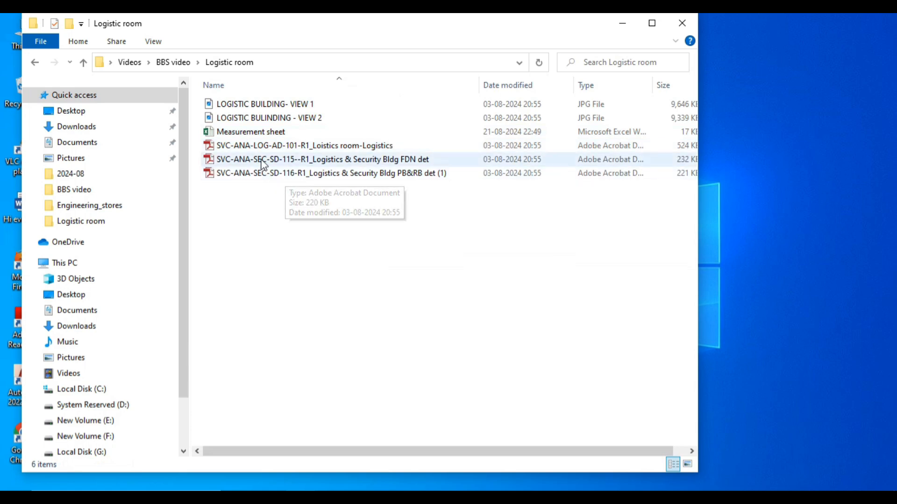
pyautogui.doubleClick(260, 133)
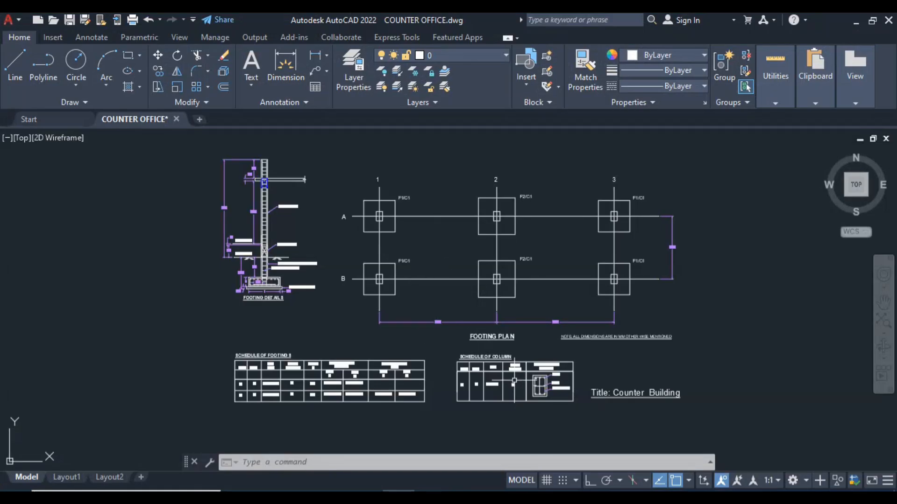
# View the schedule of column in AutoCAD, and enter serial number 10 in cell A15 of the Excel measurement sheet
pyautogui.scroll(5, 514, 380)
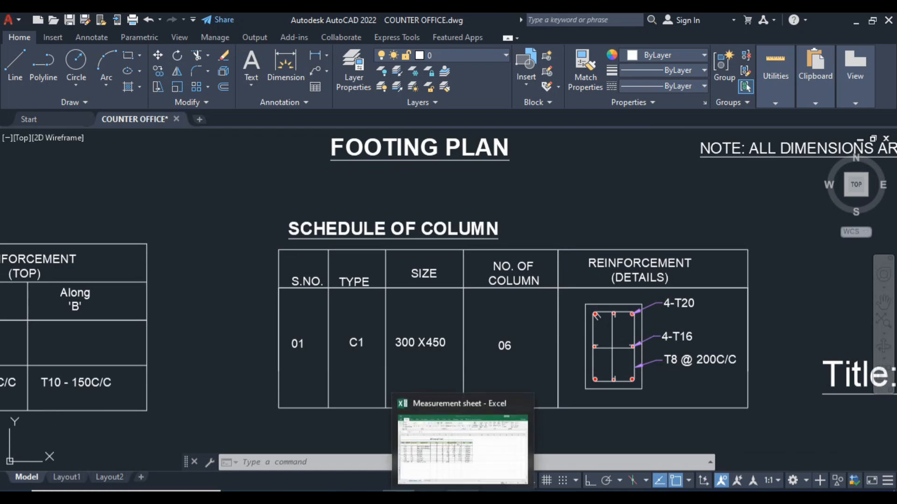
pyautogui.click(462, 497)
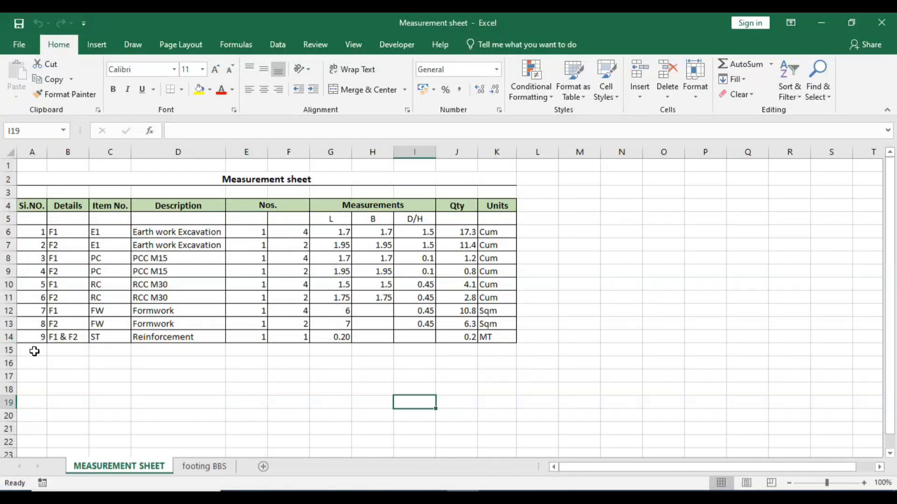
pyautogui.click(34, 352)
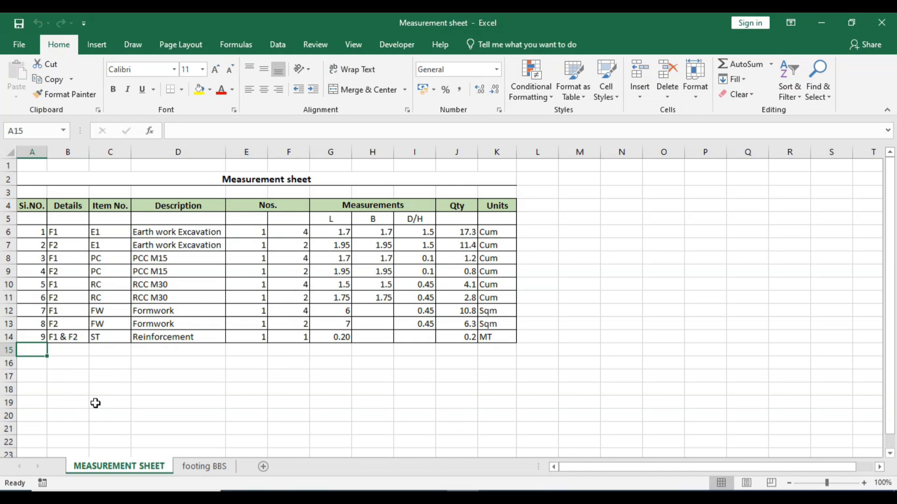
pyautogui.write('10')
pyautogui.press('Tab')
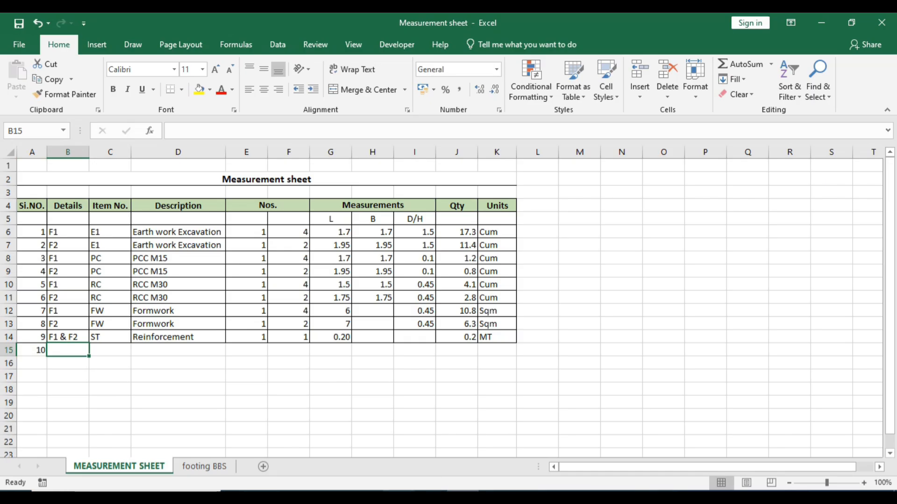
# Check the column type in the AutoCAD drawing and enter C1 as the Details of row 15 in Excel
pyautogui.click(399, 496)
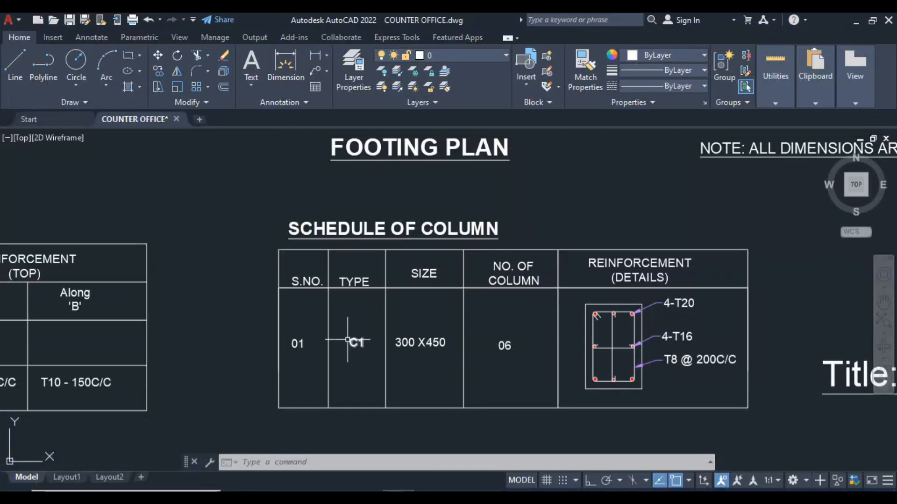
pyautogui.scroll(-4, 511, 346)
pyautogui.scroll(-2, 556, 323)
pyautogui.moveTo(555, 323); pyautogui.dragTo(563, 400)
pyautogui.scroll(2, 520, 270)
pyautogui.moveTo(594, 301); pyautogui.dragTo(591, 295)
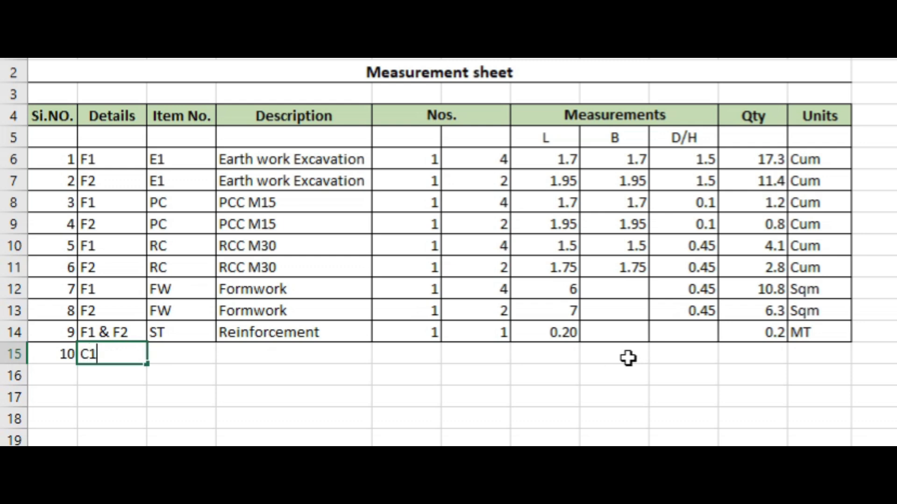
pyautogui.press('Tab')
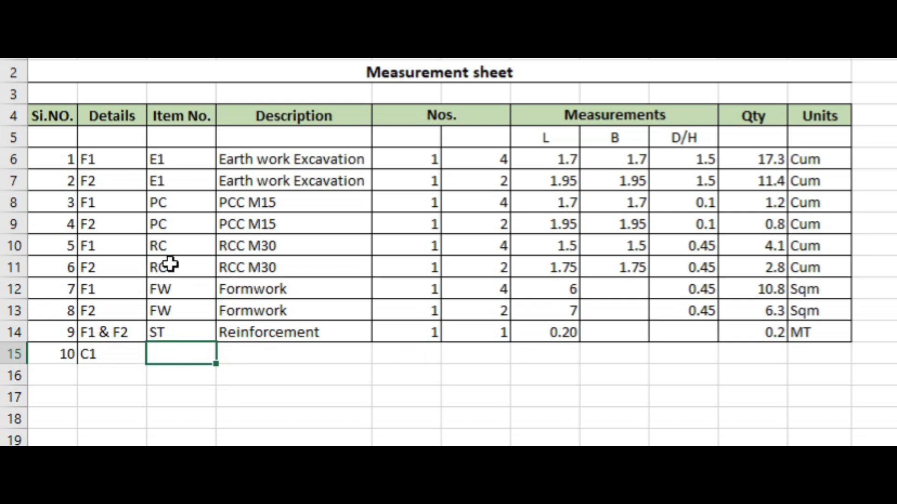
# Copy the F1 RCC M30 entry from Item No. through Units in row 10 into row 15
pyautogui.moveTo(170, 246); pyautogui.dragTo(796, 246)
pyautogui.hotkey('ctrl', 'c')
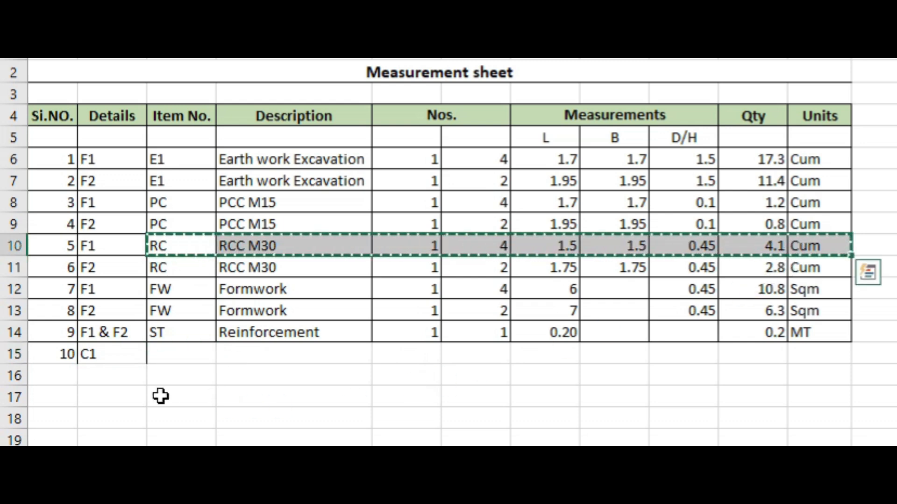
pyautogui.click(172, 354)
pyautogui.hotkey('ctrl', 'v')
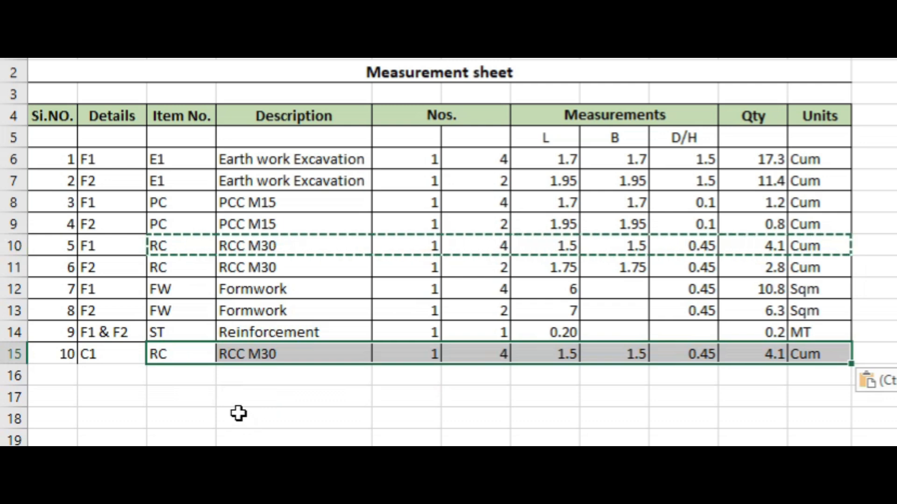
pyautogui.click(239, 416)
# Copy the F1 Formwork entry from Item No. through Units in row 12 into row 16
pyautogui.moveTo(172, 287); pyautogui.dragTo(801, 291)
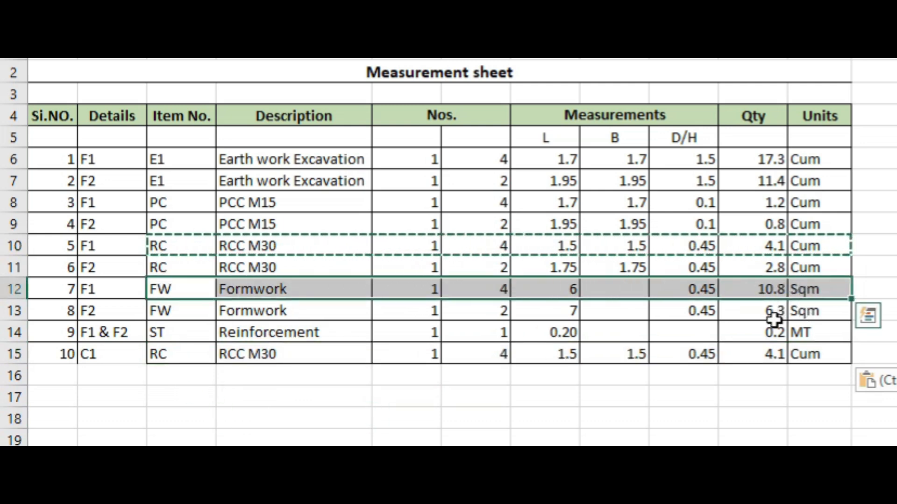
pyautogui.hotkey('ctrl', 'c')
pyautogui.click(178, 380)
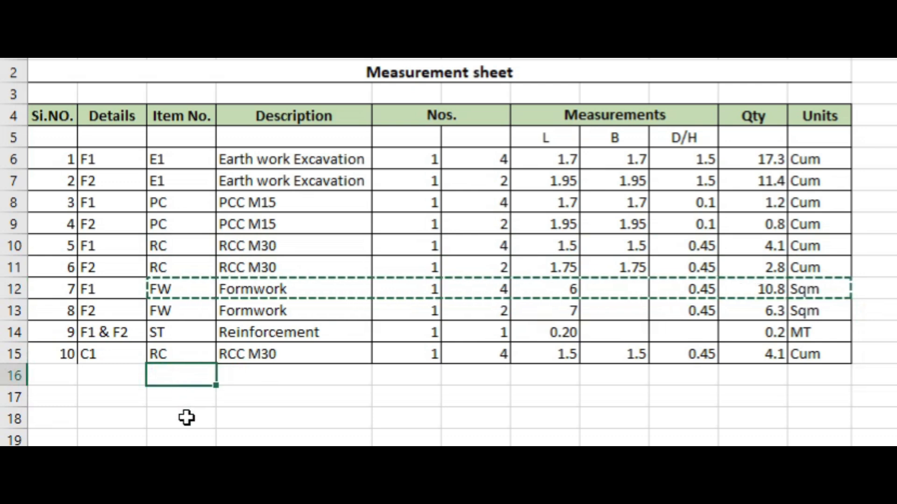
pyautogui.hotkey('ctrl', 'v')
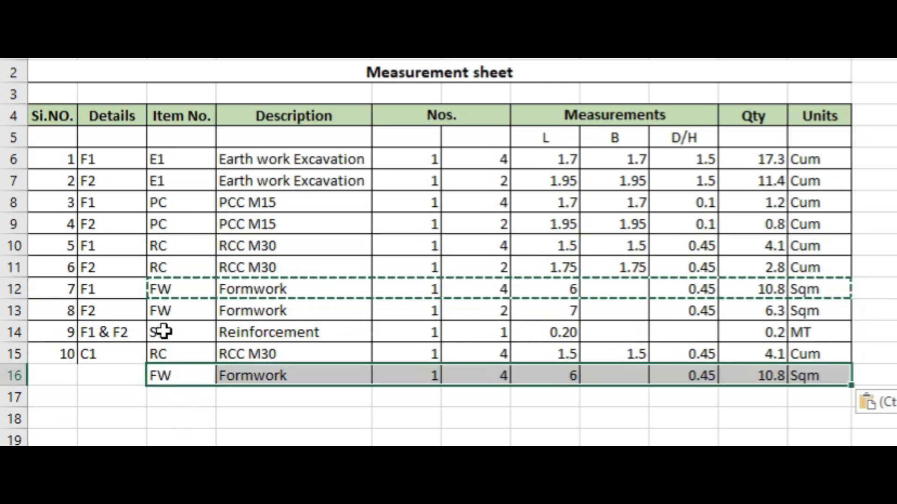
# Copy the Reinforcement entry from Item No. through Units in row 14 into row 17
pyautogui.moveTo(166, 331); pyautogui.dragTo(822, 330)
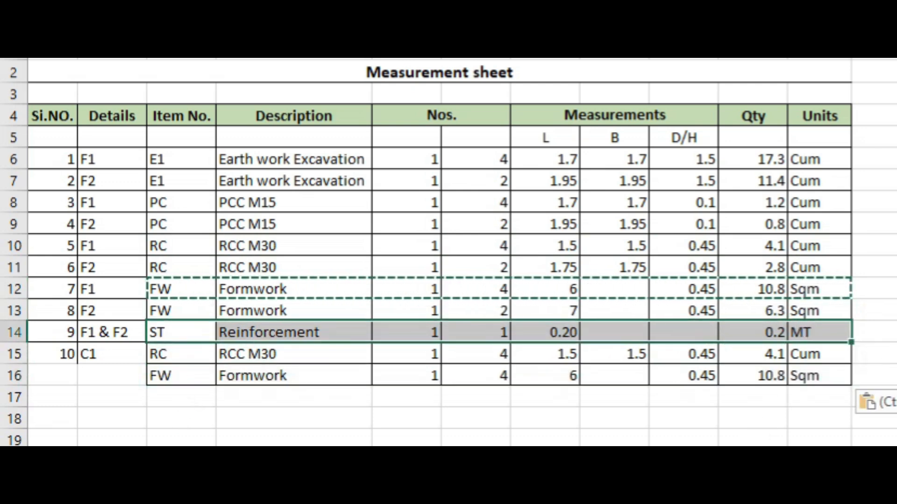
pyautogui.hotkey('ctrl', 'c')
pyautogui.click(168, 397)
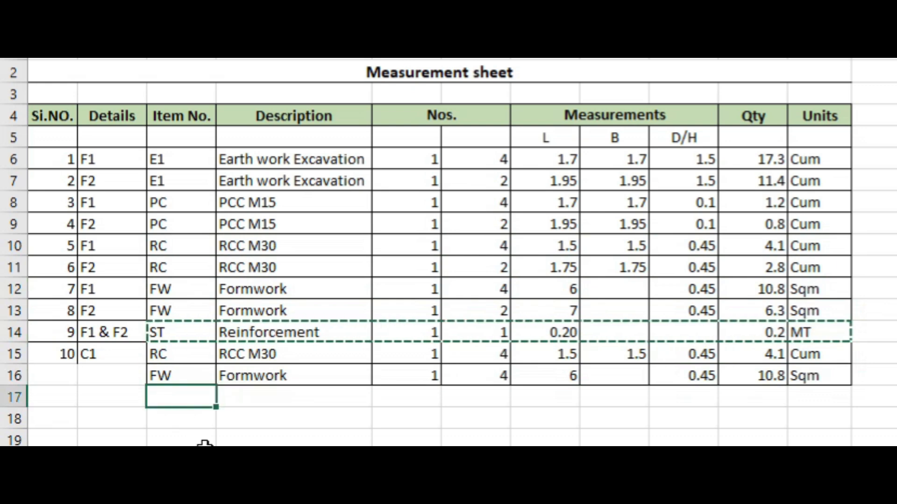
pyautogui.hotkey('ctrl', 'v')
# Copy the C1 label from B15 into the Details cells of the Formwork and Reinforcement rows, B16:B17
pyautogui.click(101, 356)
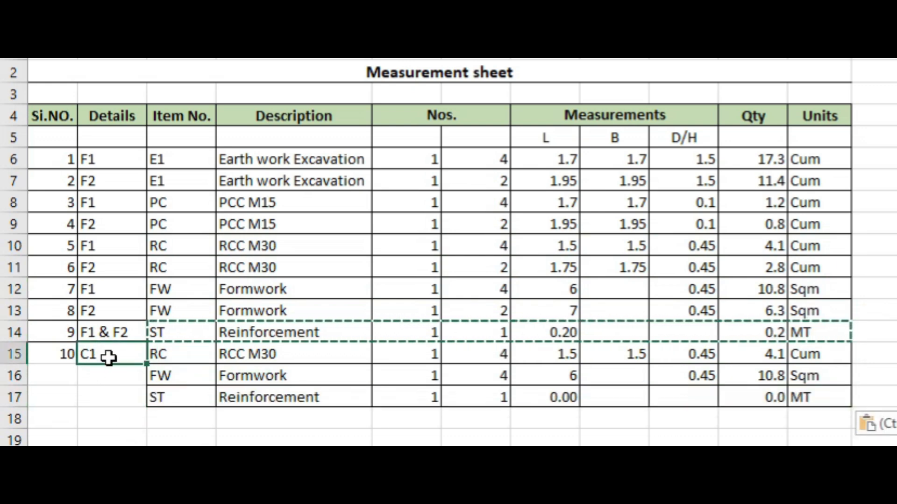
pyautogui.hotkey('ctrl', 'c')
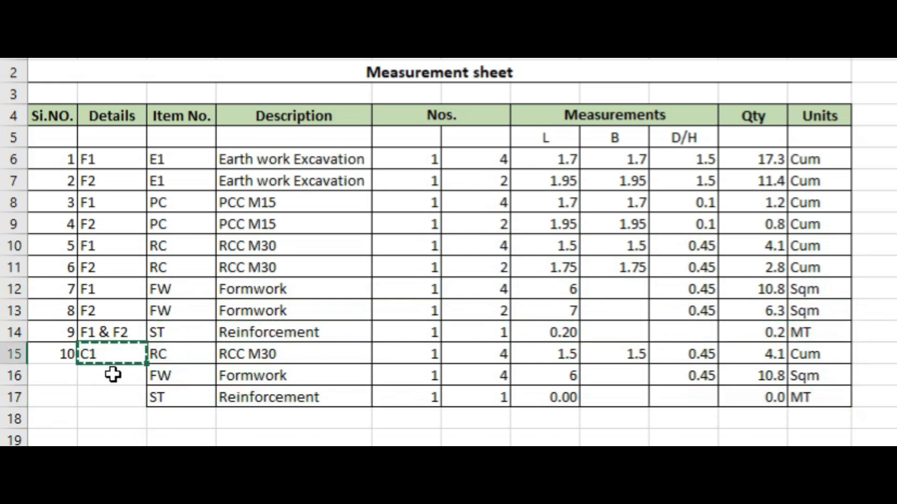
pyautogui.moveTo(114, 372); pyautogui.dragTo(114, 402)
pyautogui.hotkey('ctrl', 'v')
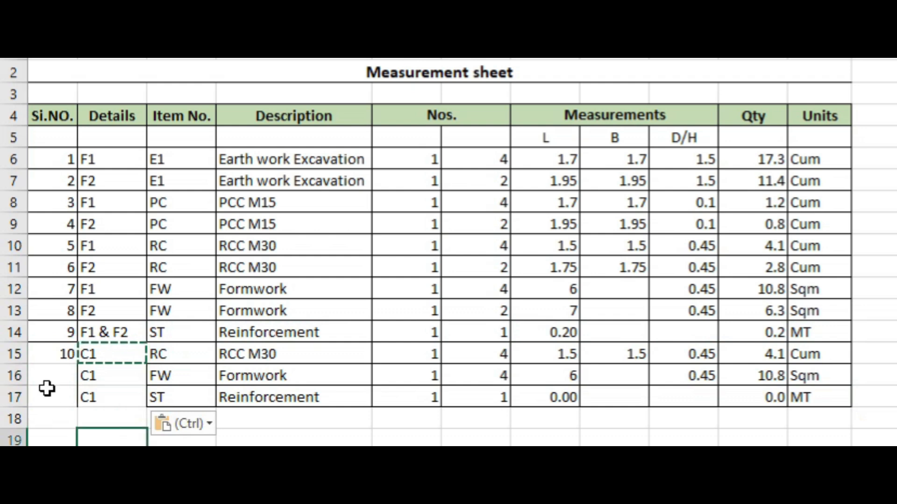
# Extend the serial number series down to 12 in row 17
pyautogui.click(52, 376)
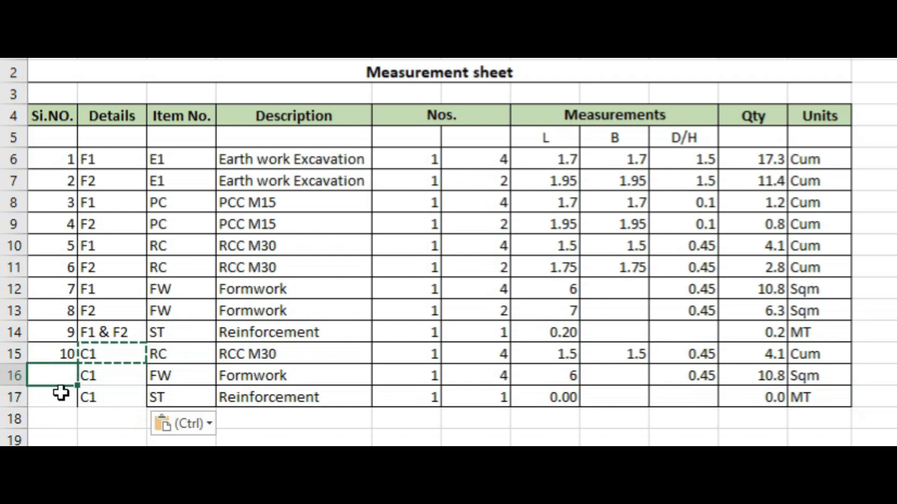
pyautogui.click(65, 317)
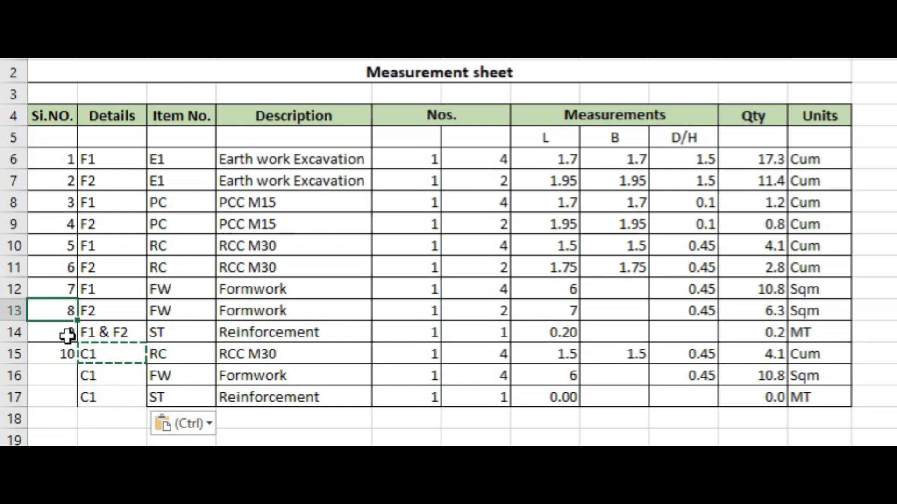
pyautogui.click(68, 335)
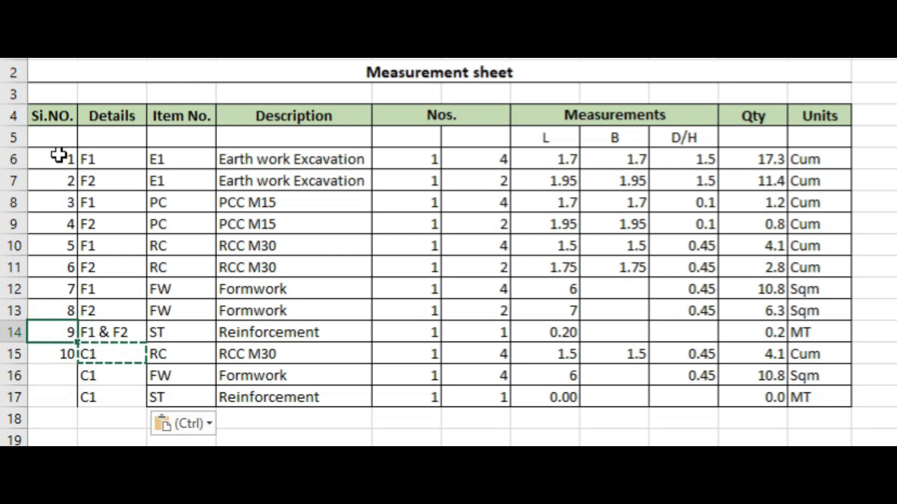
pyautogui.moveTo(60, 156); pyautogui.dragTo(77, 407)
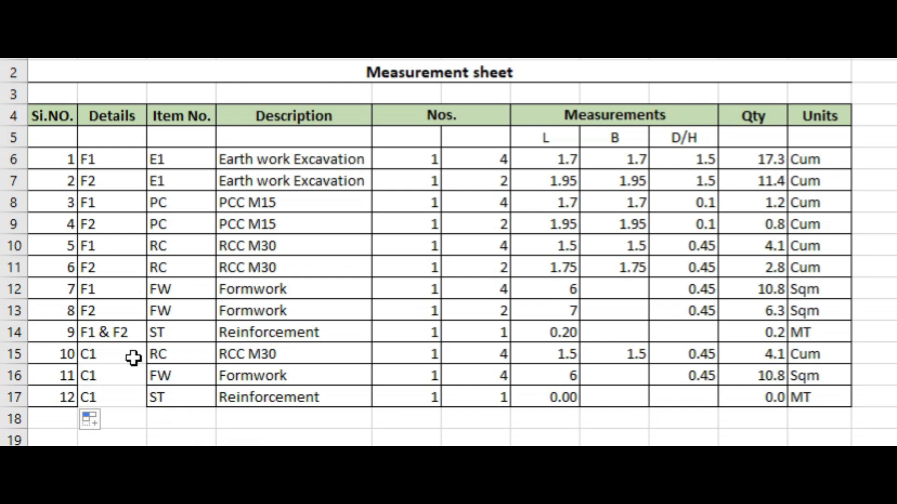
# Set the second Nos. value of the C1 RCC M30 row to 6 and select that row's length cell
pyautogui.click(470, 367)
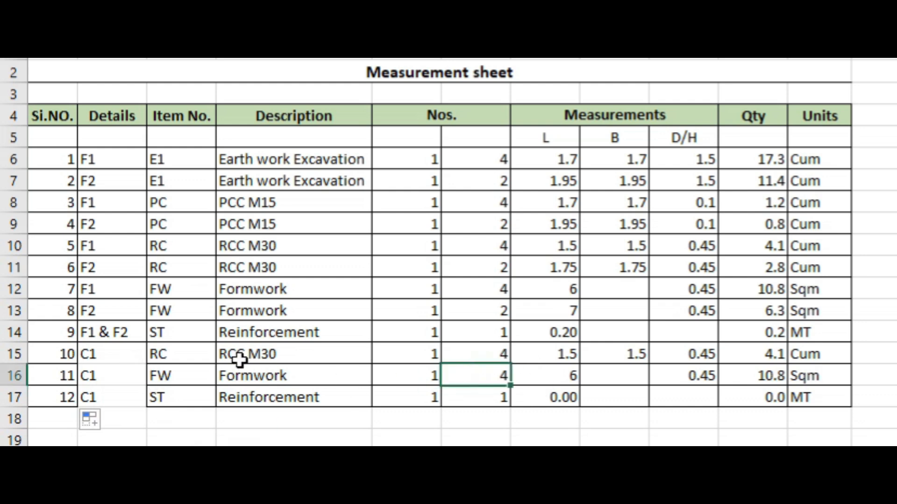
pyautogui.click(250, 355)
pyautogui.click(421, 356)
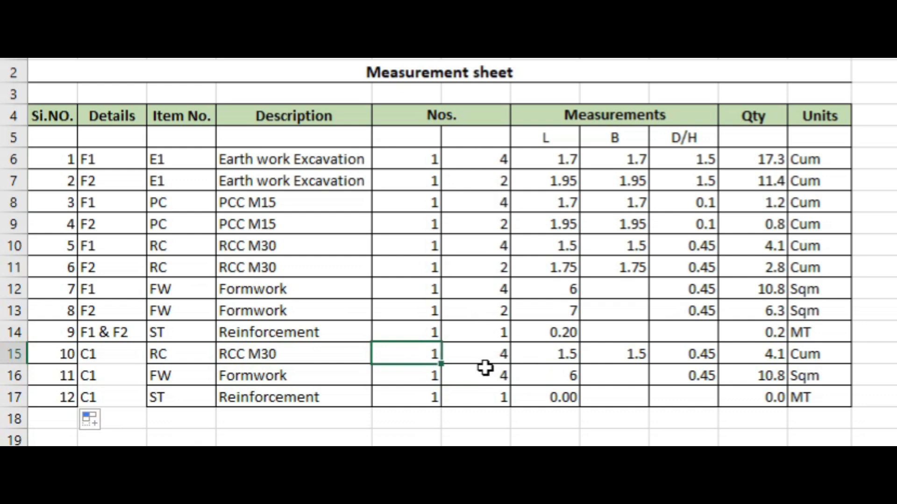
pyautogui.click(486, 349)
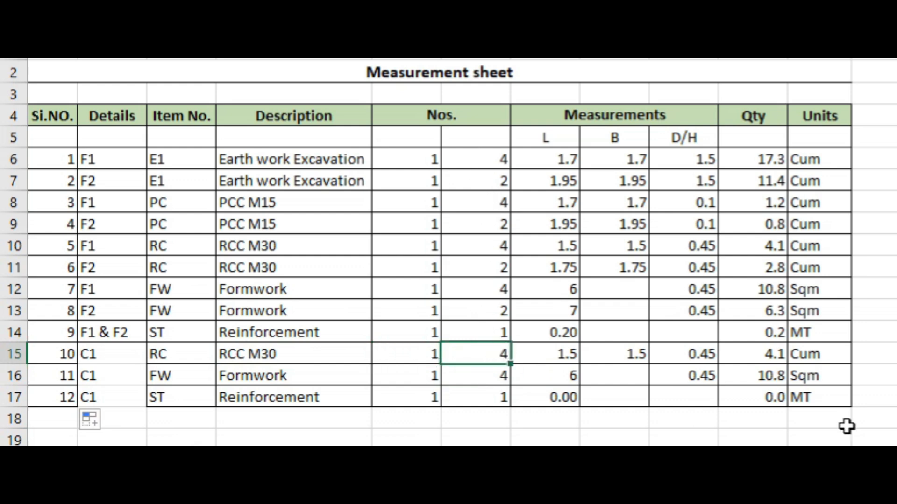
pyautogui.write('6')
pyautogui.press('Return')
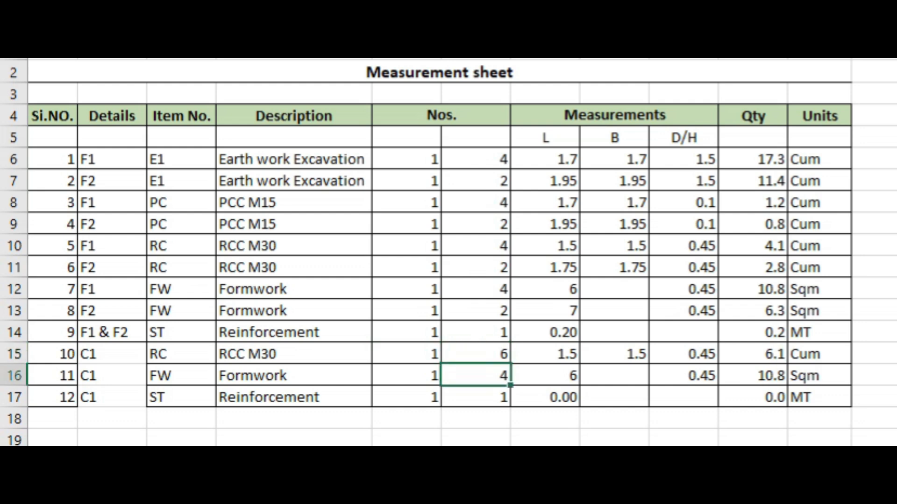
pyautogui.click(499, 353)
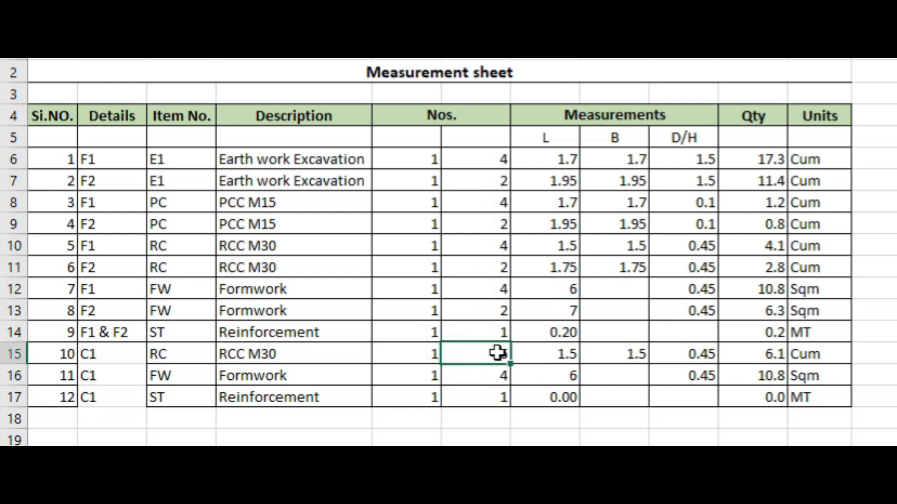
pyautogui.press('F2')
pyautogui.click(561, 350)
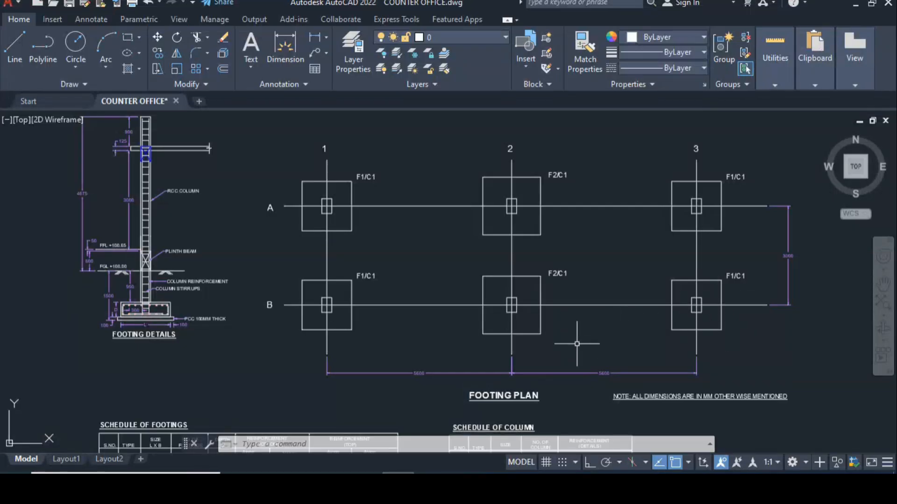
# Using the C1 size in the drawing's Schedule of Column, set the C1 RCC M30 row's length to 0.45 and breadth to 0.3
pyautogui.scroll(3, 555, 224)
pyautogui.moveTo(555, 224); pyautogui.dragTo(560, 152)
pyautogui.scroll(4, 588, 366)
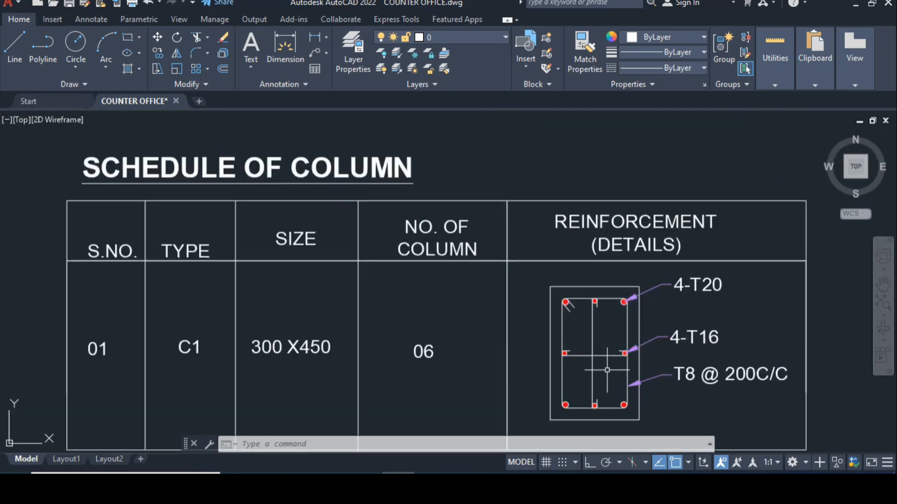
pyautogui.moveTo(607, 367); pyautogui.dragTo(606, 325)
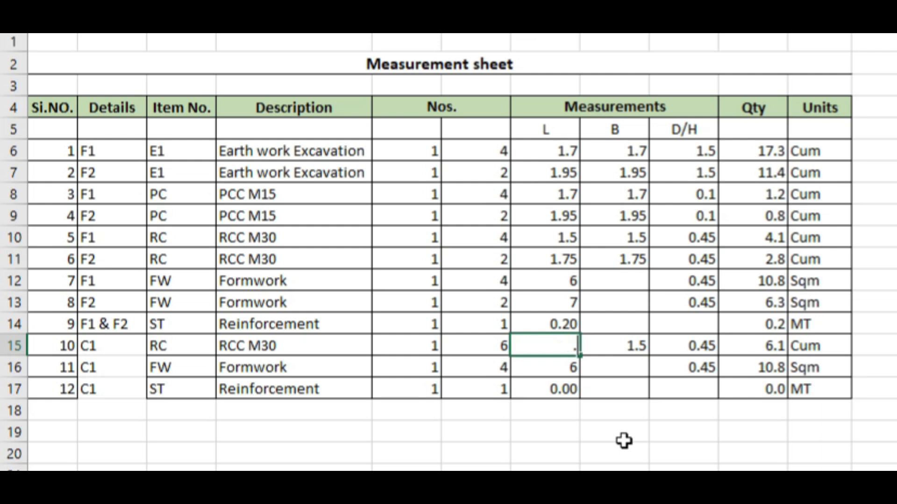
pyautogui.press('Return')
pyautogui.press('Up')
pyautogui.press('Right')
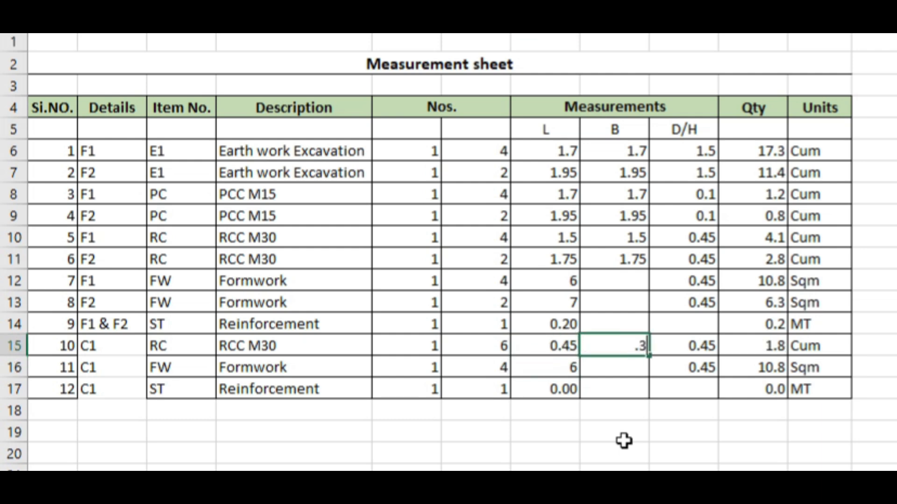
pyautogui.press('Right')
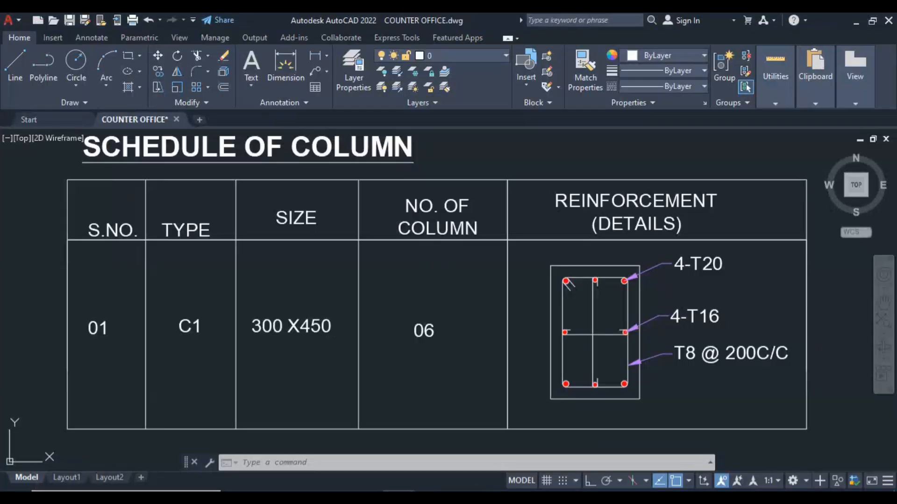
# Examine the column height dimensions above and below ground level in the drawing's Footing Details section
pyautogui.scroll(-6, 377, 287)
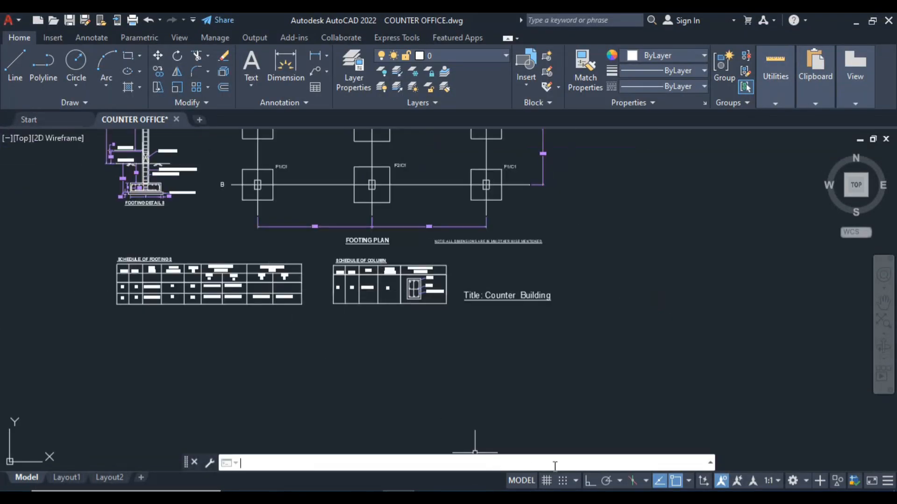
pyautogui.moveTo(238, 309); pyautogui.dragTo(458, 459)
pyautogui.scroll(4, 362, 372)
pyautogui.scroll(2, 329, 162)
pyautogui.moveTo(329, 162)
pyautogui.mouseDown()
pyautogui.moveTo(341, 144)
pyautogui.moveTo(346, 189)
pyautogui.moveTo(366, 222)
pyautogui.moveTo(374, 336)
pyautogui.mouseUp()
pyautogui.scroll(-2, 367, 223)
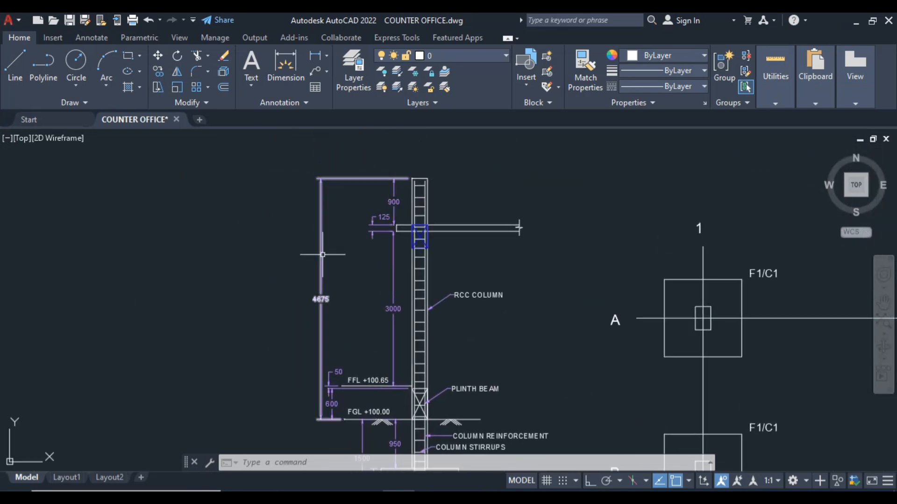
pyautogui.scroll(2, 321, 413)
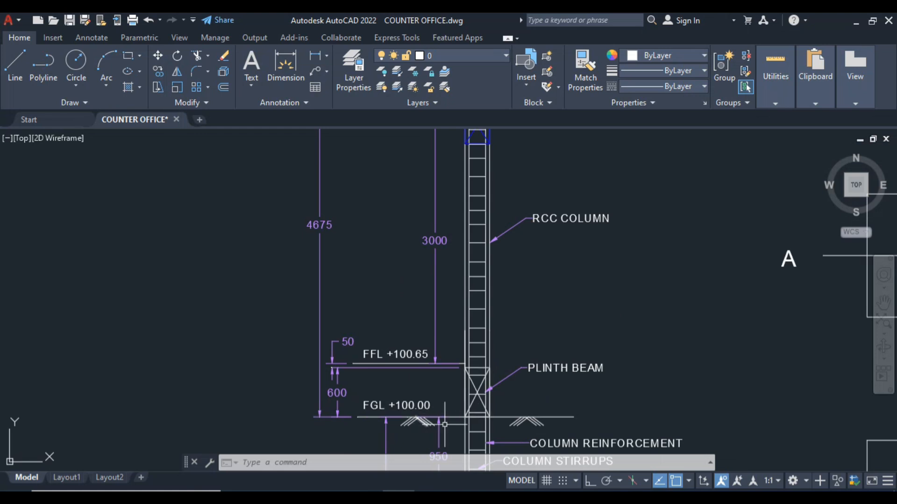
pyautogui.scroll(4, 327, 225)
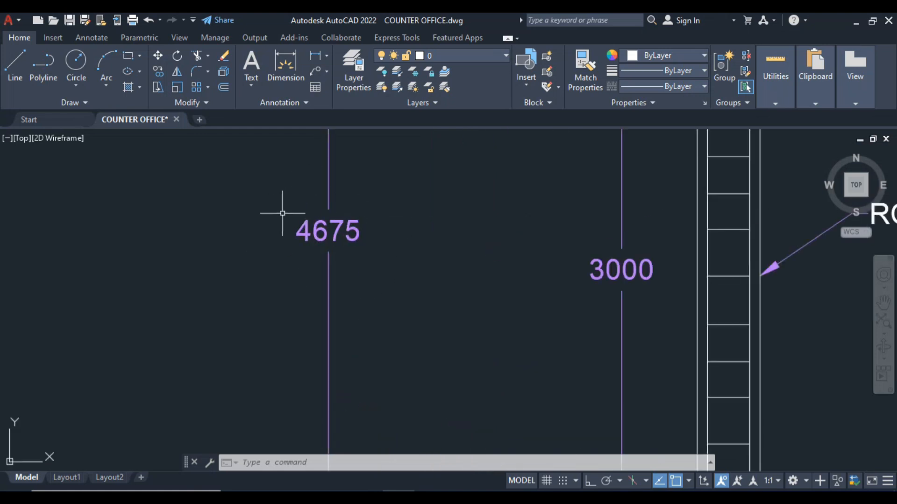
pyautogui.scroll(-5, 380, 236)
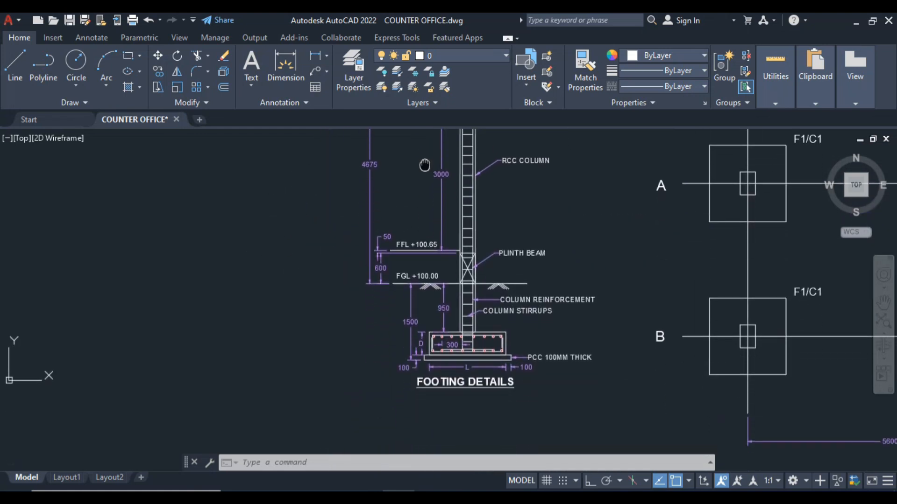
pyautogui.scroll(2, 418, 342)
pyautogui.scroll(2, 418, 343)
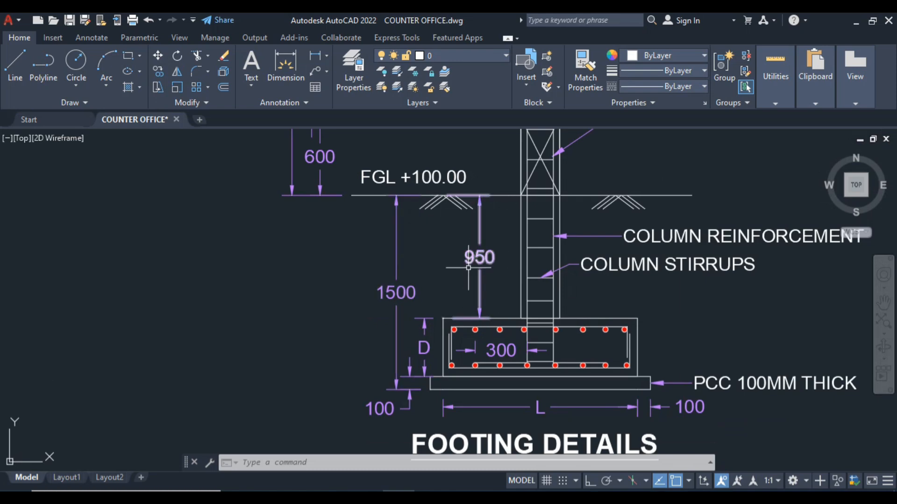
pyautogui.scroll(-3, 469, 267)
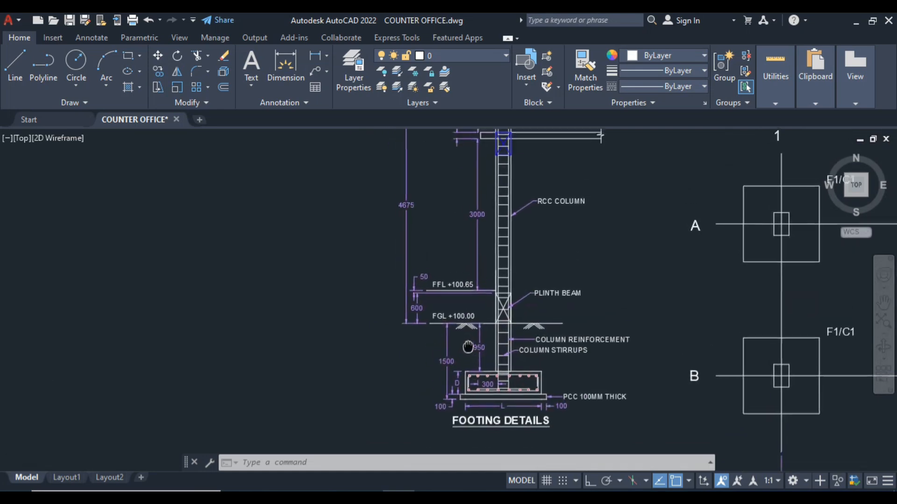
pyautogui.scroll(2, 401, 184)
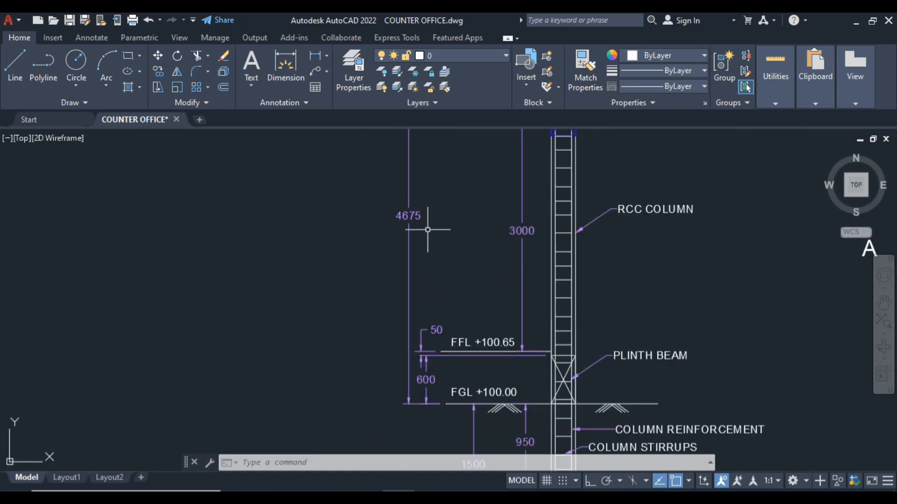
# Switch to the Excel measurement sheet and enter =4.675+.95 as the D/H of the C1 RCC M30 row
pyautogui.click(464, 498)
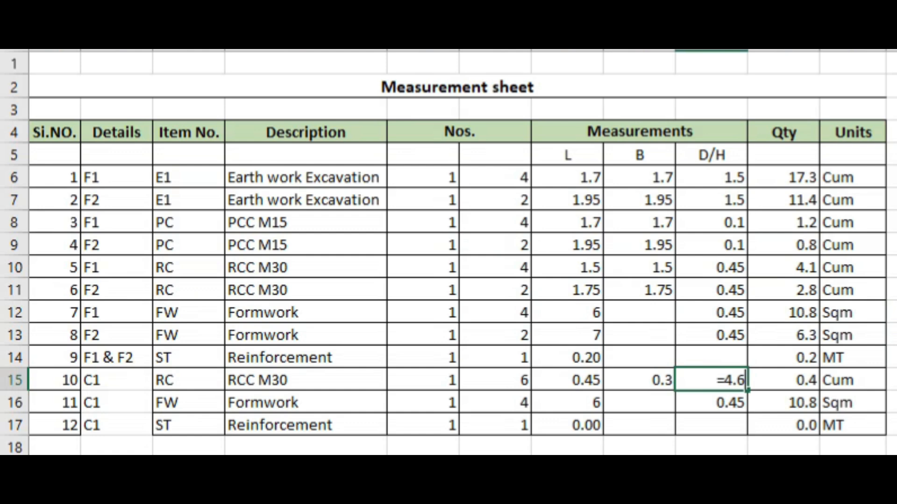
pyautogui.write('=4.675+.95')
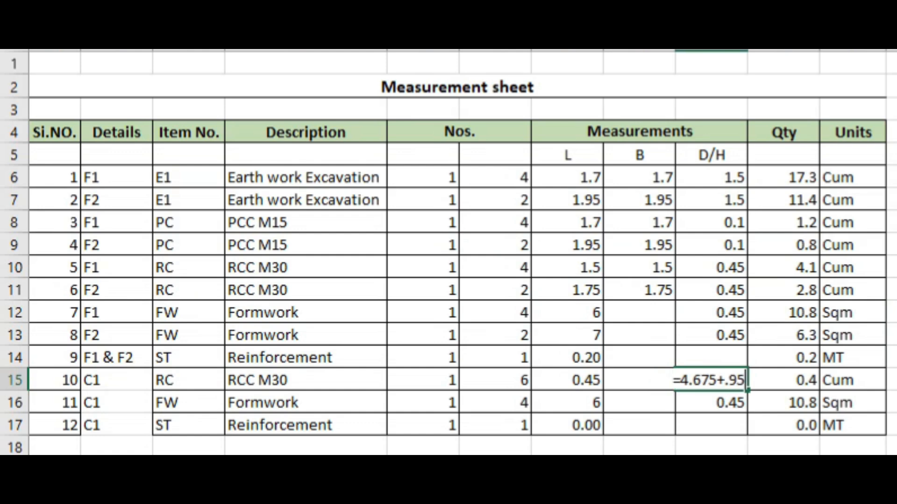
pyautogui.press('Return')
pyautogui.press('Up')
pyautogui.press('Right')
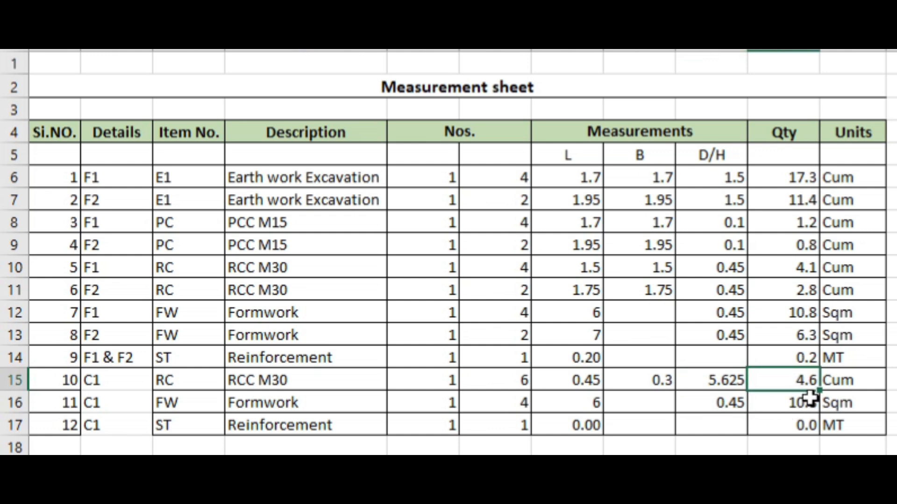
# Set the second Nos. value of the C1 Formwork row to 6
pyautogui.click(292, 402)
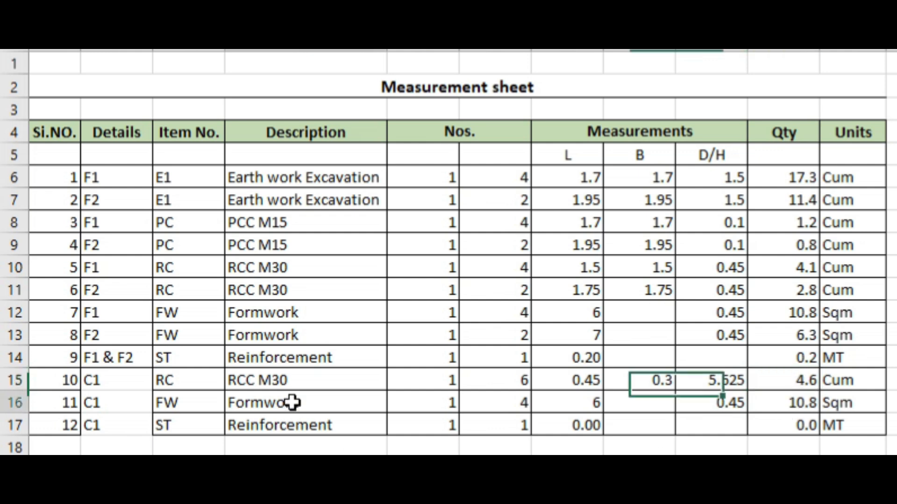
pyautogui.click(436, 408)
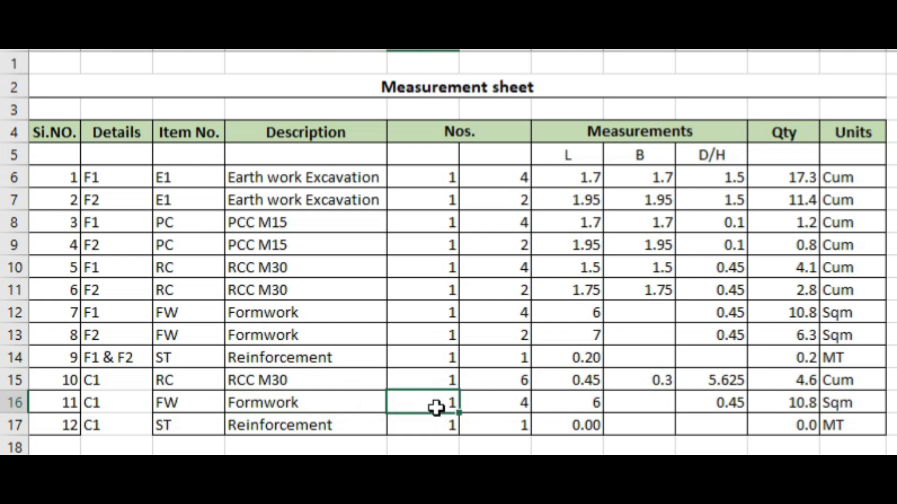
pyautogui.click(509, 397)
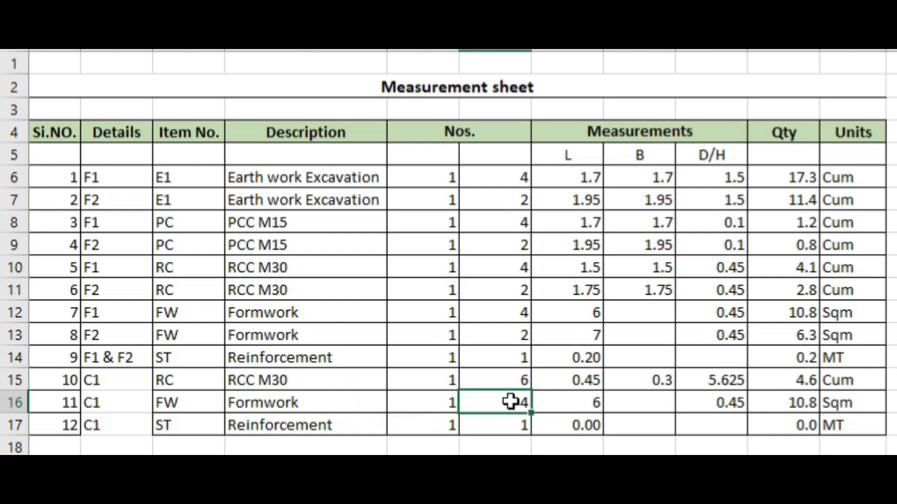
pyautogui.write('6')
pyautogui.press('Tab')
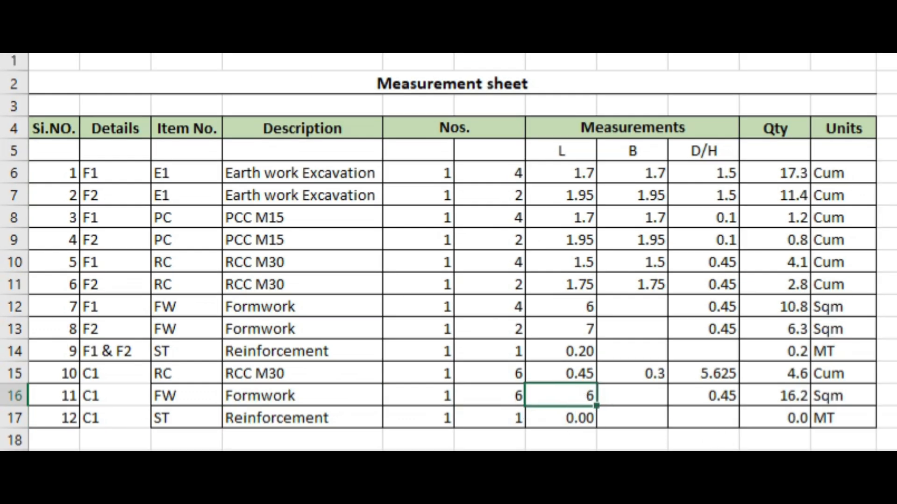
# Enter the column perimeter formula =(.45+.3)*2 as the length of the C1 Formwork row
pyautogui.write('=(.45+')
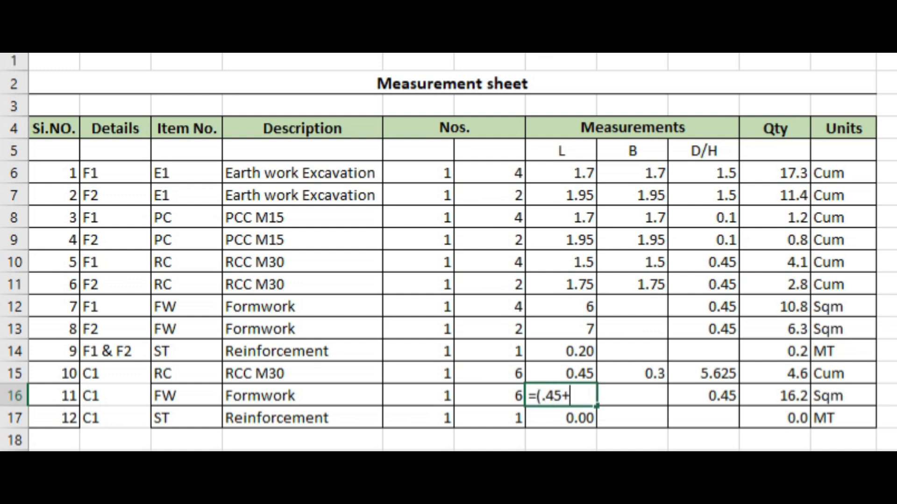
pyautogui.write('.3)*2')
pyautogui.press('Return')
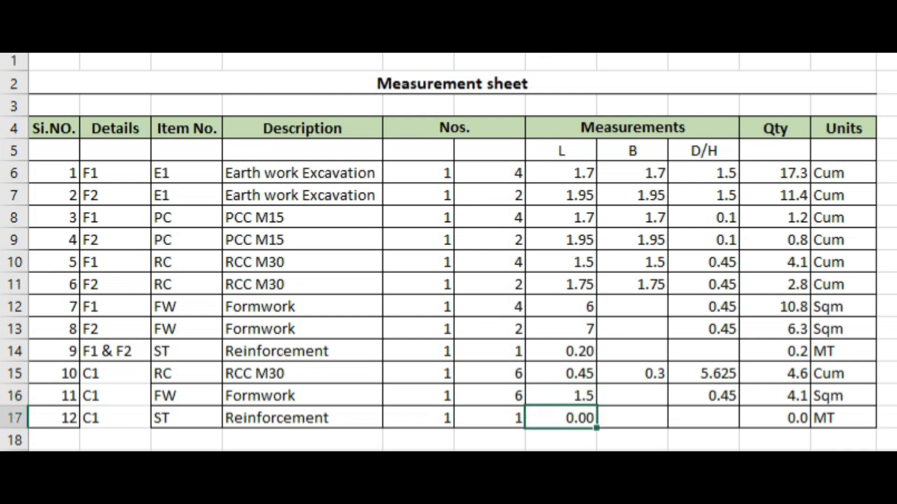
pyautogui.press('Up')
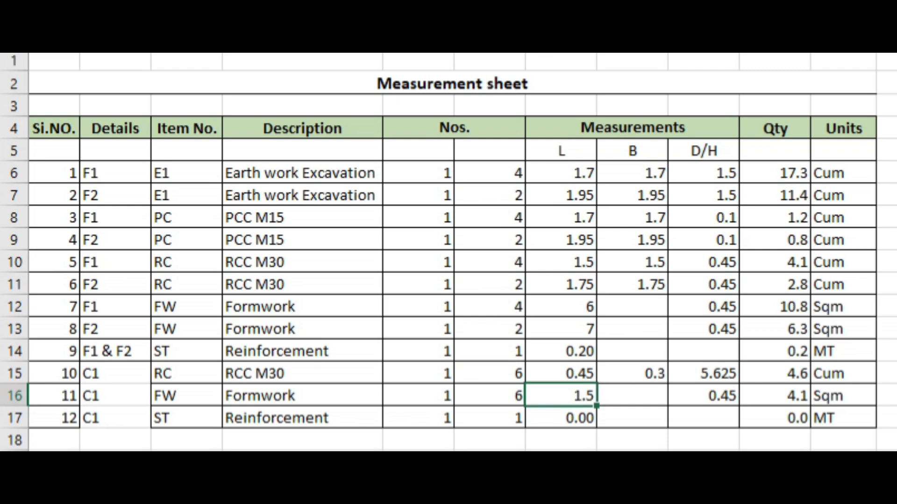
# Switch to the AutoCAD drawing and examine the C1 size and cross-section in the Schedule of Column, then return to Excel
pyautogui.click(396, 498)
pyautogui.scroll(-8, 582, 299)
pyautogui.moveTo(638, 303); pyautogui.dragTo(385, 314)
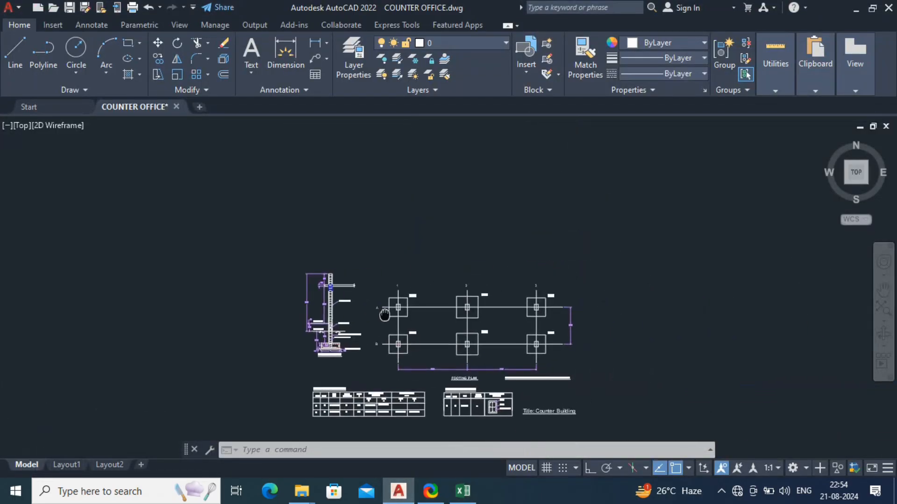
pyautogui.scroll(2, 381, 313)
pyautogui.scroll(10, 549, 248)
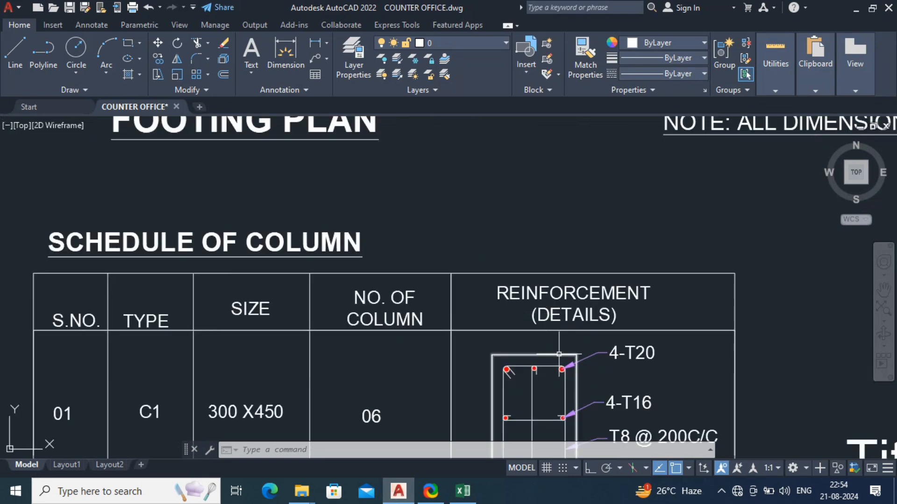
pyautogui.moveTo(567, 211); pyautogui.dragTo(567, 207)
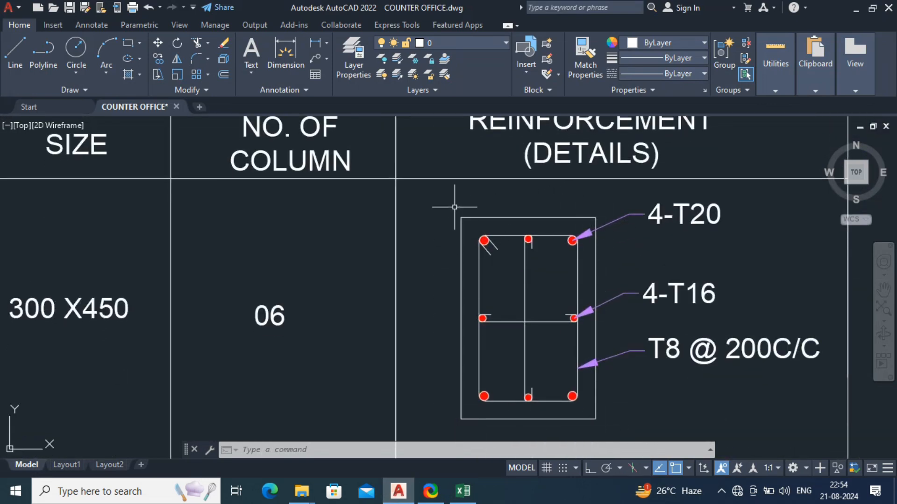
pyautogui.click(463, 491)
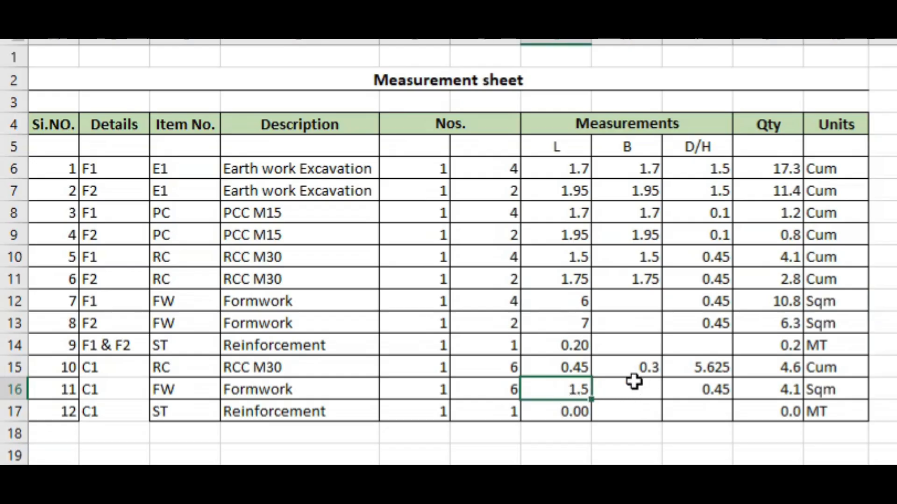
# Link the C1 Formwork row's D/H cell to the D/H value of the C1 RCC M30 row above it
pyautogui.click(634, 384)
pyautogui.click(708, 389)
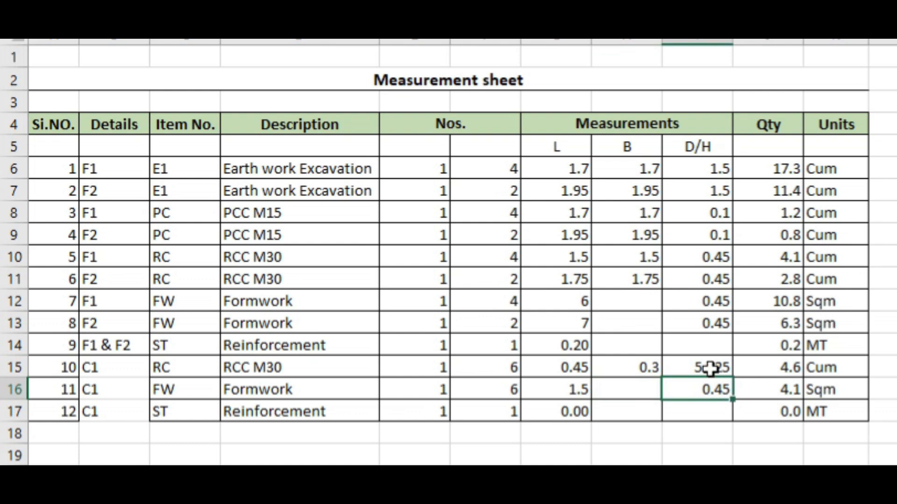
pyautogui.write('=')
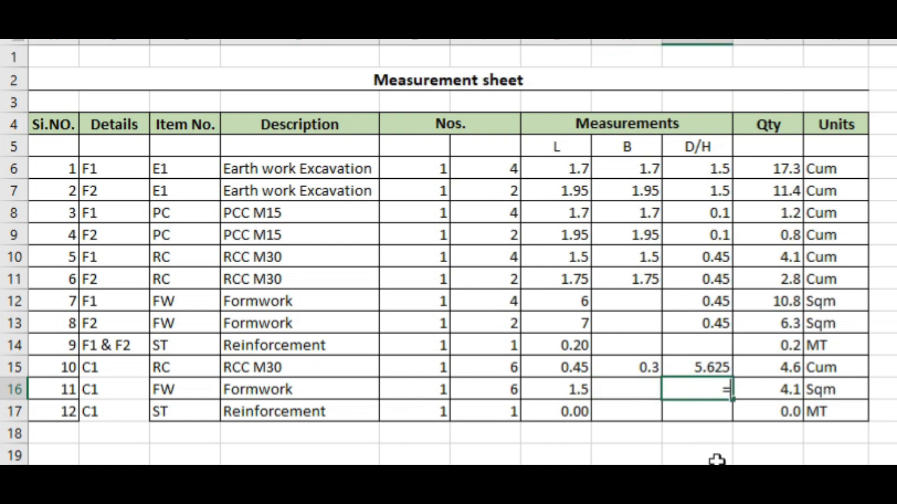
pyautogui.press('Up')
pyautogui.press('Return')
pyautogui.press('Up')
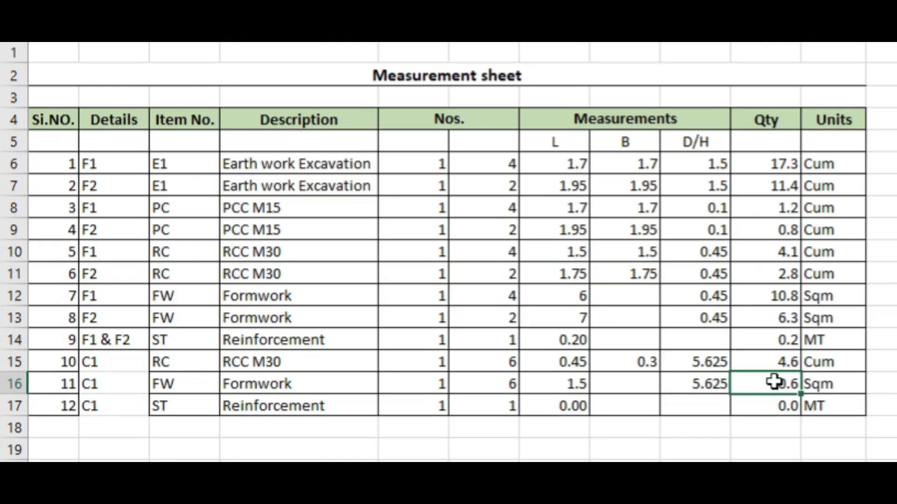
pyautogui.click(775, 386)
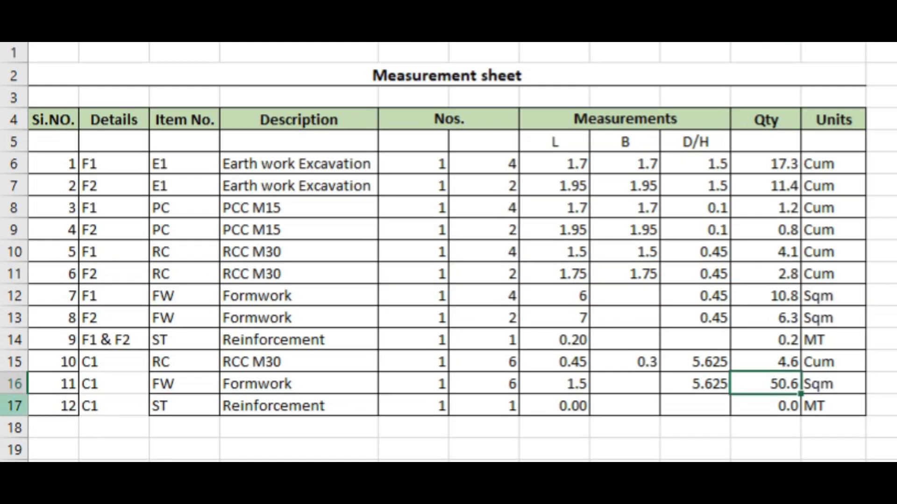
# Insert a blank row above the C1 Reinforcement row and enter 11a as its serial number
pyautogui.click(14, 405)
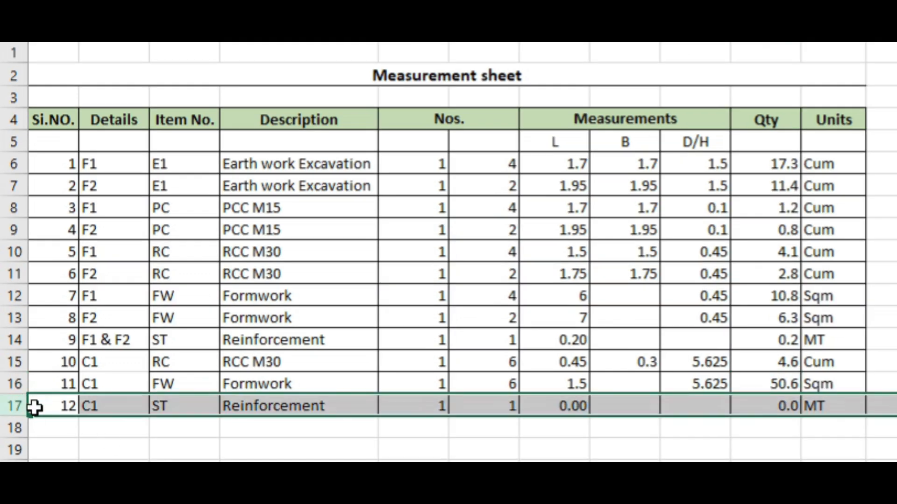
pyautogui.rightClick(14, 405)
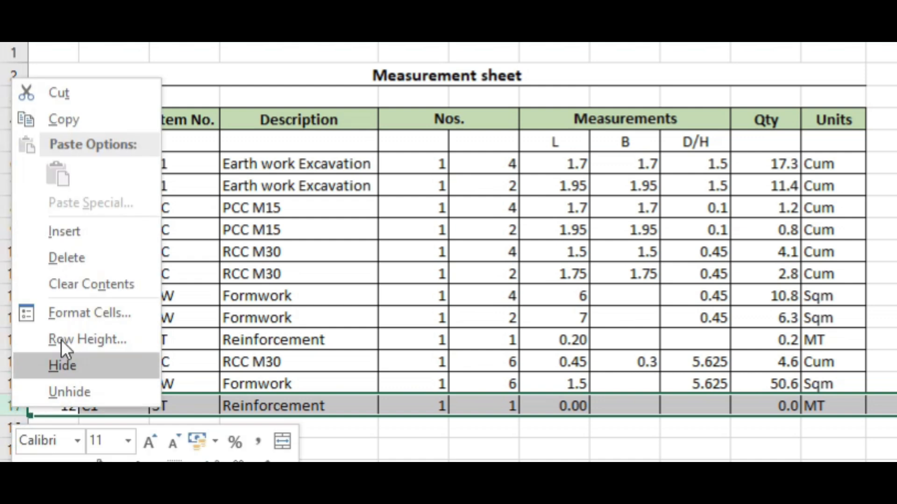
pyautogui.click(76, 236)
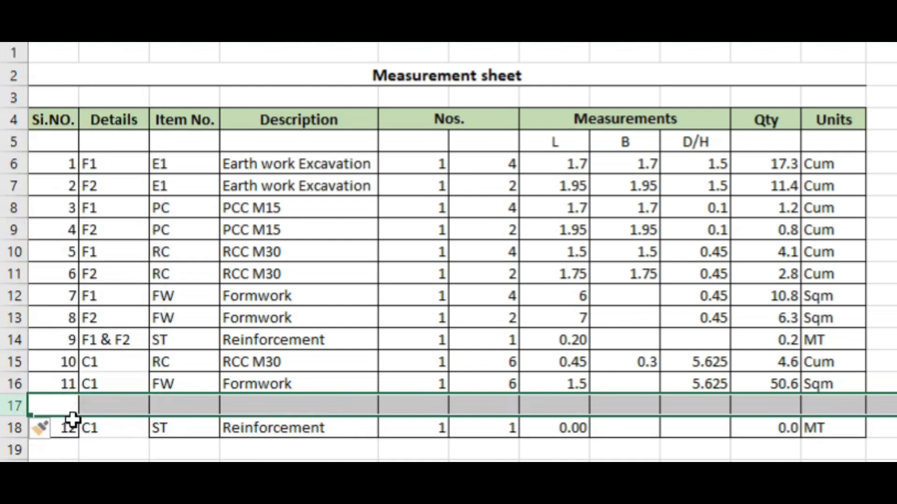
pyautogui.click(53, 402)
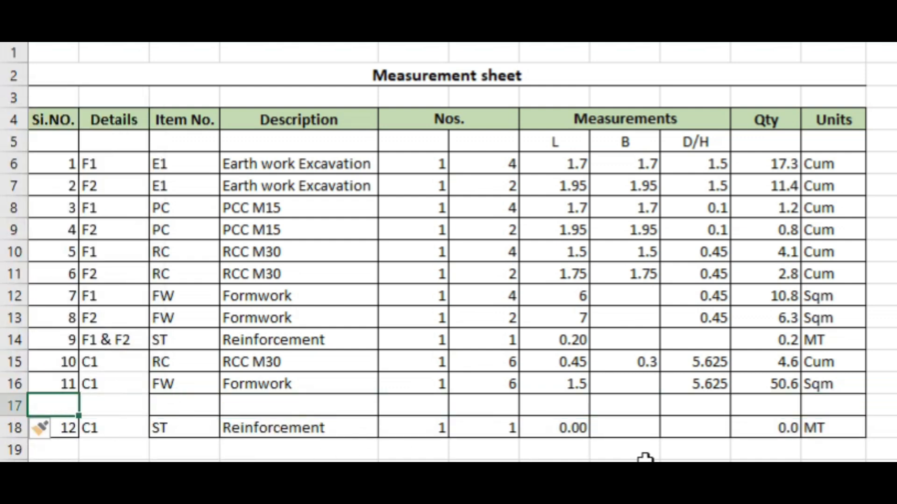
pyautogui.write('11a')
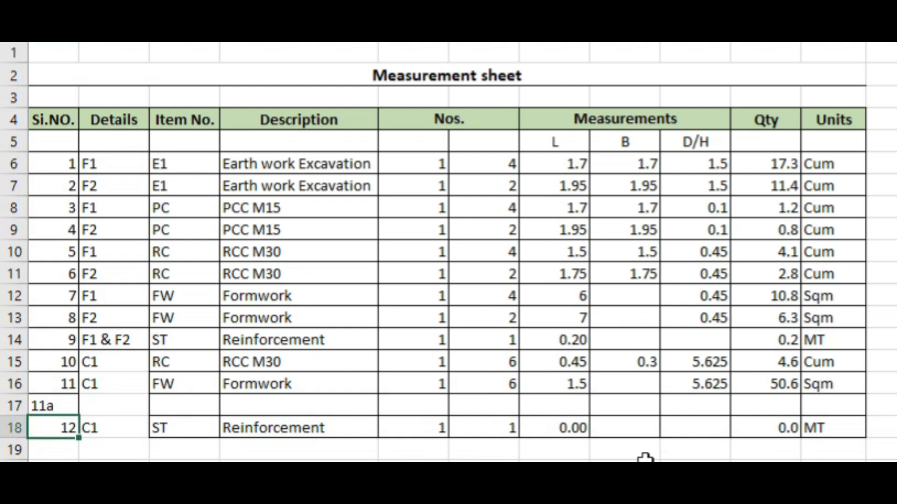
# Fill row 11a with C1 as the details, FW as the item number and Formwork as the description
pyautogui.press('Tab')
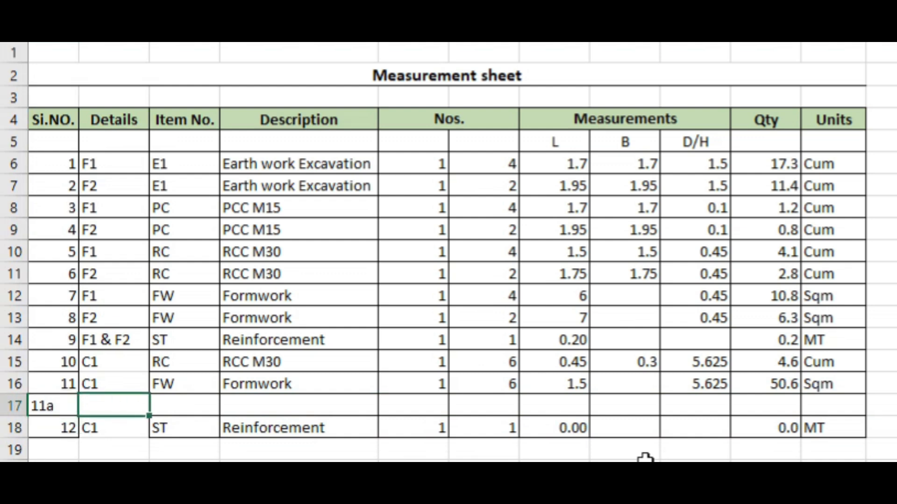
pyautogui.write('C1')
pyautogui.press('Tab')
pyautogui.write('FW')
pyautogui.press('Tab')
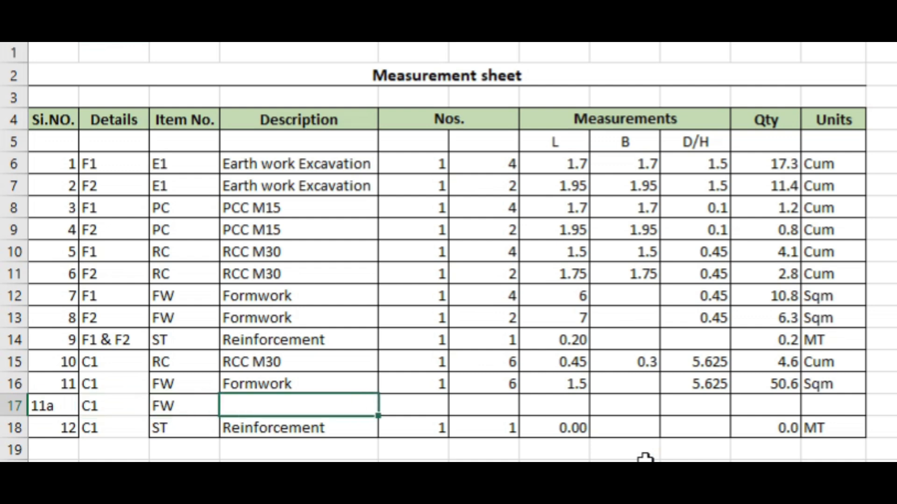
pyautogui.write('Formwork')
pyautogui.press('Tab')
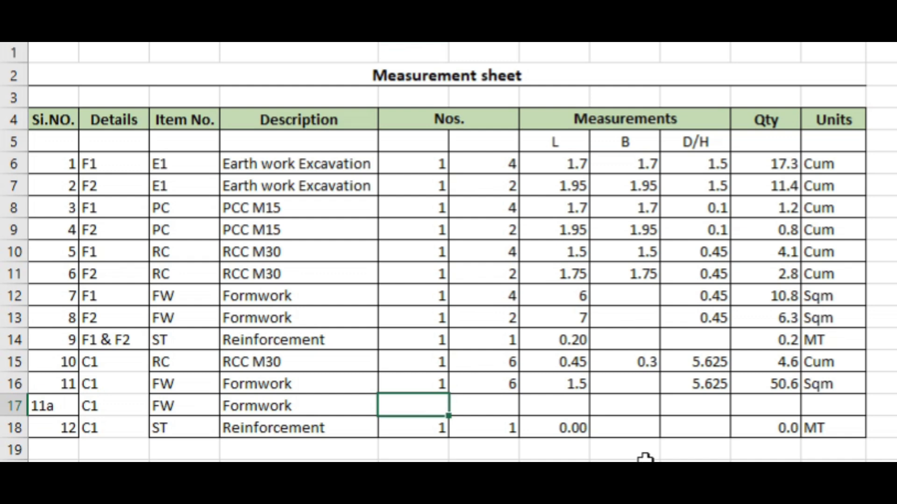
# Enter -1 and 6 as the Nos. of row 11a and link its length to the C1 Formwork row above
pyautogui.write('1')
pyautogui.press('Tab')
pyautogui.hotkey('shift', 'Tab')
pyautogui.write('-1')
pyautogui.press('Tab')
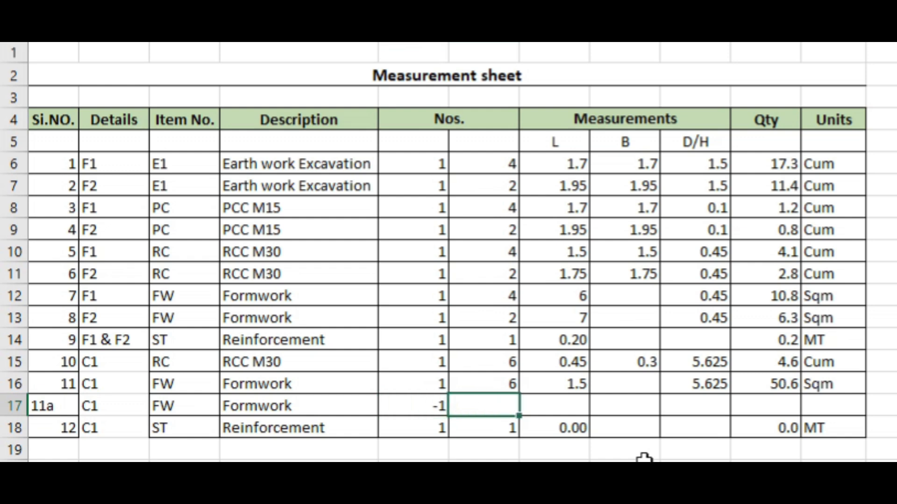
pyautogui.write('6')
pyautogui.press('Tab')
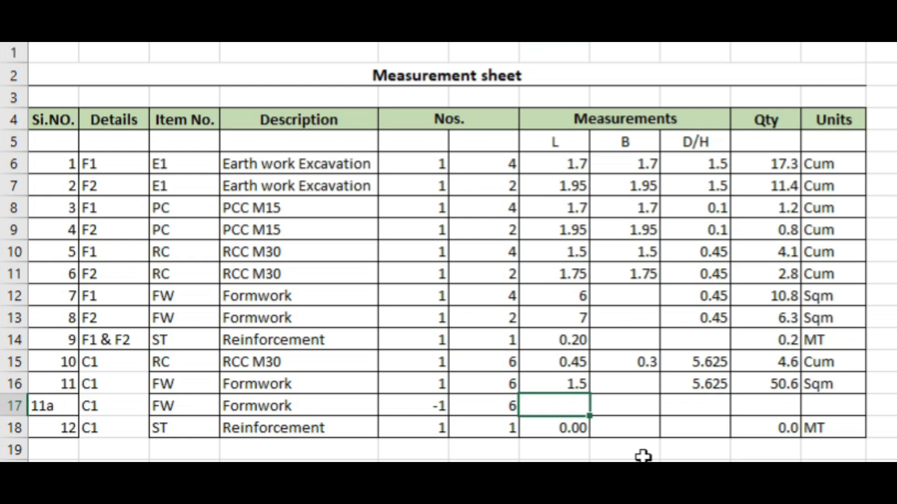
pyautogui.write('=')
pyautogui.press('Up')
pyautogui.press('Return')
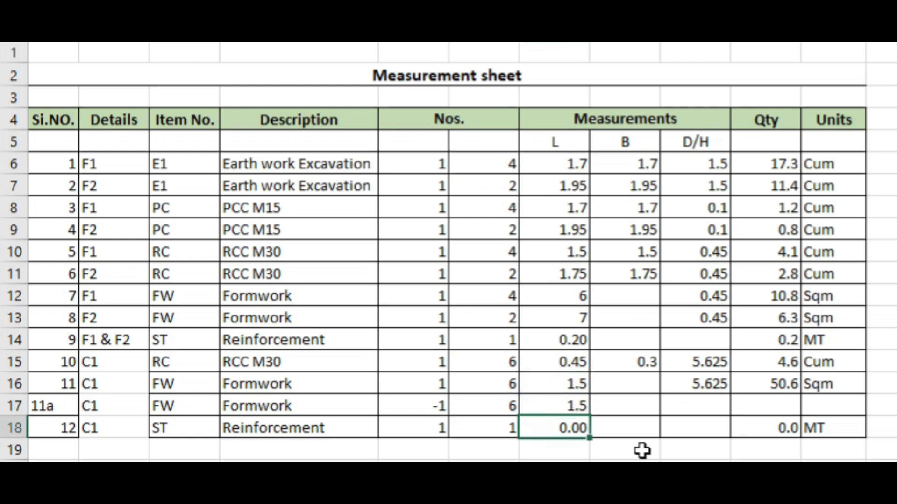
# Check the slab thickness on the column section in the AutoCAD drawing, then enter 0.125 as row 11a's D/H in Excel
pyautogui.press('Up')
pyautogui.press('Right')
pyautogui.press('Right')
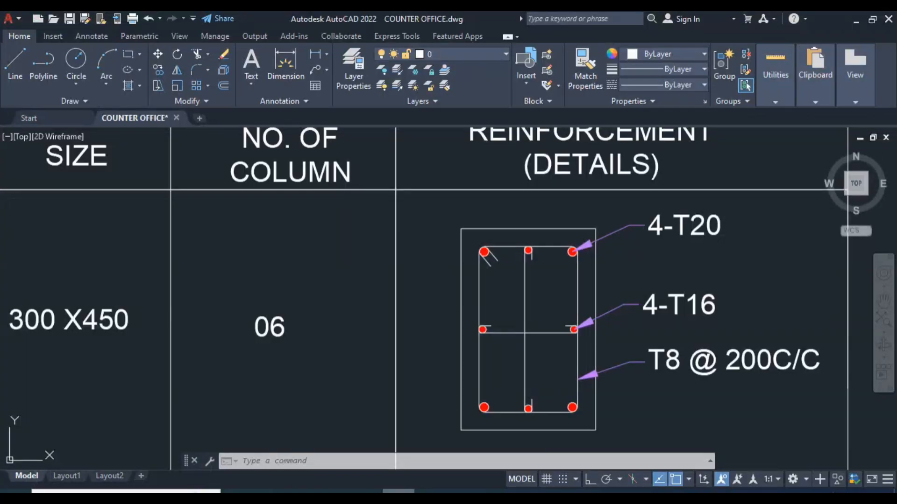
pyautogui.scroll(-5, 519, 270)
pyautogui.scroll(6, 385, 335)
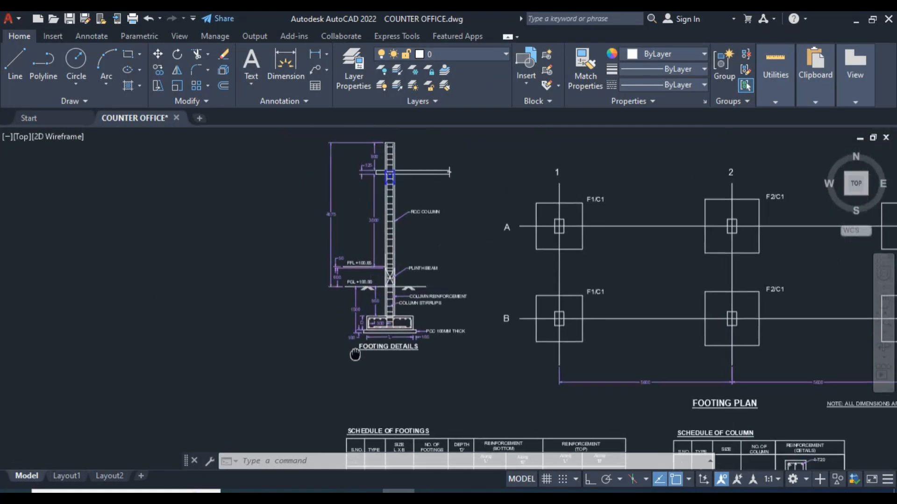
pyautogui.moveTo(402, 183); pyautogui.dragTo(399, 402)
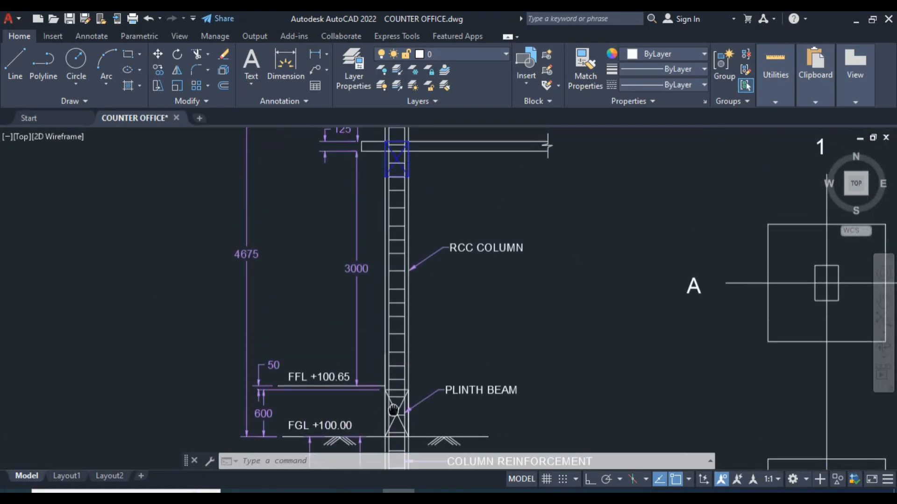
pyautogui.moveTo(402, 159); pyautogui.dragTo(413, 273)
pyautogui.scroll(-2, 413, 273)
pyautogui.scroll(4, 414, 262)
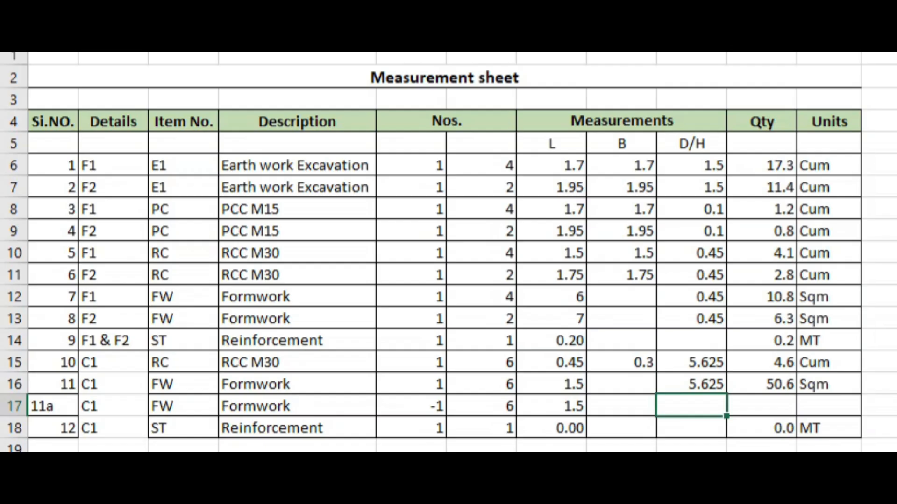
pyautogui.write('.125')
pyautogui.press('Return')
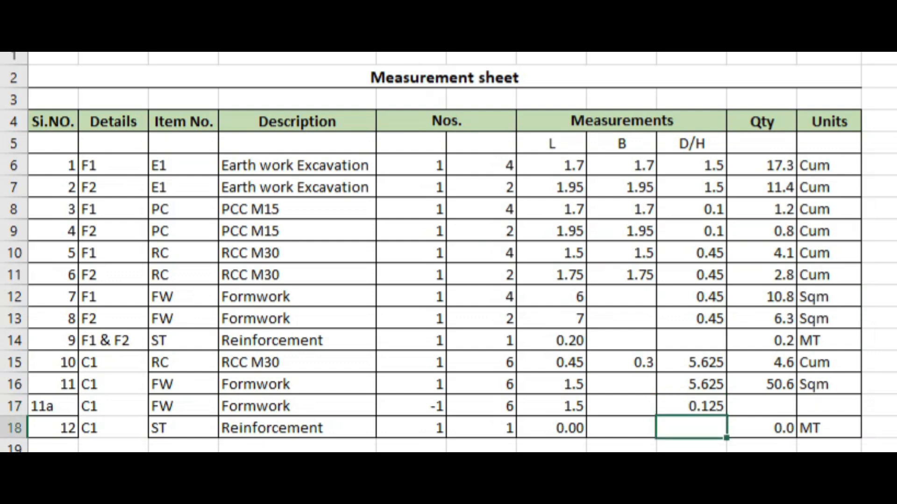
# Copy the quantity formula and the Sqm unit from the C1 Formwork row down into row 11a
pyautogui.press('Up')
pyautogui.press('Right')
pyautogui.hotkey('ctrl', 'd')
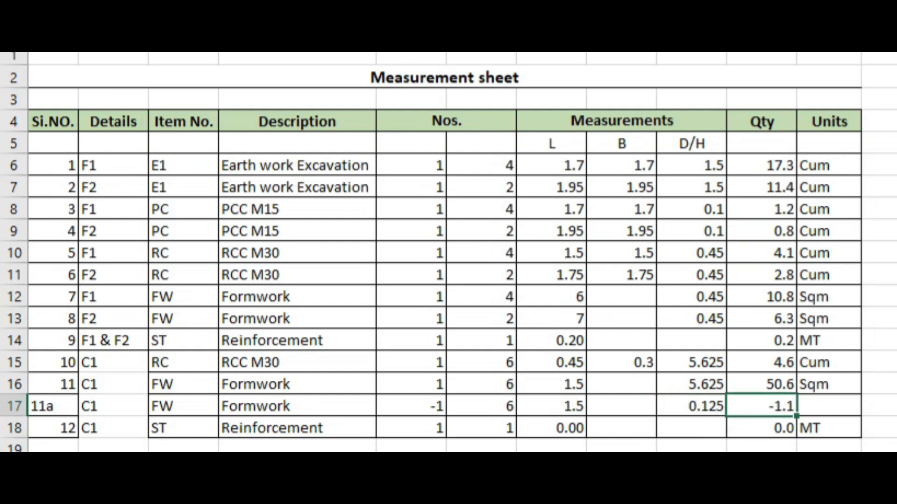
pyautogui.press('Right')
pyautogui.hotkey('ctrl', 'd')
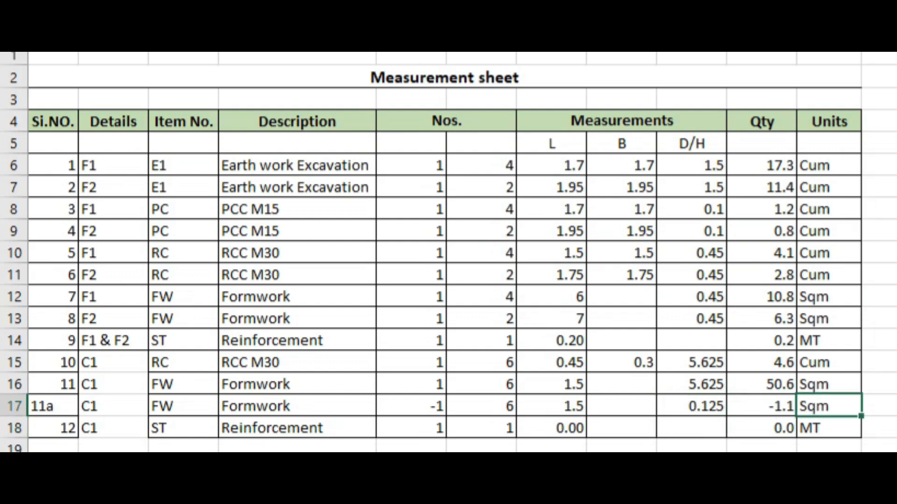
# Review the quantities of the two C1 Formwork rows and delete the entire 11a row
pyautogui.click(770, 387)
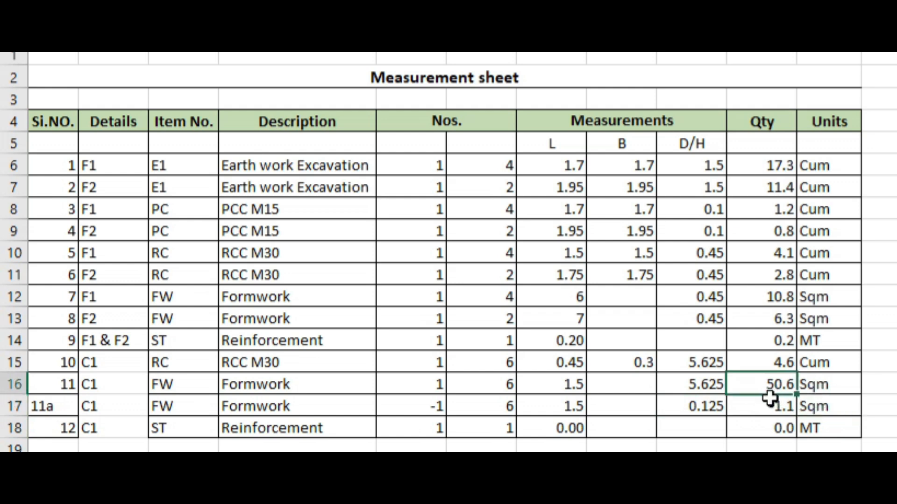
pyautogui.moveTo(770, 398); pyautogui.dragTo(777, 406)
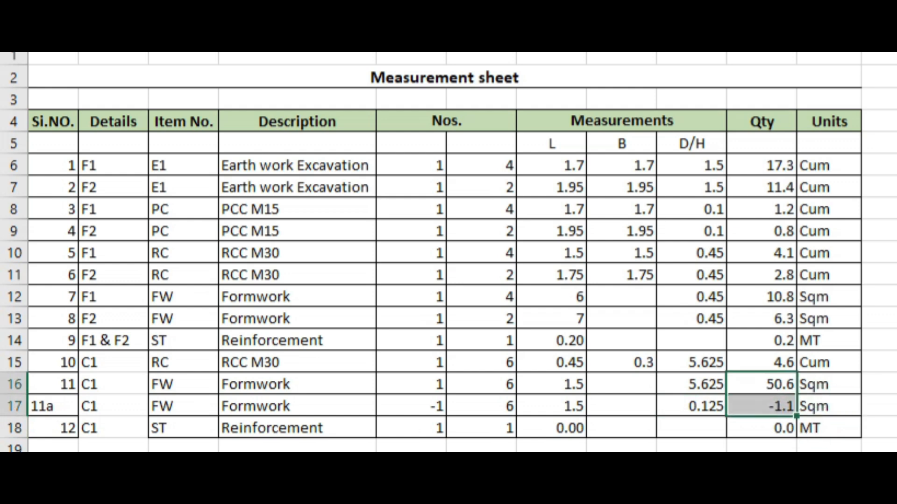
pyautogui.click(894, 406)
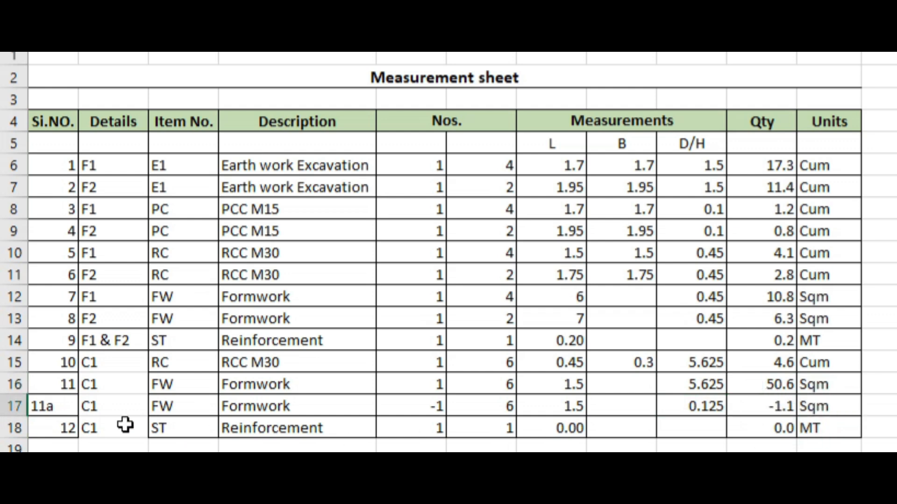
pyautogui.click(14, 406)
pyautogui.rightClick(18, 405)
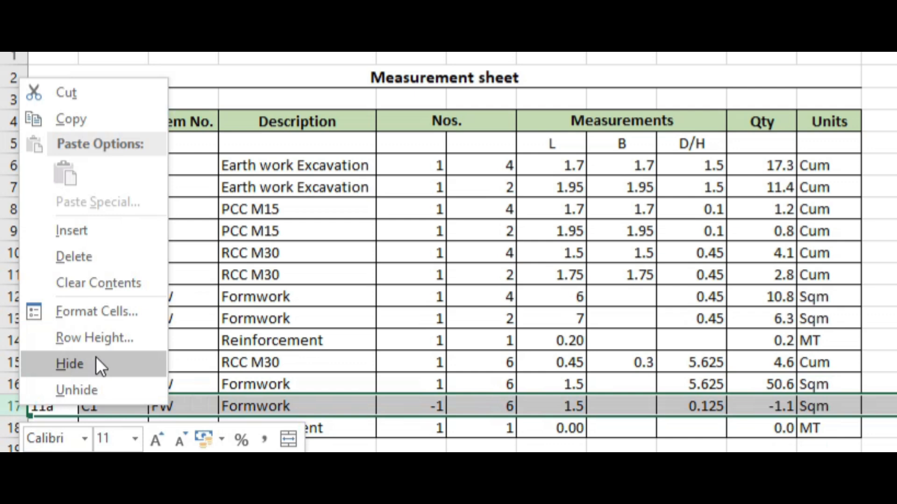
pyautogui.click(103, 248)
# Change the C1 Formwork row's D/H formula to =I15-.125 and review the C1 concrete and formwork quantities
pyautogui.click(688, 385)
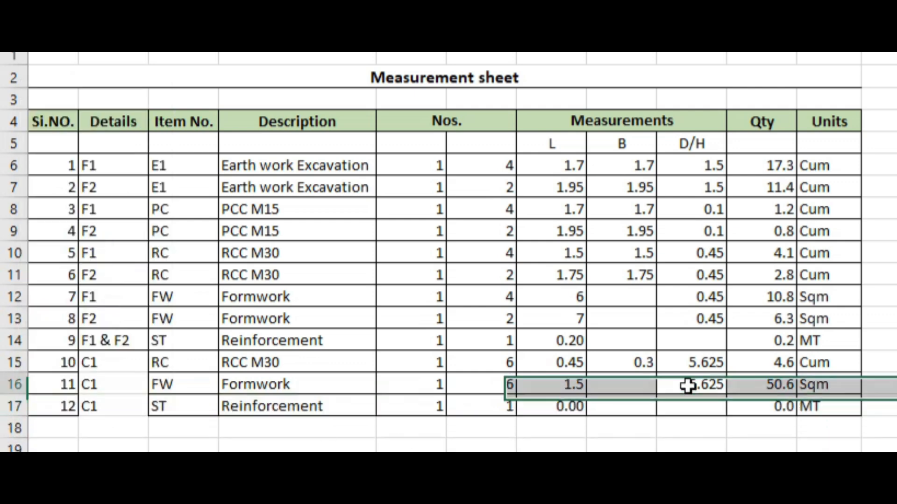
pyautogui.write('=I15')
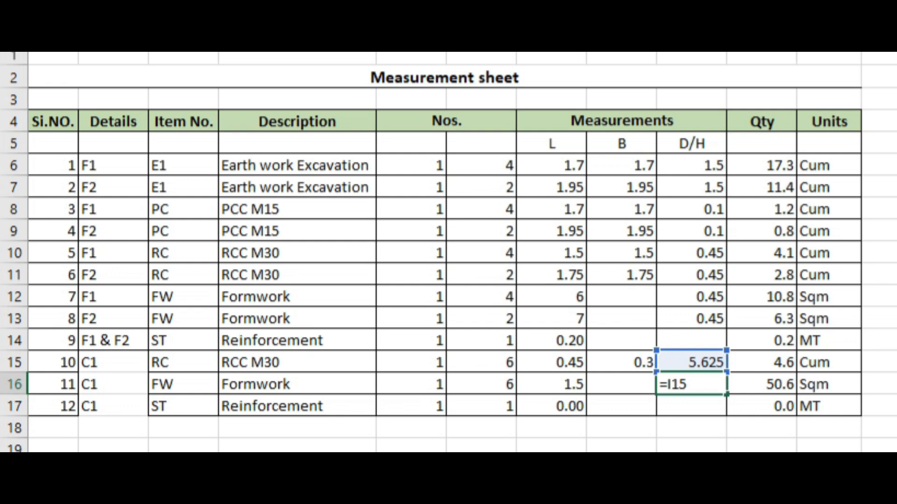
pyautogui.write('-.125')
pyautogui.press('Return')
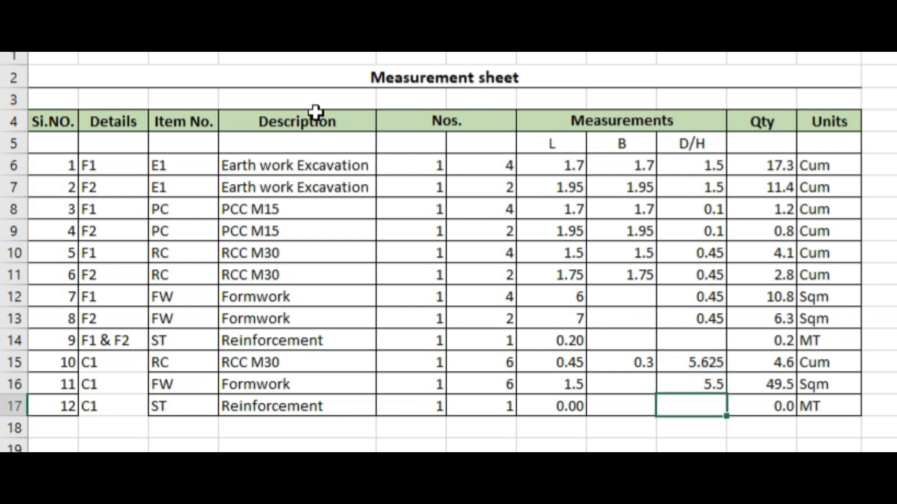
pyautogui.click(773, 364)
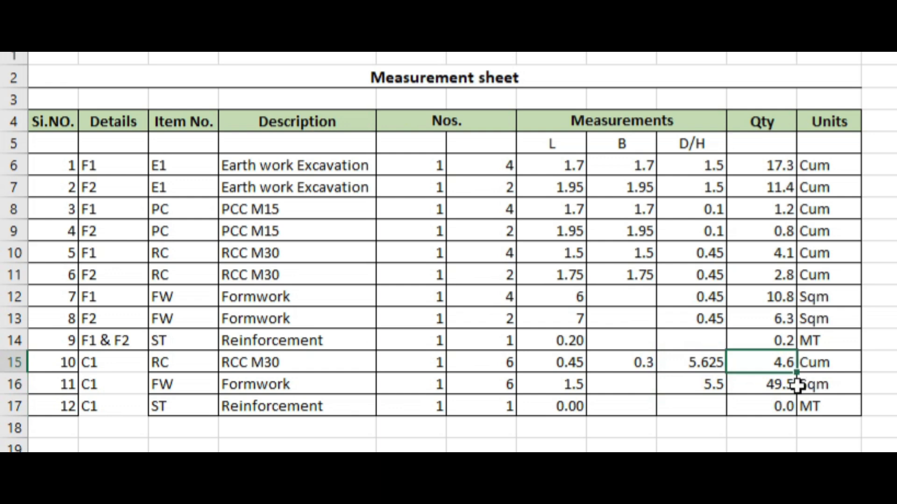
pyautogui.click(776, 386)
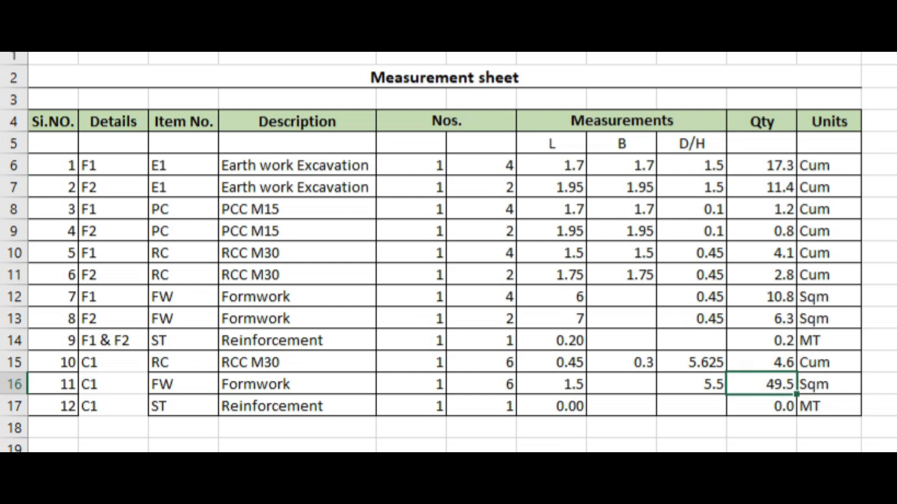
# Apply all borders to the three C1 rows, serial numbers 10 to 12, from Si.NO. through Units
pyautogui.click(166, 447)
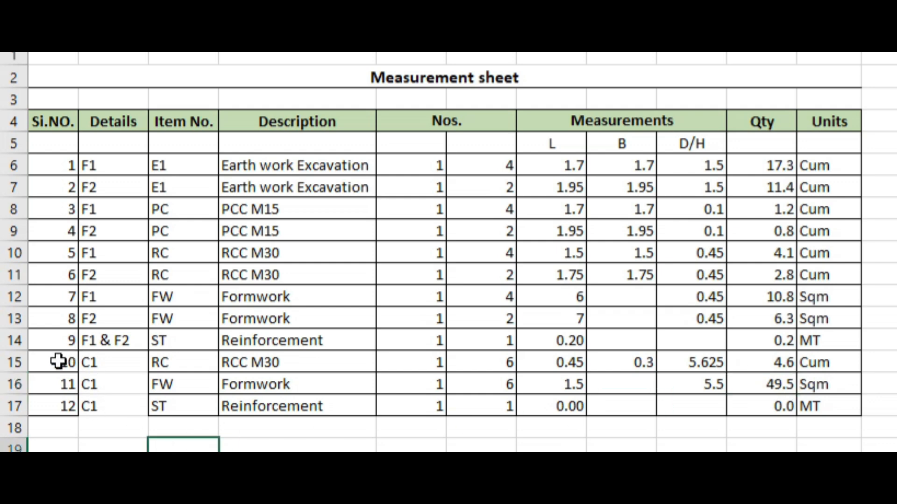
pyautogui.moveTo(58, 361); pyautogui.dragTo(836, 403)
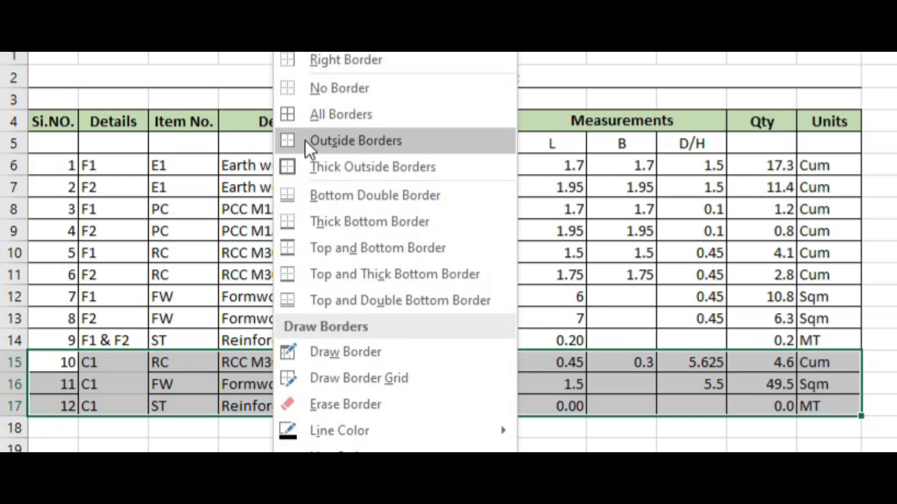
pyautogui.click(308, 113)
pyautogui.click(895, 428)
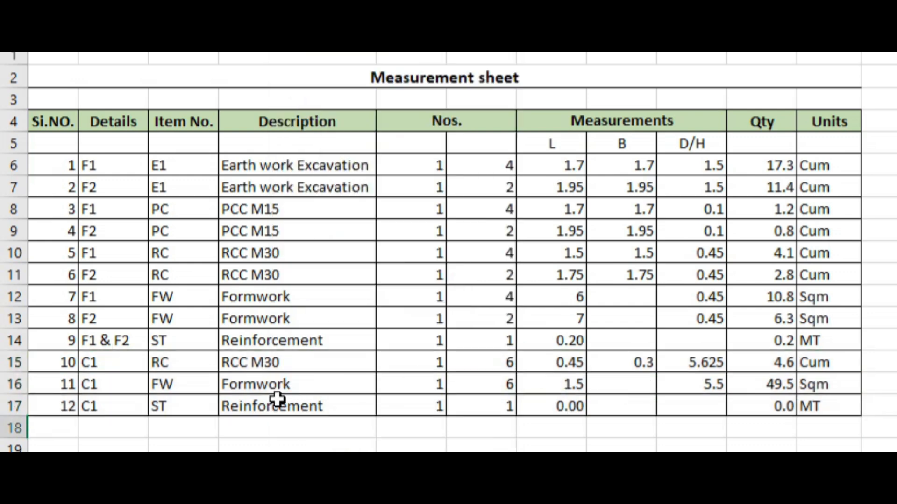
# Minimize Excel and AutoCAD, switch to File Explorer, and open the BBS workbook from the BBS video folder at its Column sheet
pyautogui.press('Up')
pyautogui.click(252, 400)
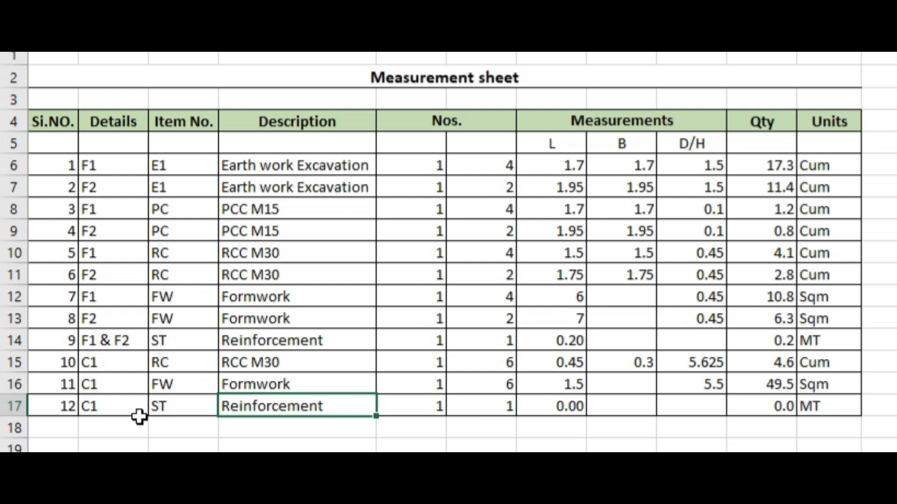
pyautogui.click(183, 408)
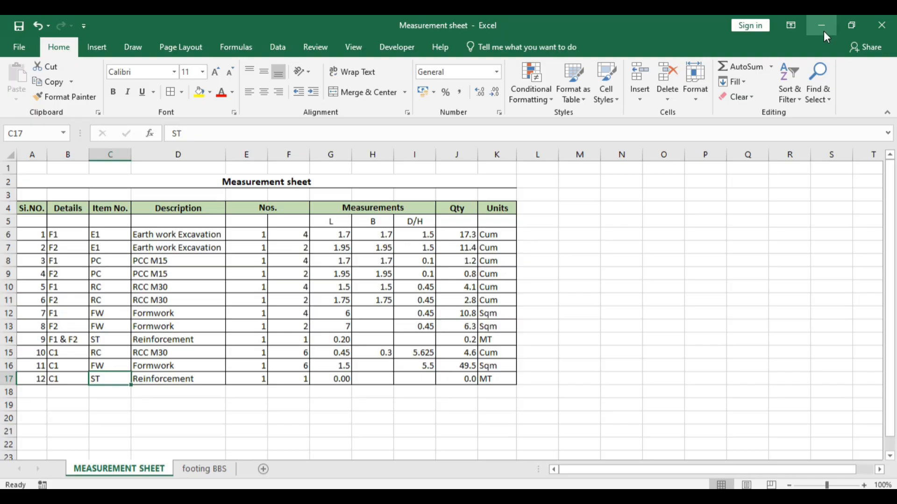
pyautogui.click(822, 26)
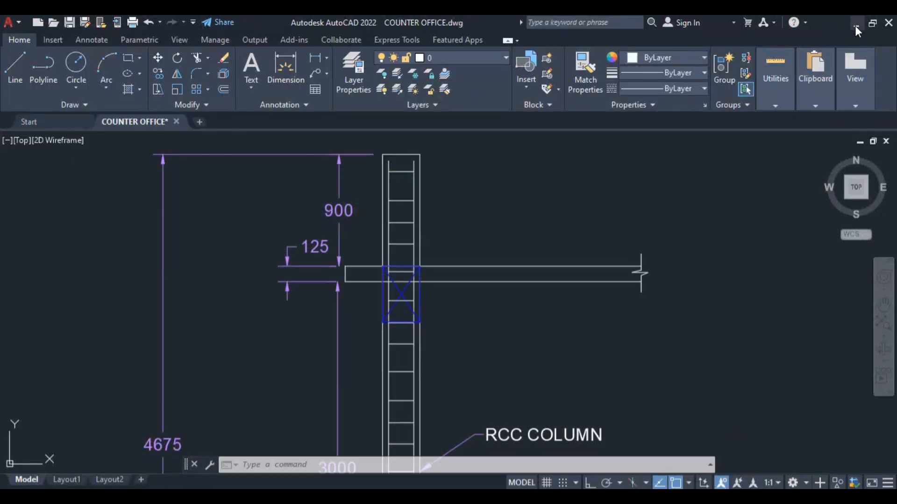
pyautogui.click(856, 23)
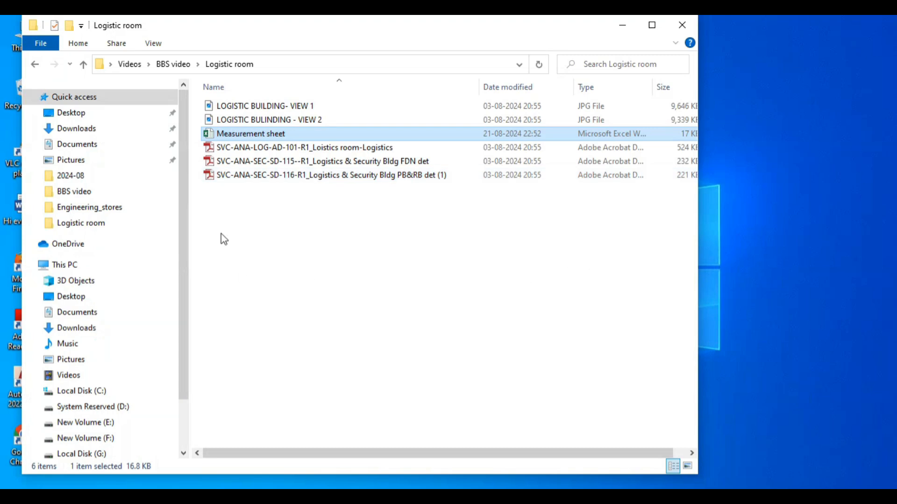
pyautogui.click(36, 65)
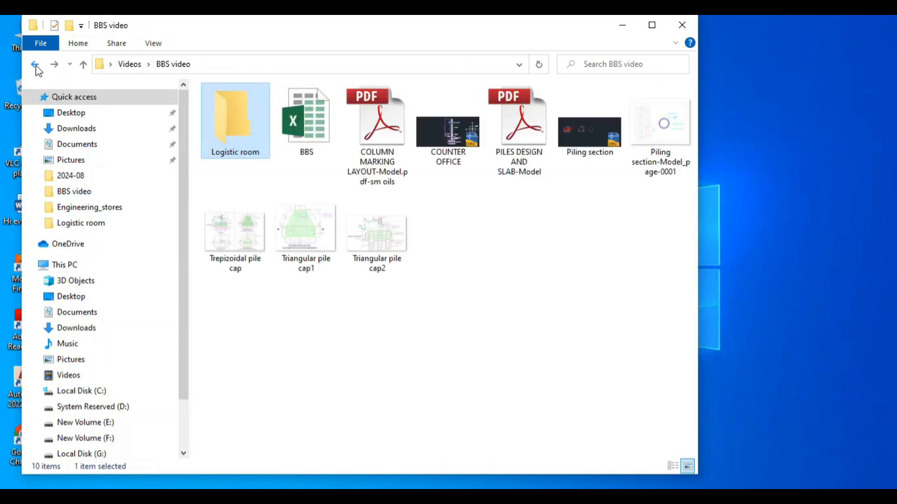
pyautogui.doubleClick(307, 136)
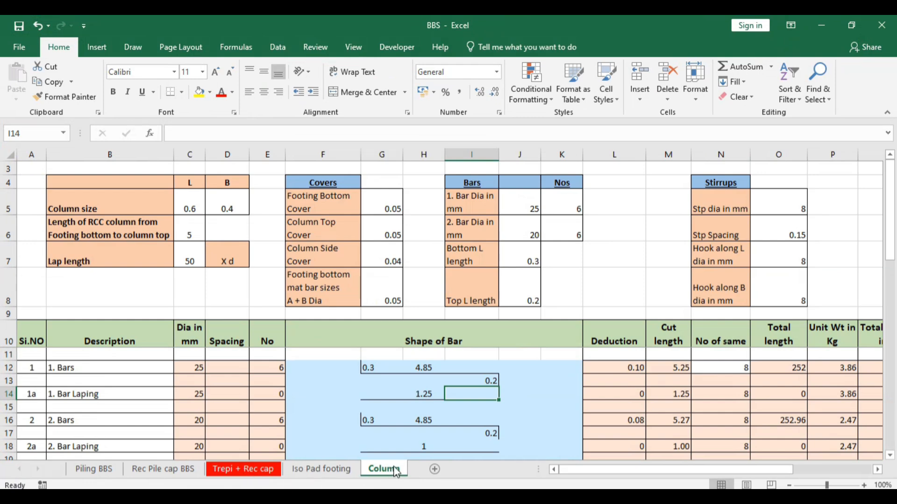
pyautogui.click(132, 275)
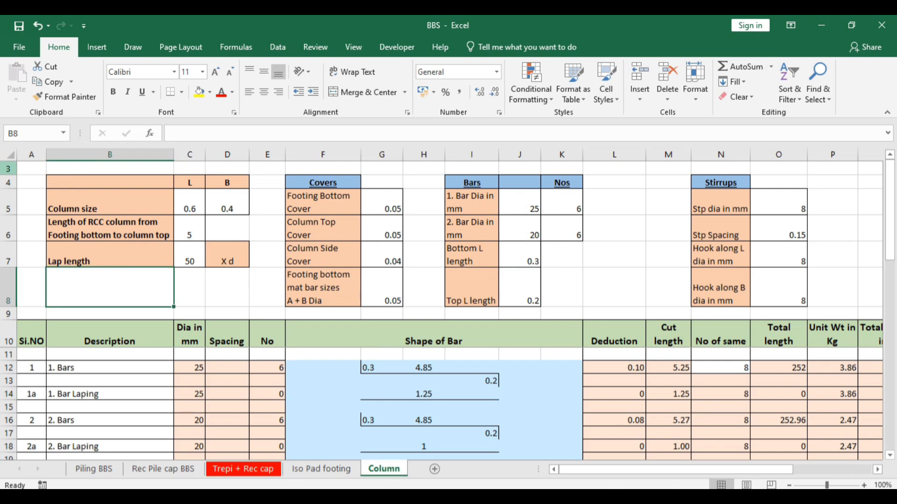
pyautogui.click(8, 168)
pyautogui.rightClick(8, 168)
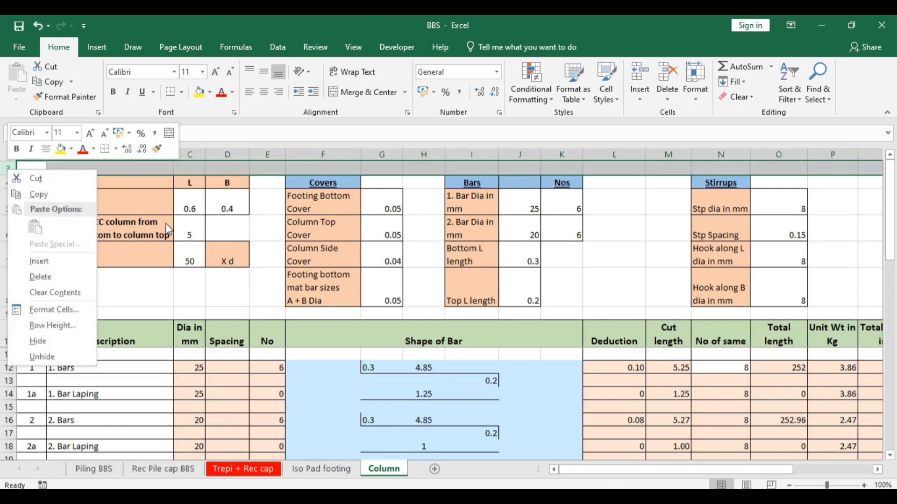
pyautogui.click(159, 286)
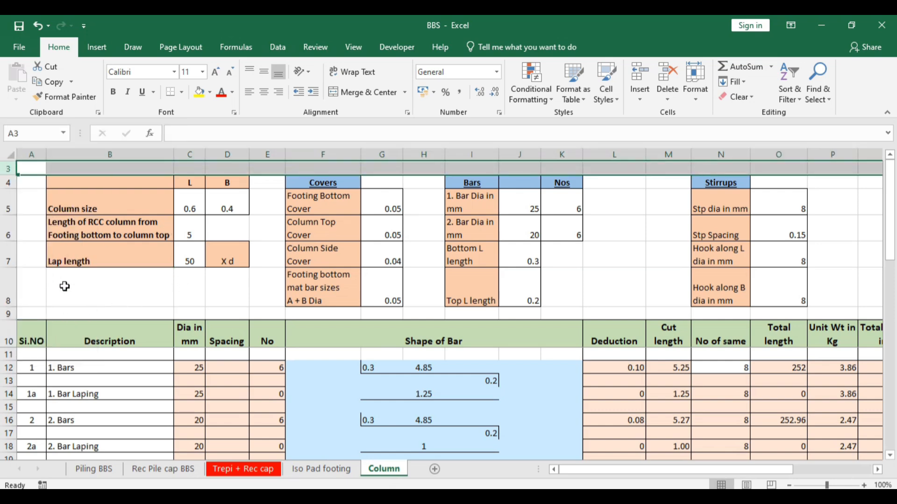
# Delete the Column sheet's empty top row and reset the frozen panes to hold everything down to the table header row
pyautogui.click(354, 47)
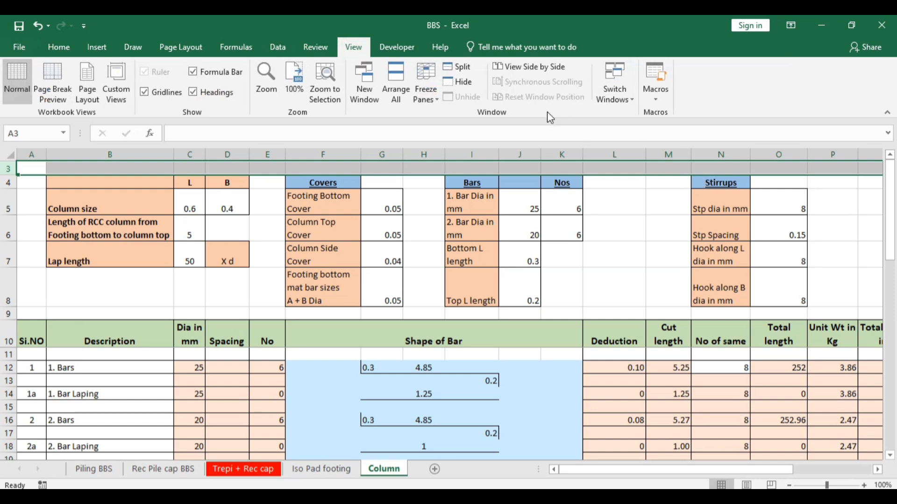
pyautogui.click(425, 83)
pyautogui.click(486, 117)
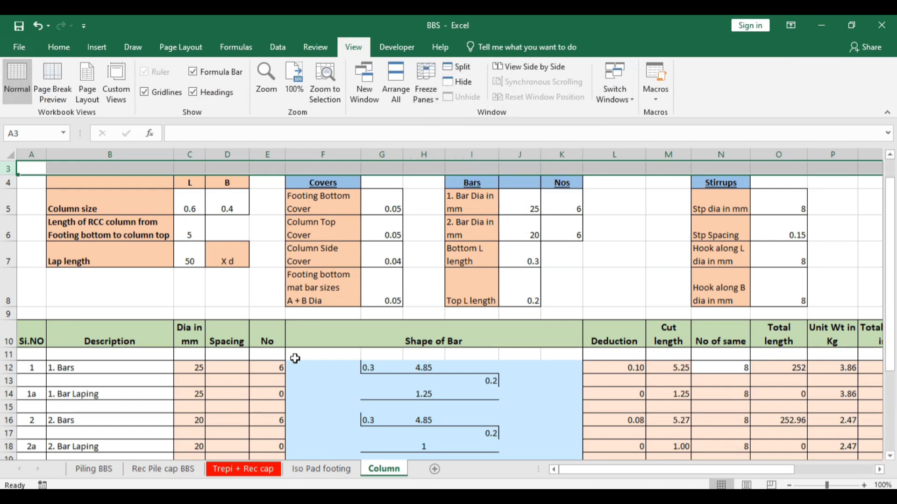
pyautogui.click(89, 318)
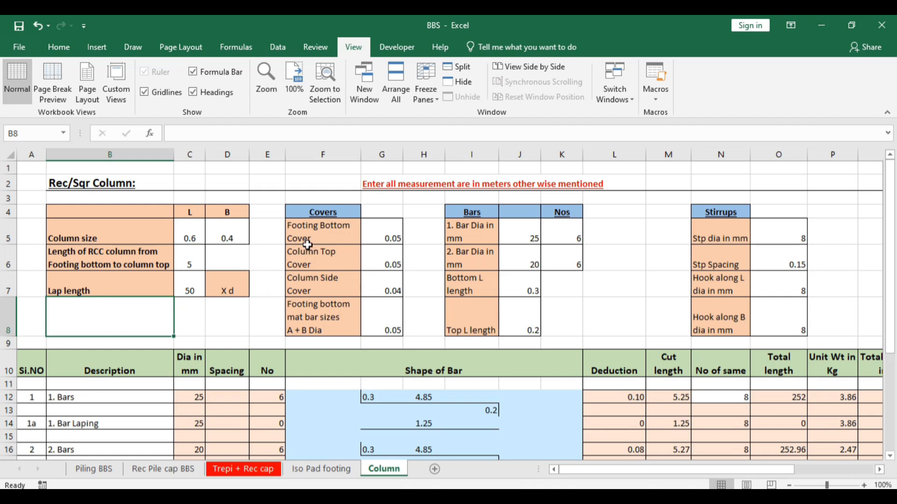
pyautogui.keyDown('ctrl'); pyautogui.scroll(-1, 309, 245); pyautogui.keyUp('ctrl')
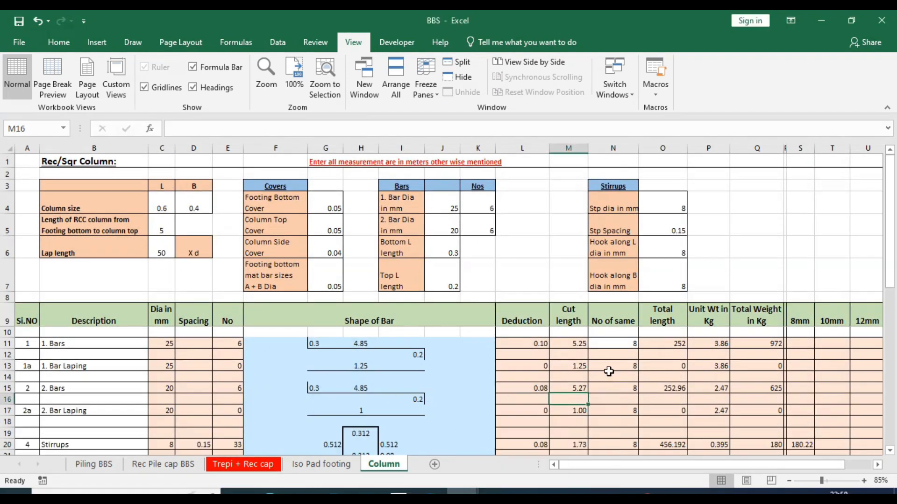
# Copy the Column sheet from the BBS workbook to the end of Measurement sheet.xlsx
pyautogui.rightClick(392, 470)
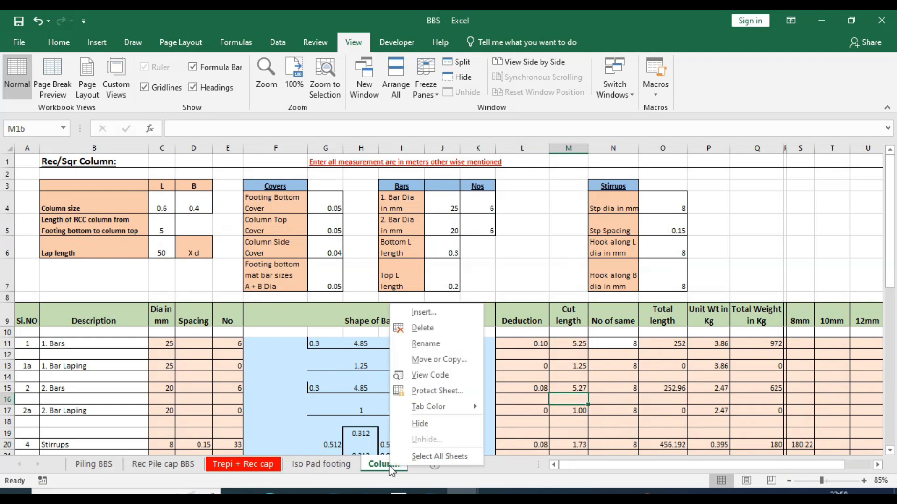
pyautogui.click(429, 360)
pyautogui.click(414, 317)
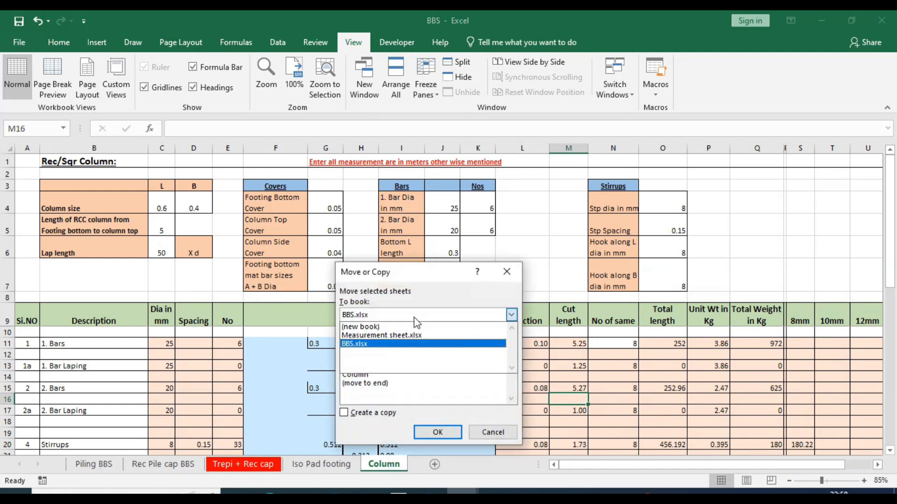
pyautogui.click(416, 336)
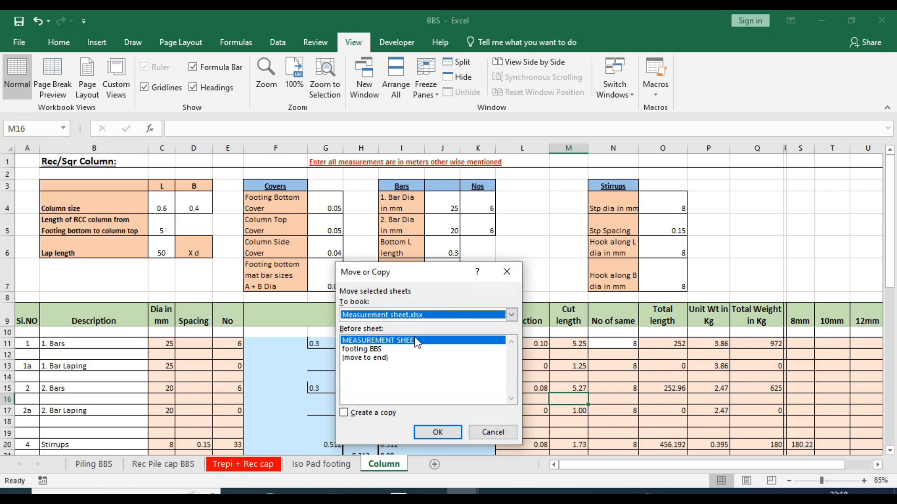
pyautogui.click(373, 357)
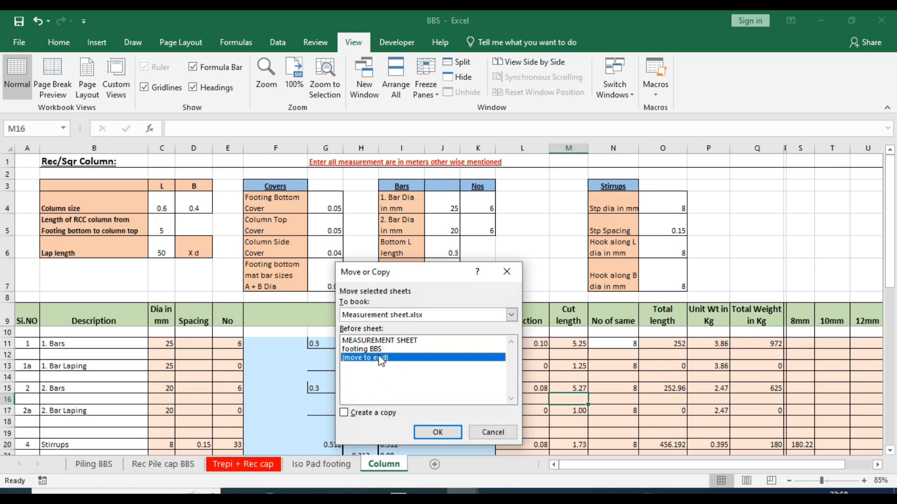
pyautogui.click(360, 412)
pyautogui.click(438, 433)
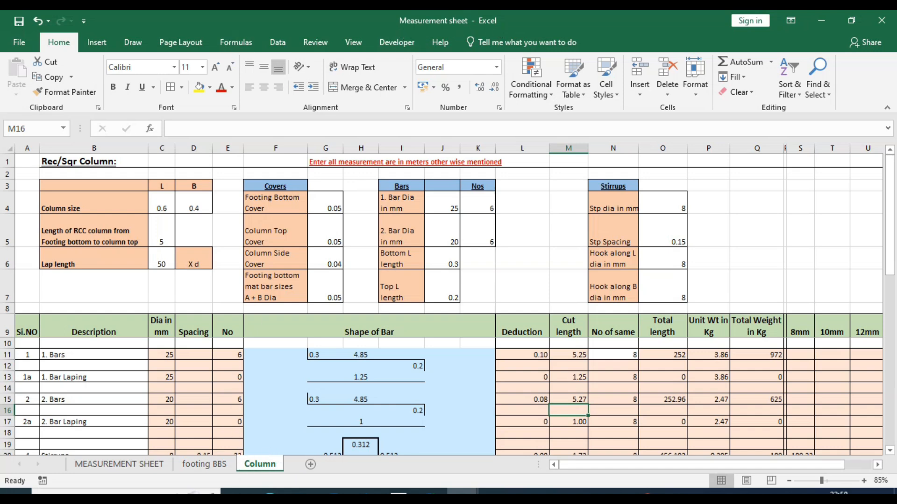
# Close the BBS workbook, saving its changes, and return to the Measurement sheet workbook
pyautogui.click(462, 491)
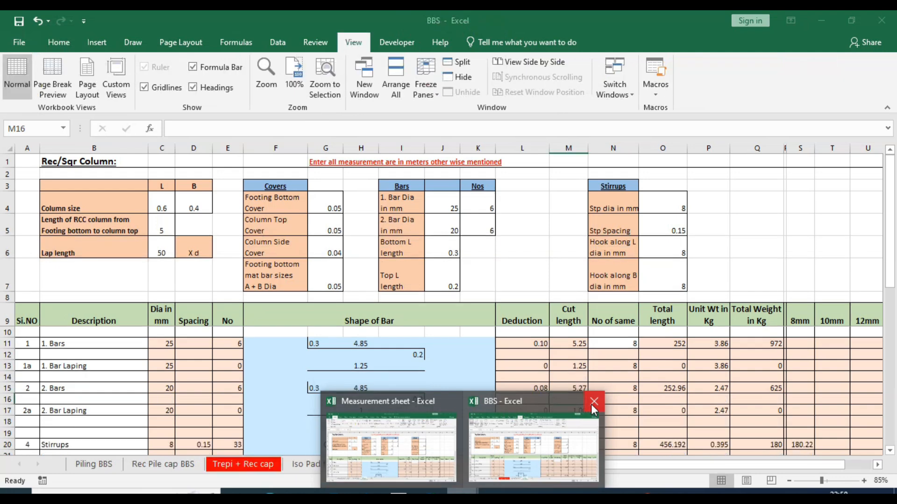
pyautogui.click(592, 405)
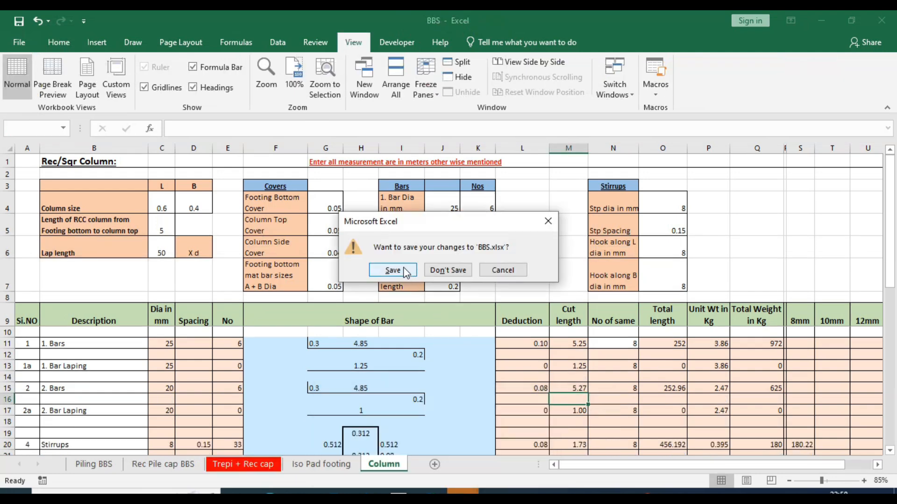
pyautogui.click(393, 270)
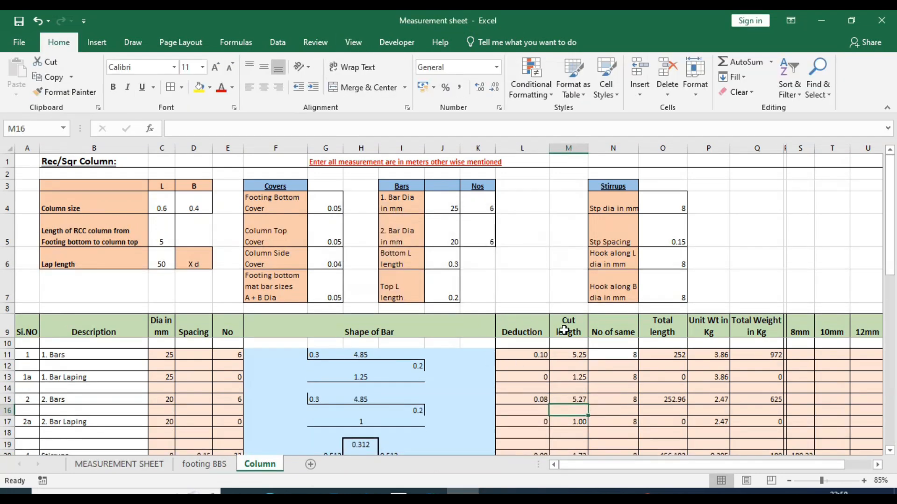
# Link the L value of the C1 Reinforcement row to the Column sheet's total weight in MT with the formula =Column!Q32
pyautogui.click(286, 433)
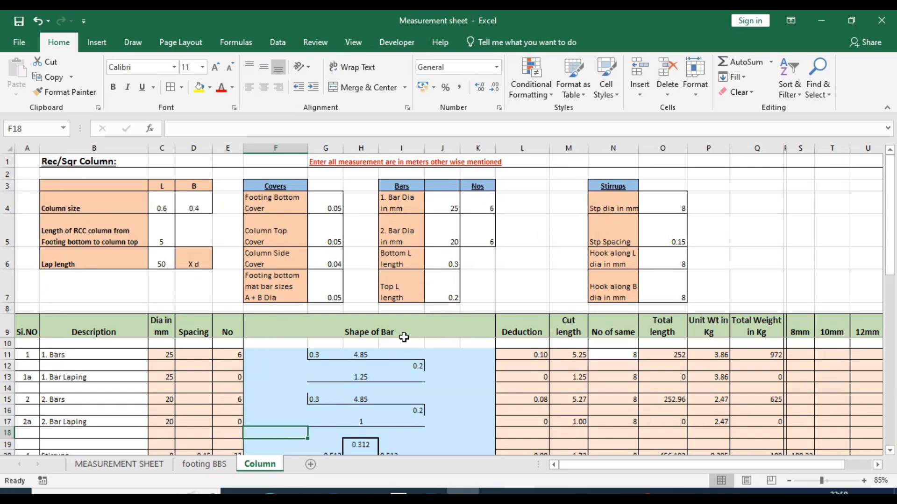
pyautogui.scroll(-5, 402, 343)
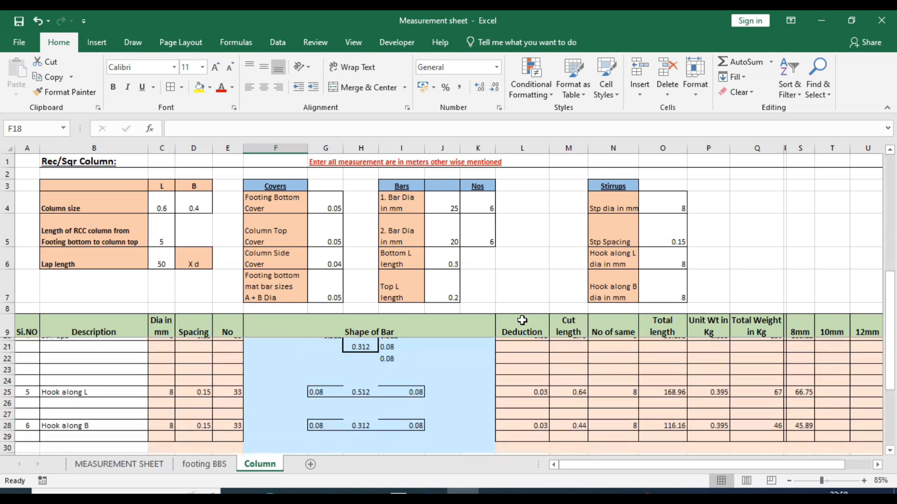
pyautogui.moveTo(749, 464); pyautogui.dragTo(775, 464)
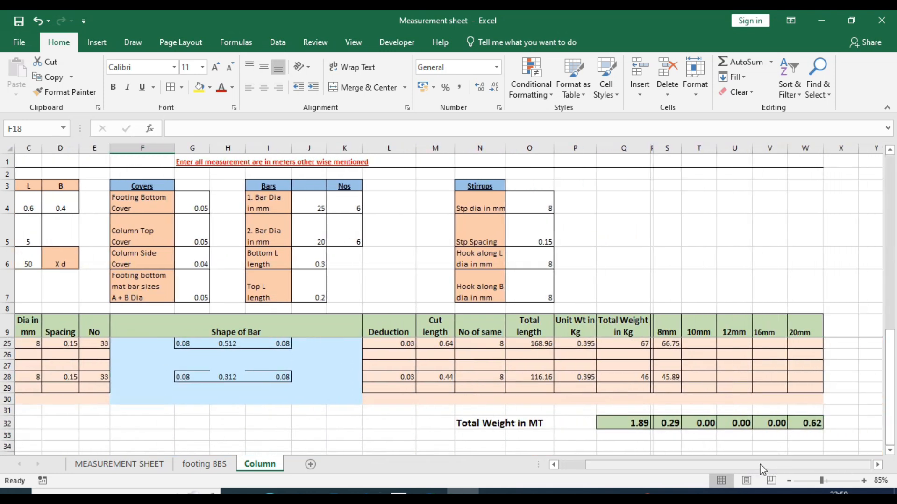
pyautogui.click(636, 424)
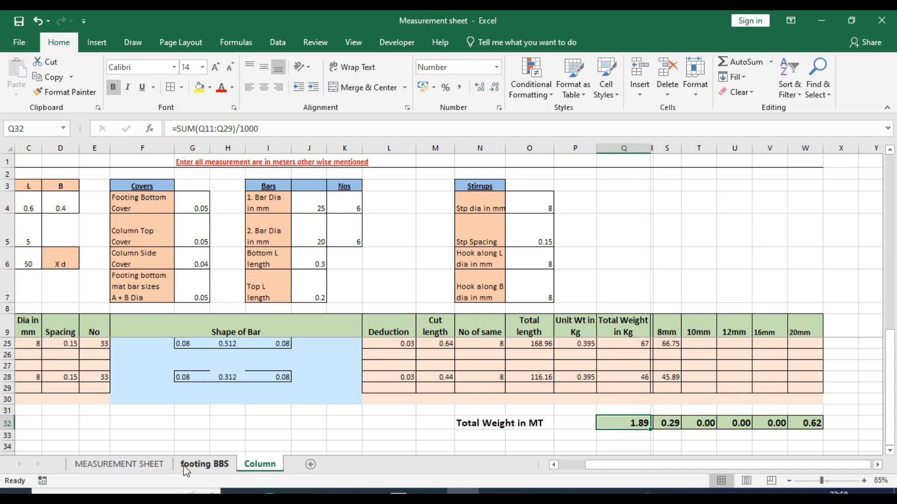
pyautogui.click(139, 465)
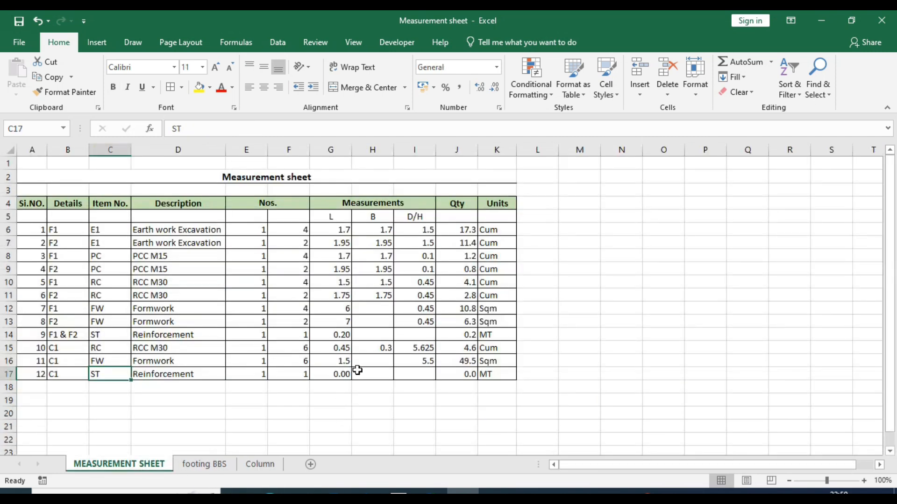
pyautogui.click(330, 374)
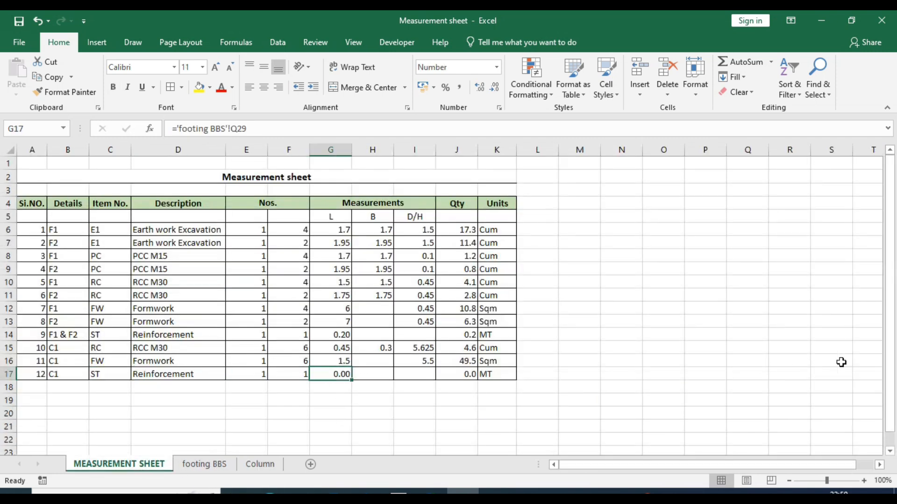
pyautogui.write('=')
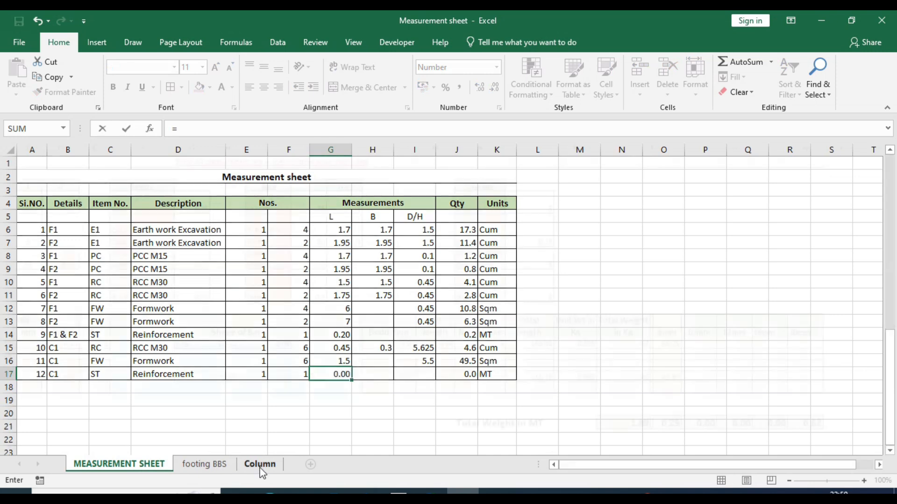
pyautogui.click(260, 464)
pyautogui.click(635, 416)
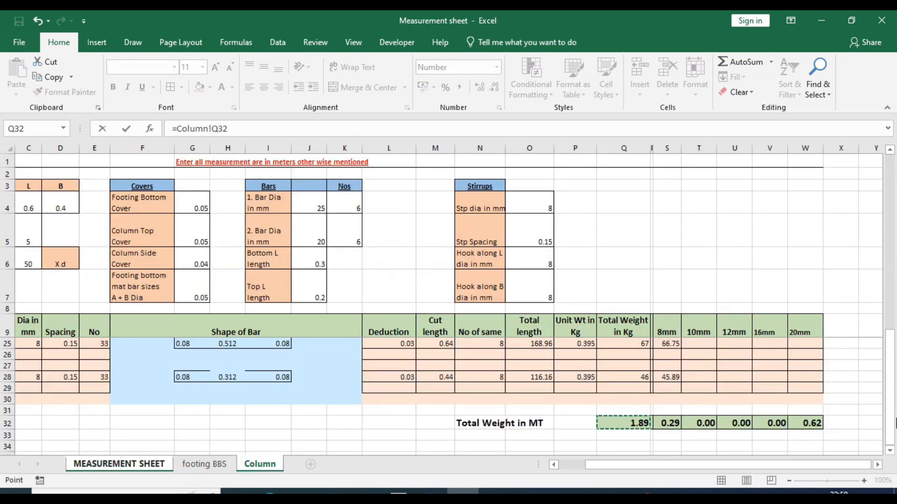
pyautogui.press('Return')
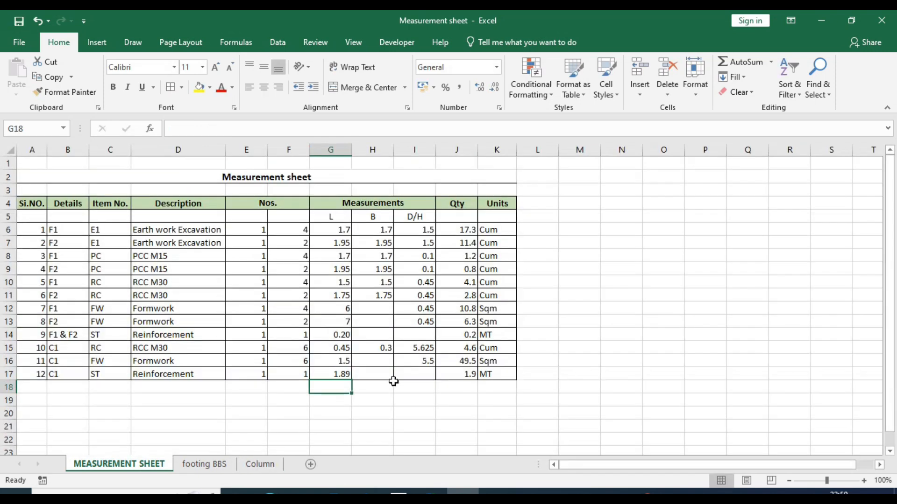
# Check the C1 Reinforcement row's quantity formula and display that quantity with two decimal places
pyautogui.doubleClick(465, 376)
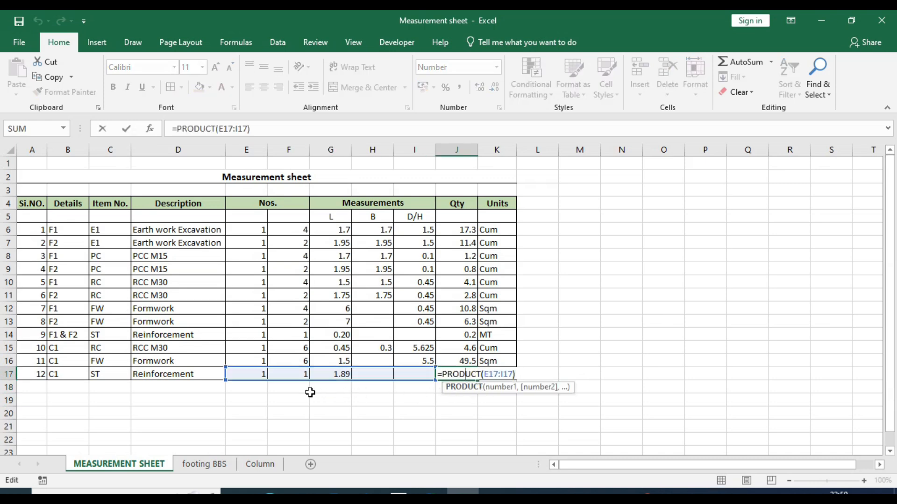
pyautogui.press('Escape')
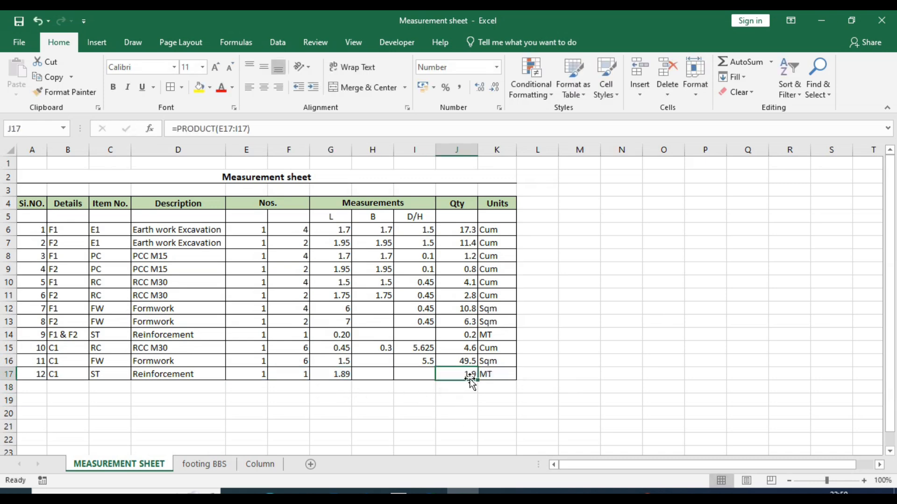
pyautogui.click(479, 87)
pyautogui.click(705, 322)
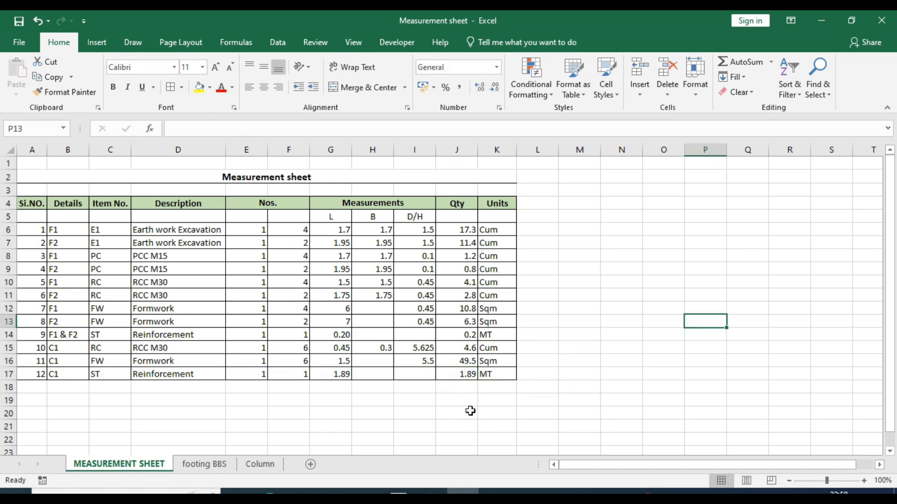
# Check the C1 size in the AutoCAD column schedule and set the Column sheet's column size to L 0.45 and B 0.3
pyautogui.click(256, 464)
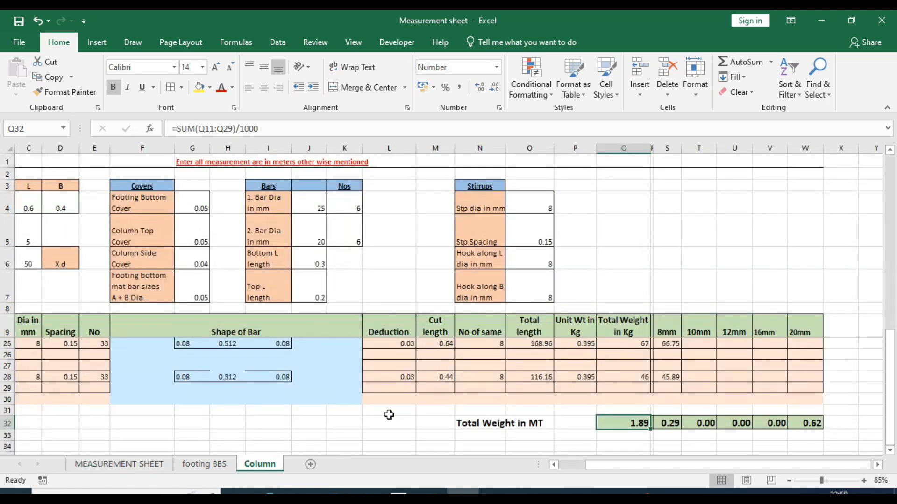
pyautogui.scroll(5, 164, 371)
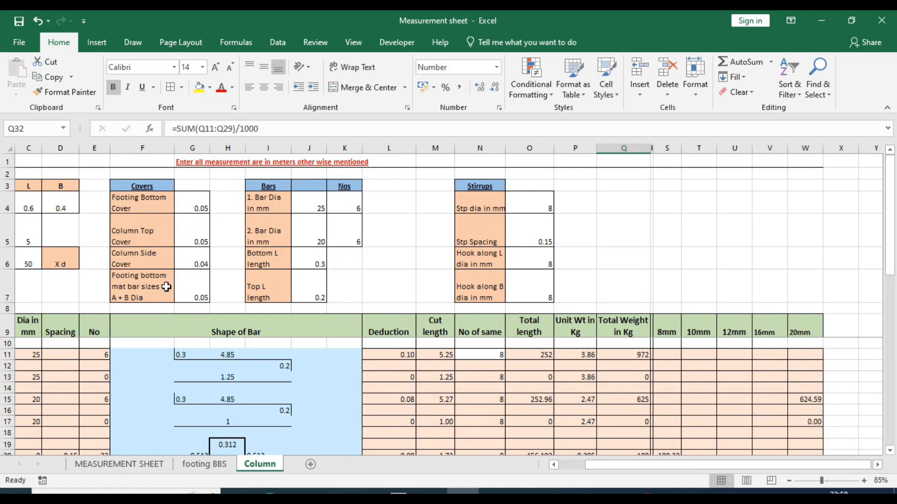
pyautogui.moveTo(704, 471); pyautogui.dragTo(645, 467)
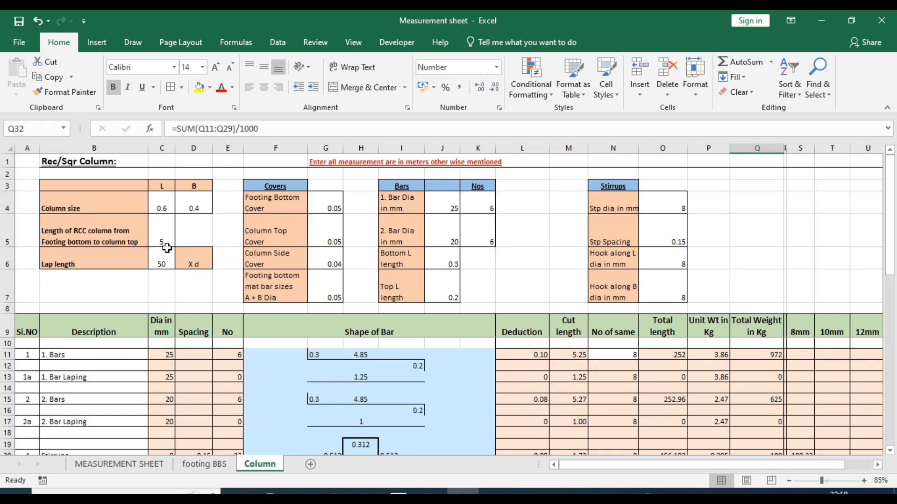
pyautogui.click(169, 211)
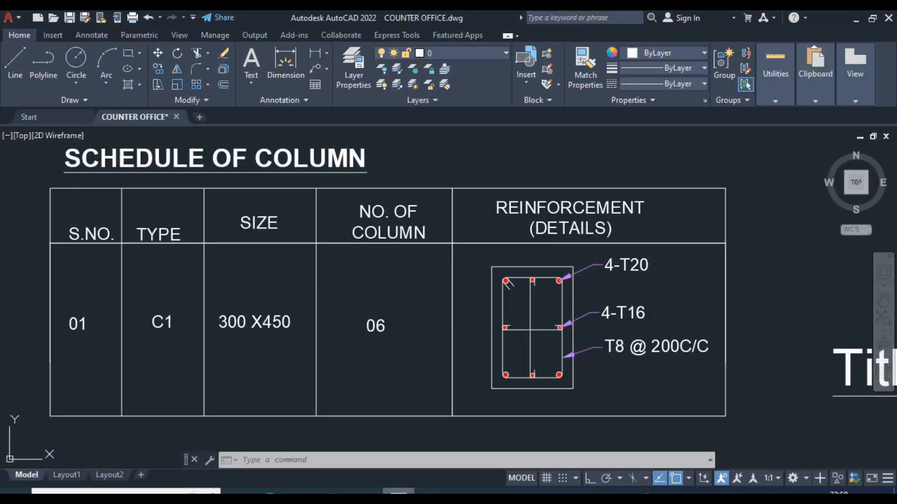
pyautogui.click(398, 491)
pyautogui.click(463, 491)
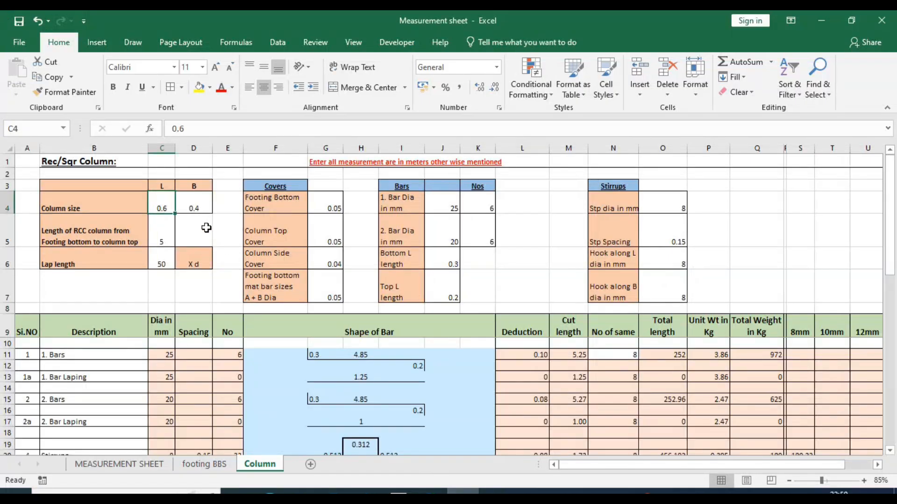
pyautogui.write('.45')
pyautogui.press('Tab')
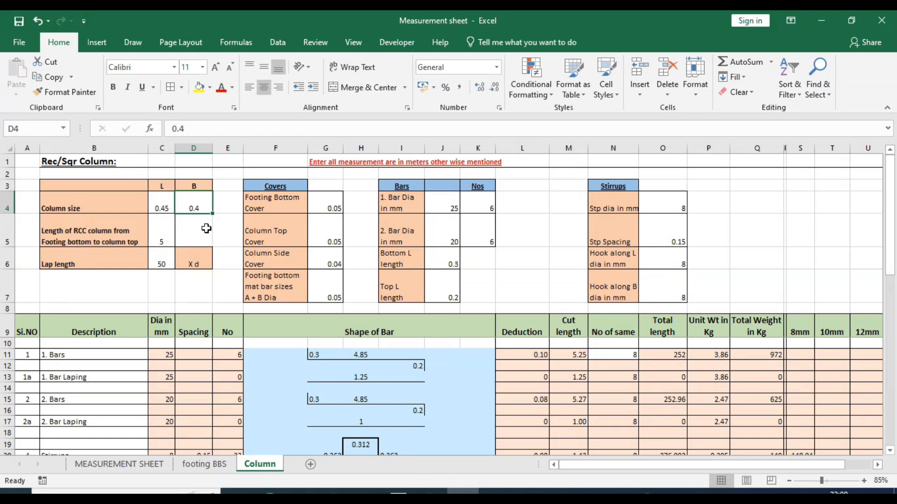
pyautogui.write('.3')
pyautogui.press('Return')
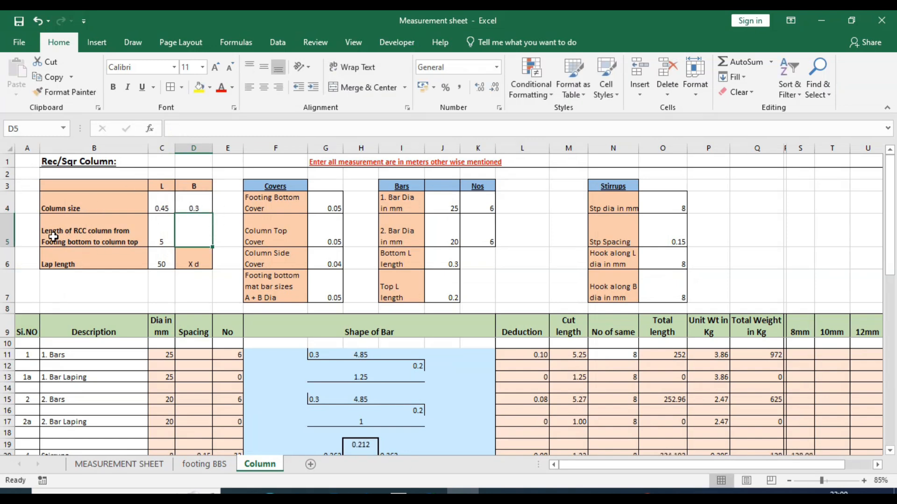
# Check the column heights in the AutoCAD footing detail and set the Column sheet's RCC column length to =4.675+1.5-0.1
pyautogui.click(162, 237)
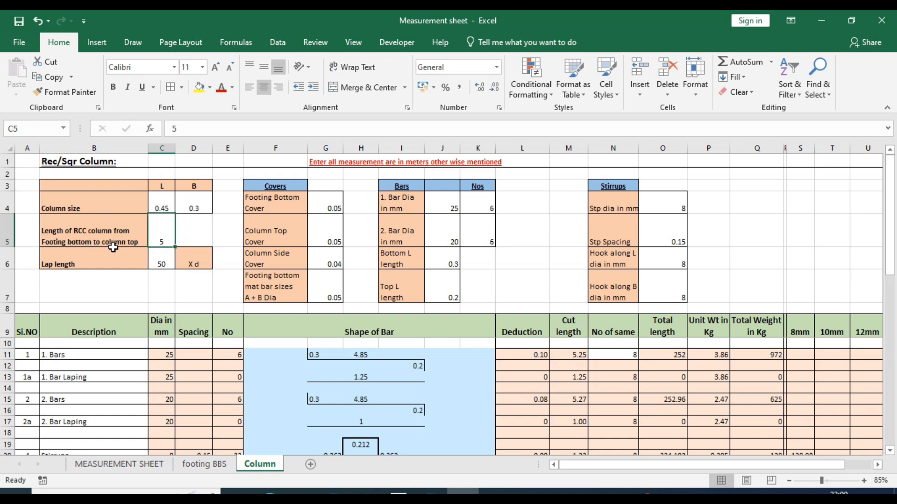
pyautogui.click(398, 491)
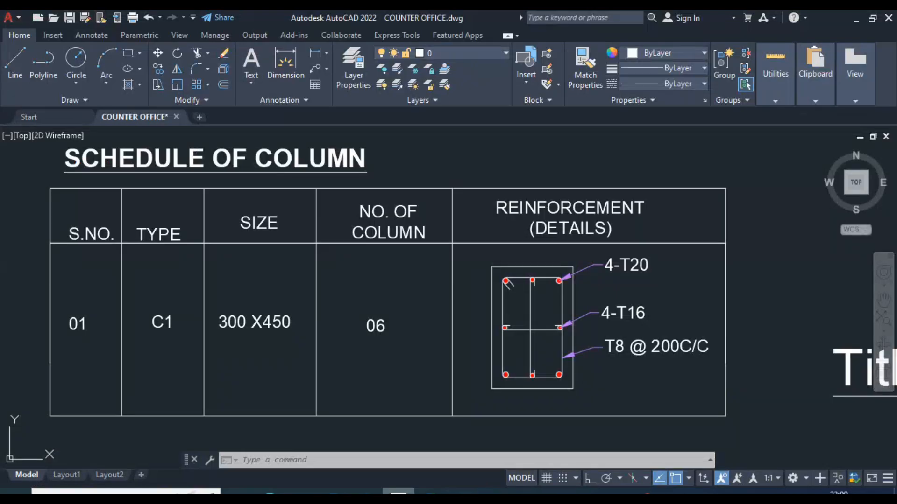
pyautogui.scroll(6, 281, 247)
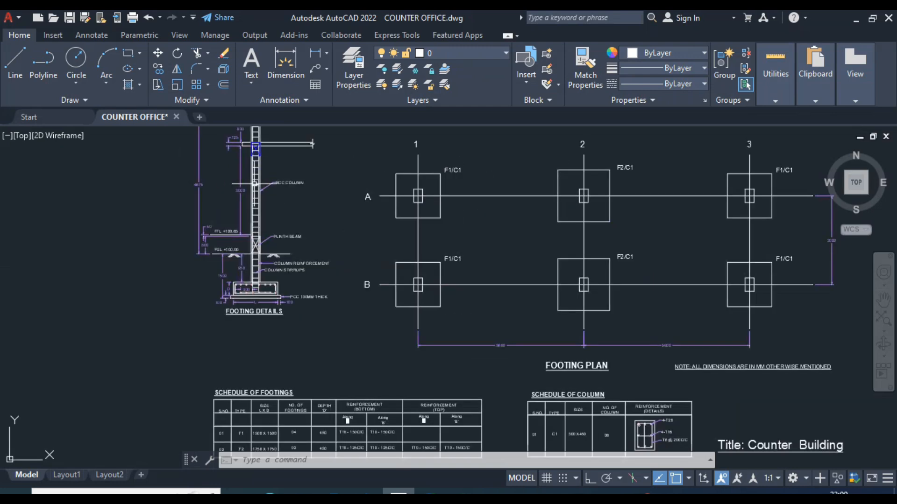
pyautogui.scroll(3, 312, 269)
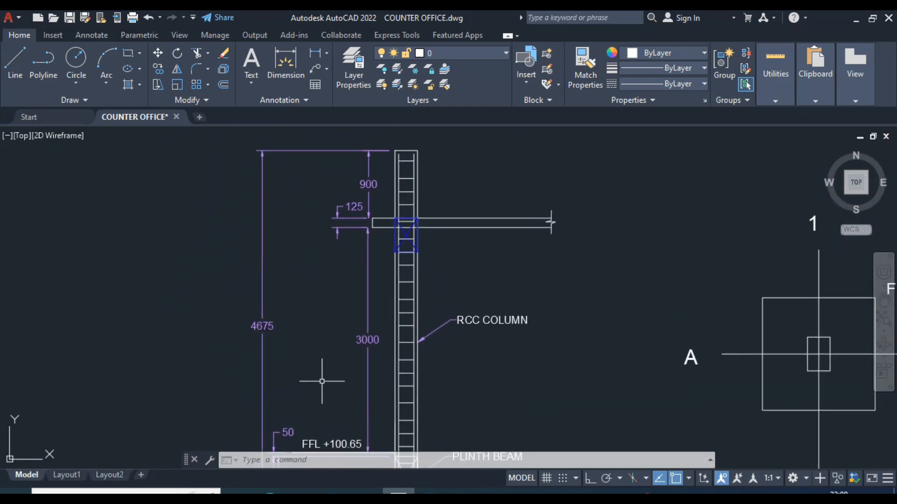
pyautogui.moveTo(320, 377); pyautogui.dragTo(349, 276)
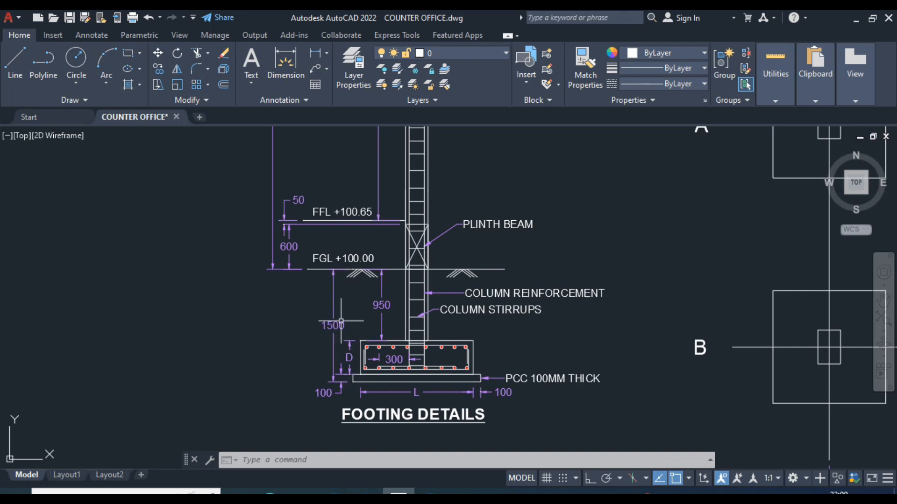
pyautogui.scroll(2, 366, 397)
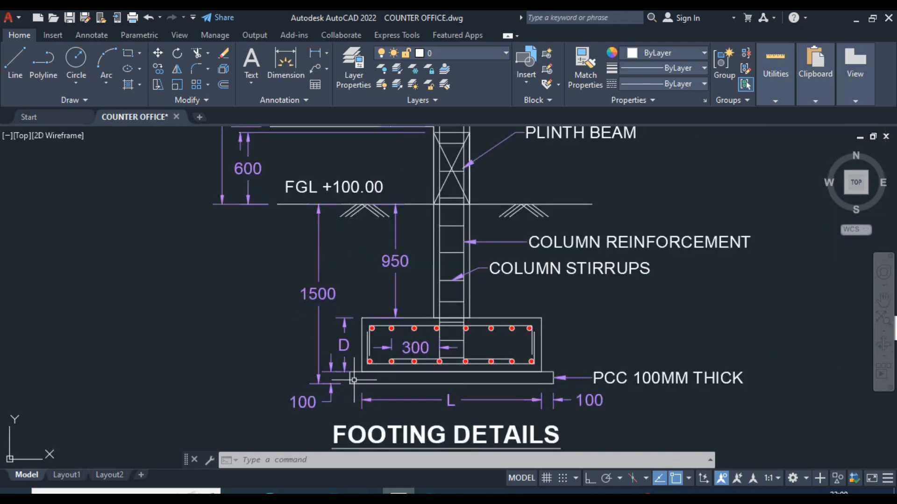
pyautogui.click(462, 492)
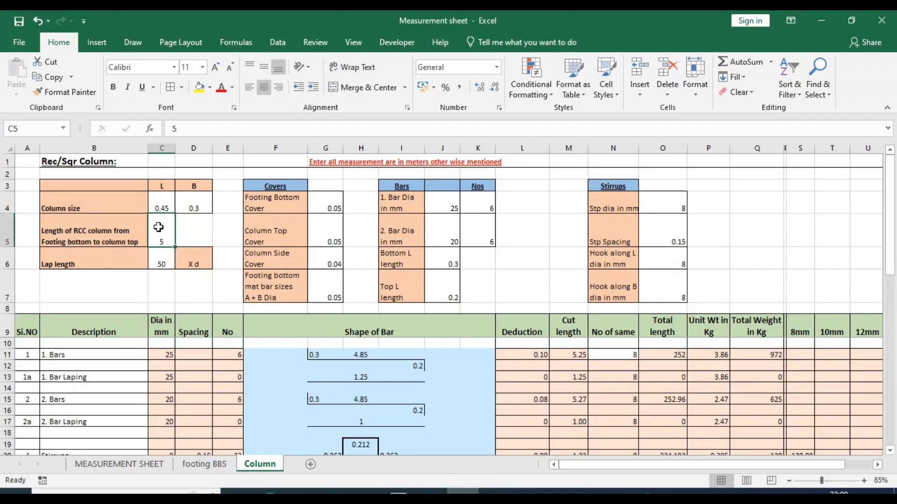
pyautogui.write('=4.6')
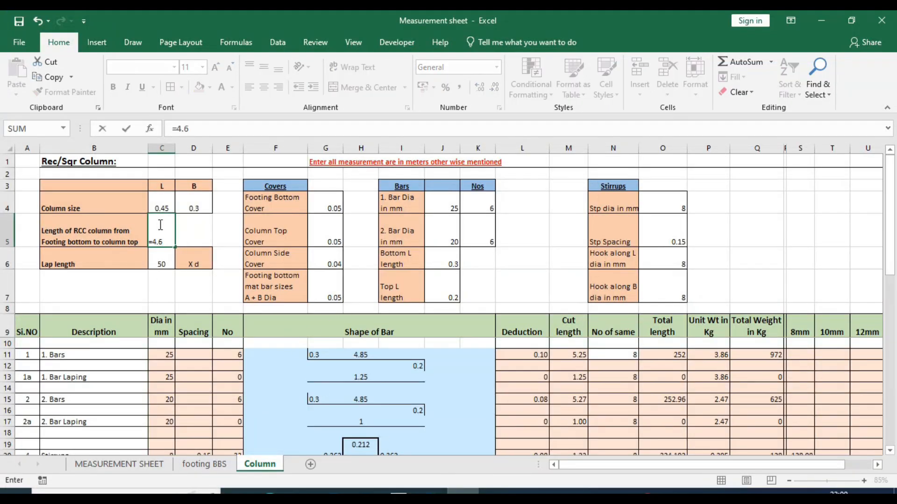
pyautogui.write('75+1.5-.1')
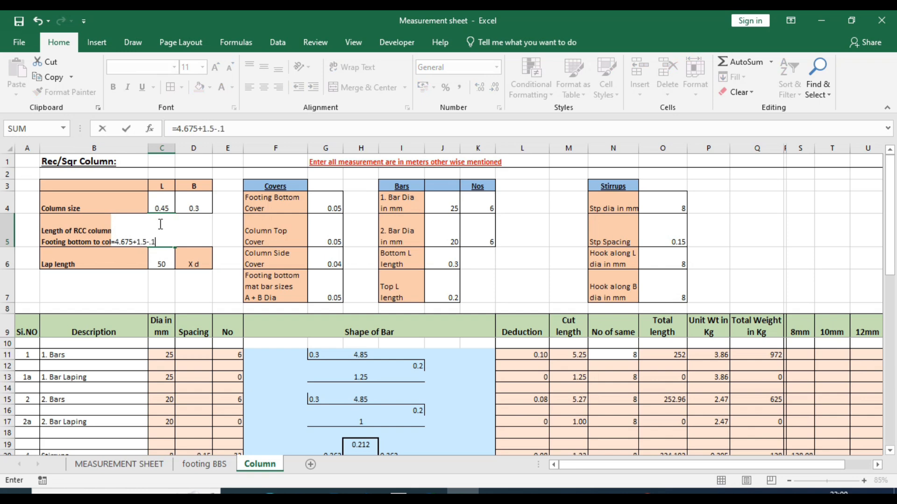
pyautogui.press('Return')
pyautogui.click(159, 239)
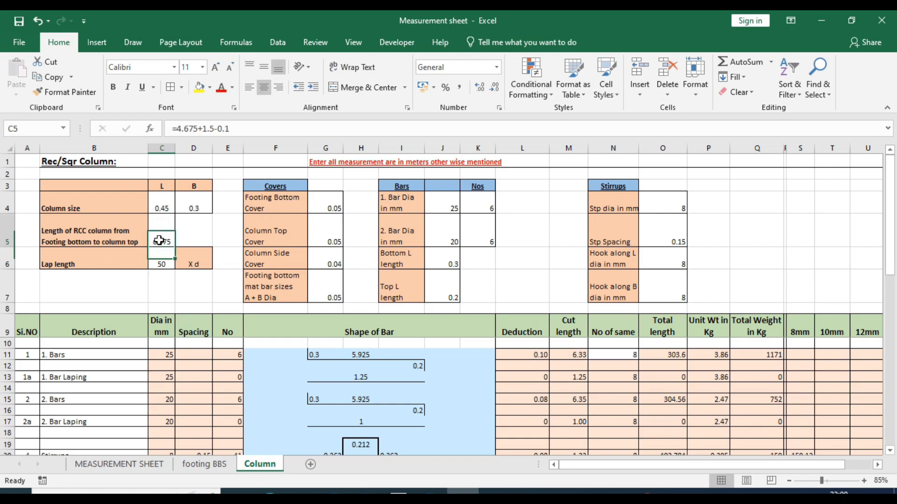
# Recheck the column height, footing depth and PCC thickness dimensions in the AutoCAD footing detail, and return to the Column sheet
pyautogui.click(398, 491)
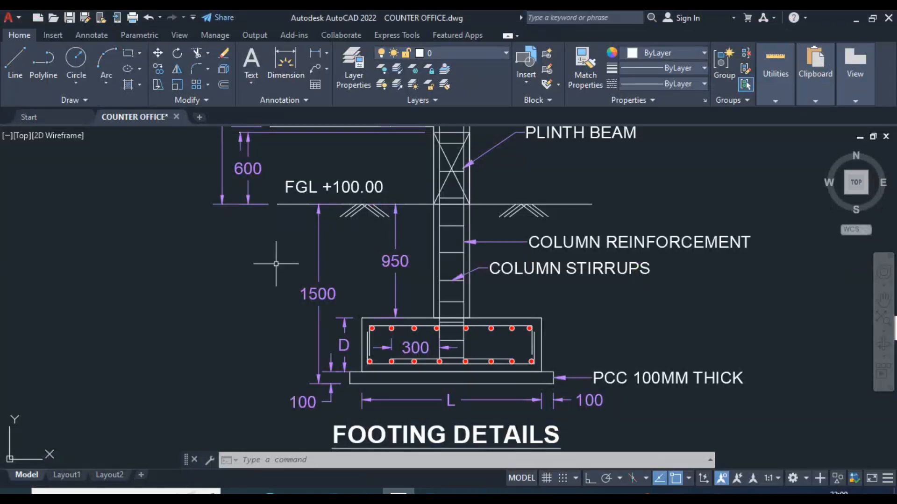
pyautogui.moveTo(281, 242)
pyautogui.mouseDown()
pyautogui.moveTo(305, 393)
pyautogui.moveTo(331, 478)
pyautogui.mouseUp()
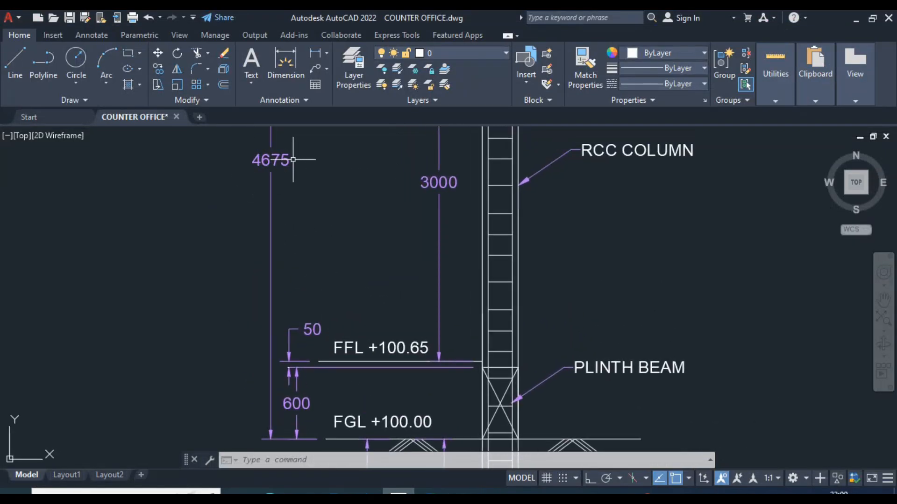
pyautogui.moveTo(344, 315); pyautogui.dragTo(343, 149)
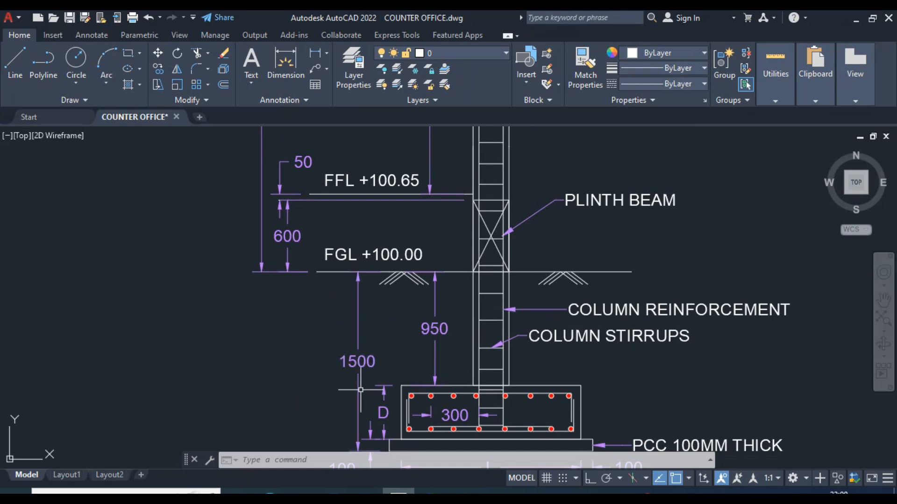
pyautogui.moveTo(359, 409); pyautogui.dragTo(357, 303)
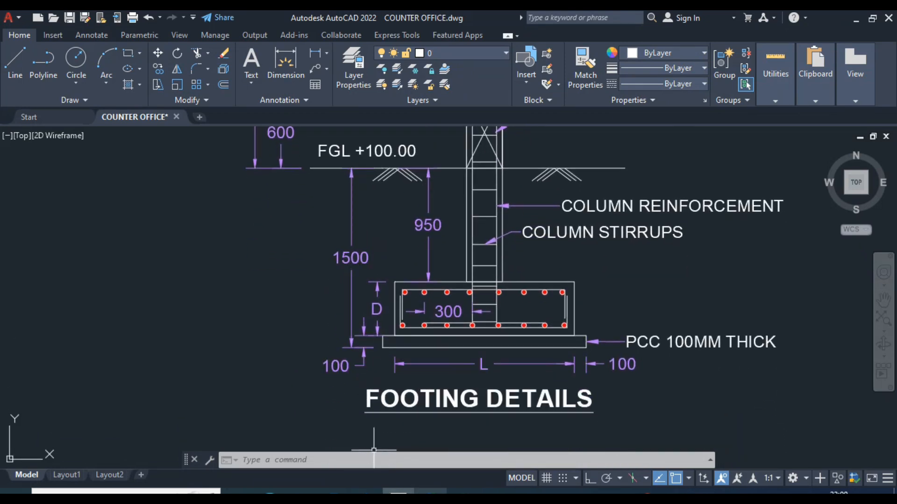
pyautogui.click(462, 491)
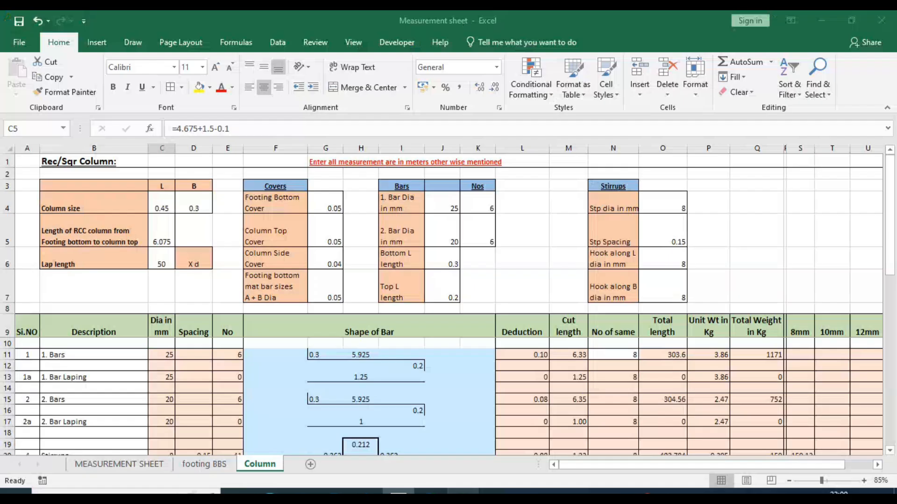
# Set the column's lap length to 46 times the bar diameter
pyautogui.click(167, 265)
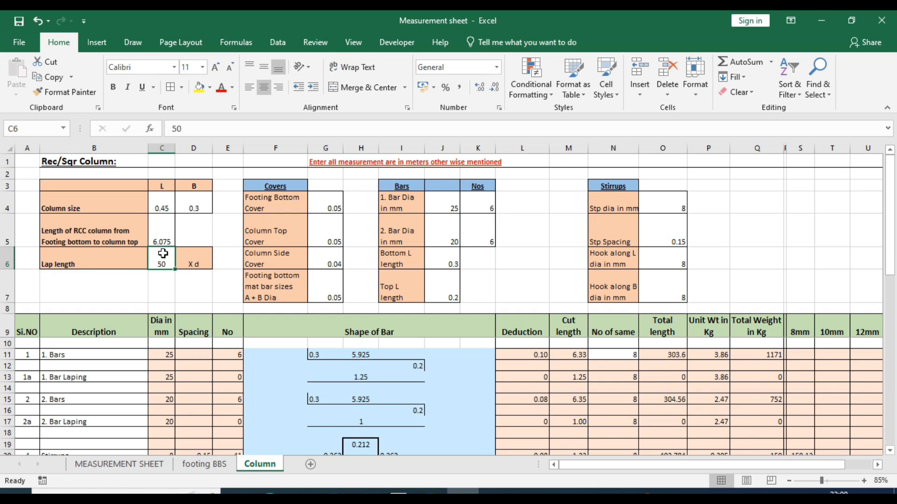
pyautogui.click(206, 465)
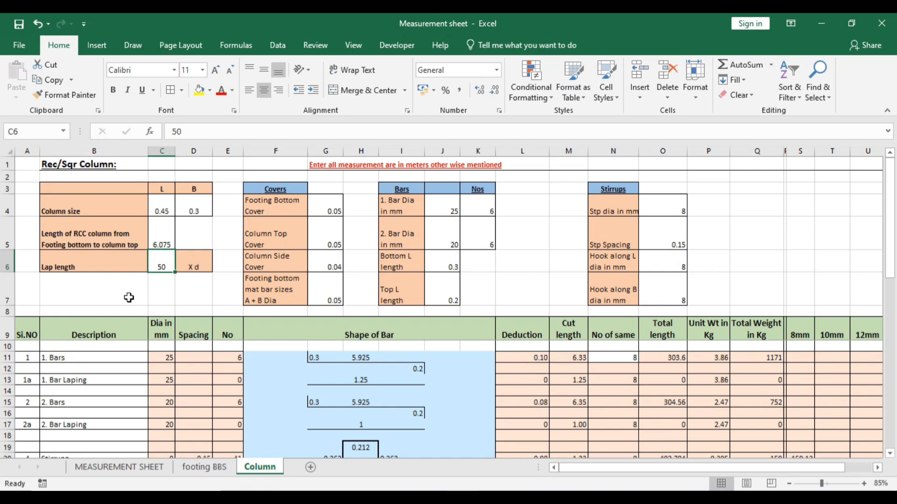
pyautogui.write('46')
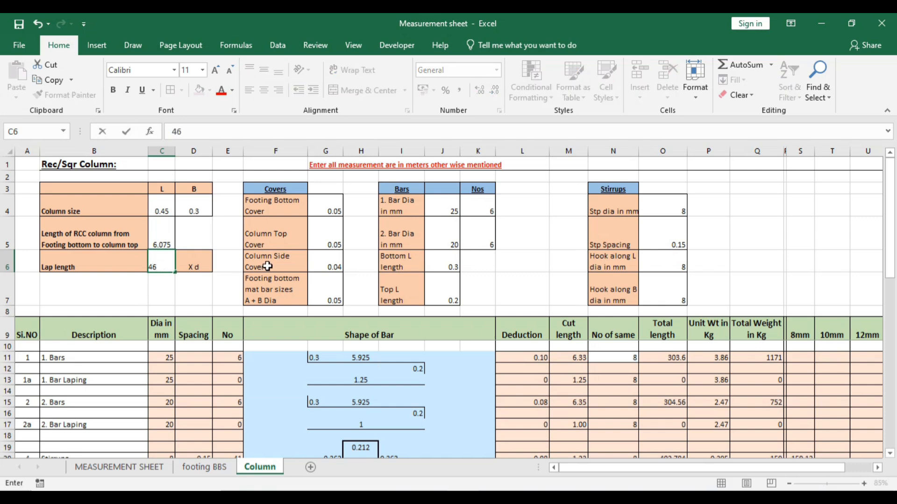
pyautogui.press('Return')
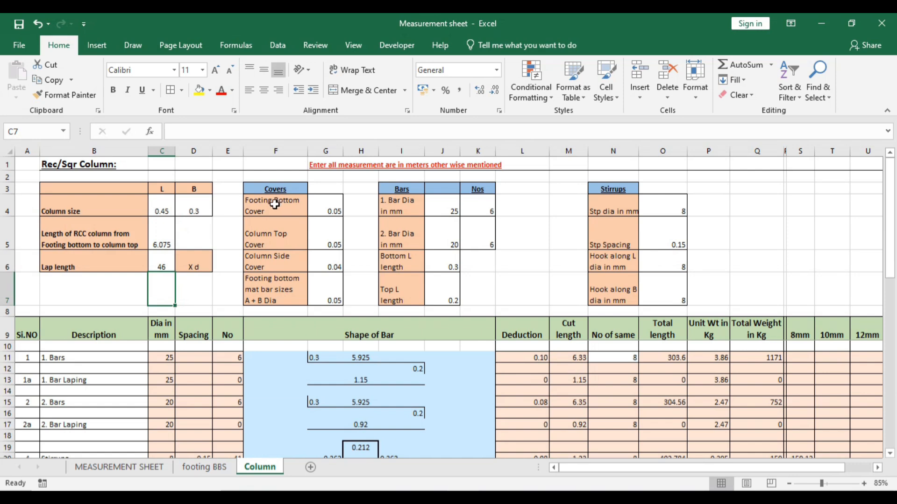
# Check the footing bottom cover value and set the column top cover to 0.04
pyautogui.click(329, 209)
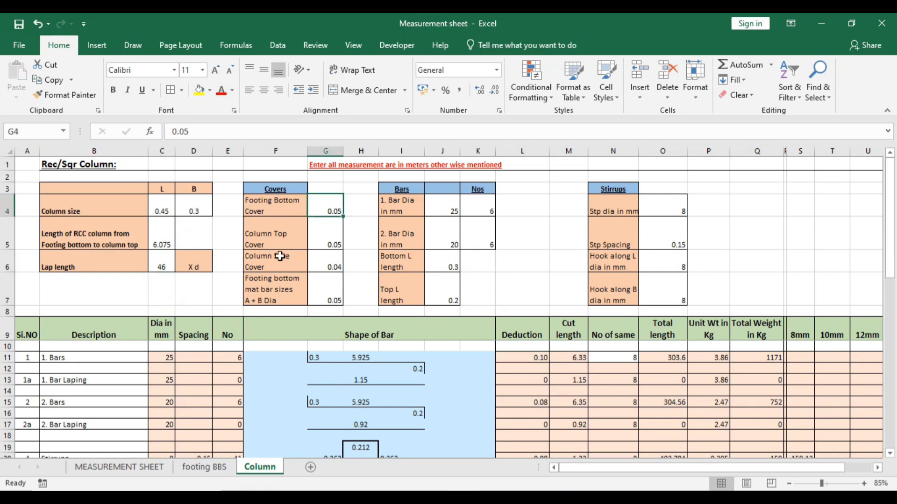
pyautogui.click(335, 237)
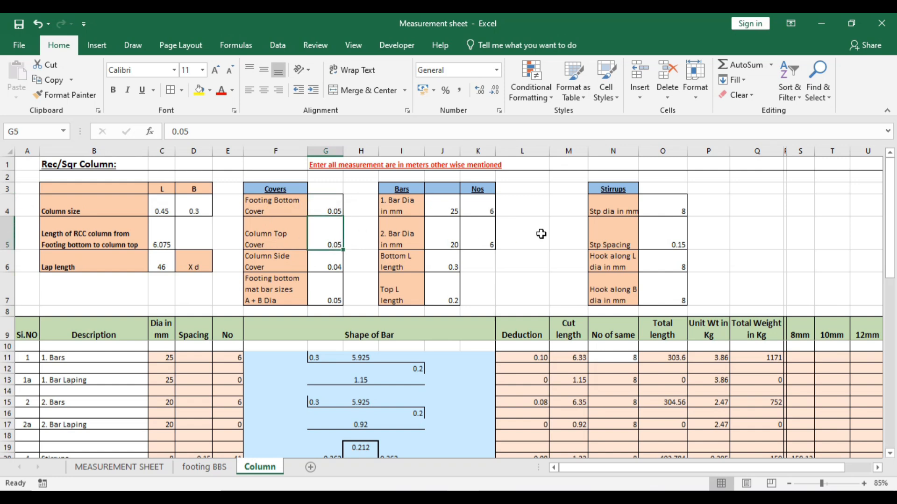
pyautogui.write('.0')
pyautogui.press('Return')
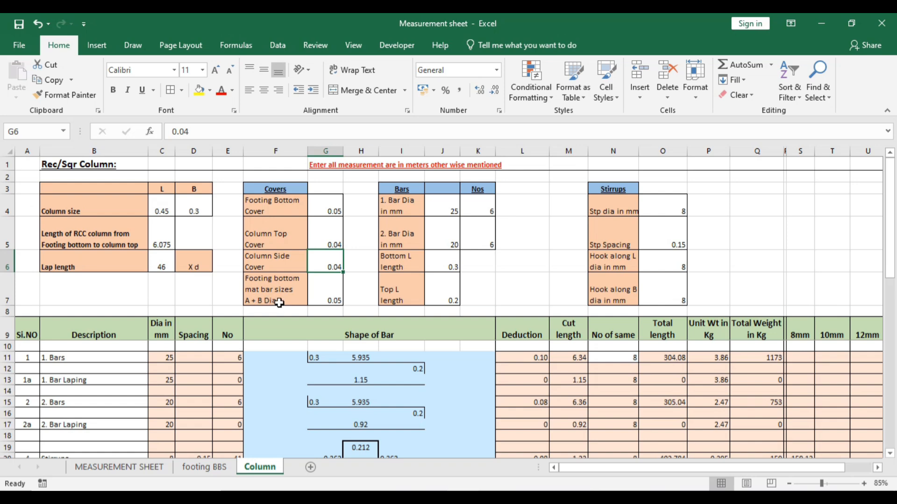
# Check the bottom bar sizes in the AutoCAD footing schedule and set the footing bottom mat bar sizes A + B to =.01+.01
pyautogui.click(335, 302)
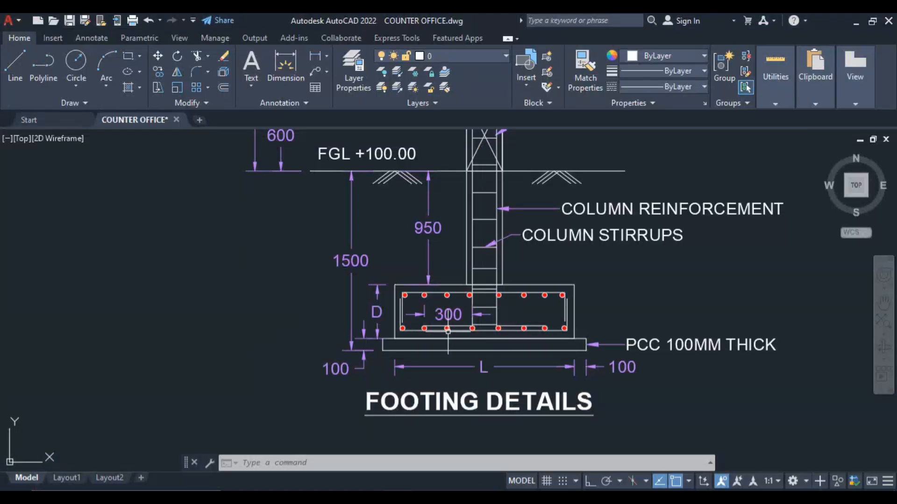
pyautogui.scroll(4, 484, 313)
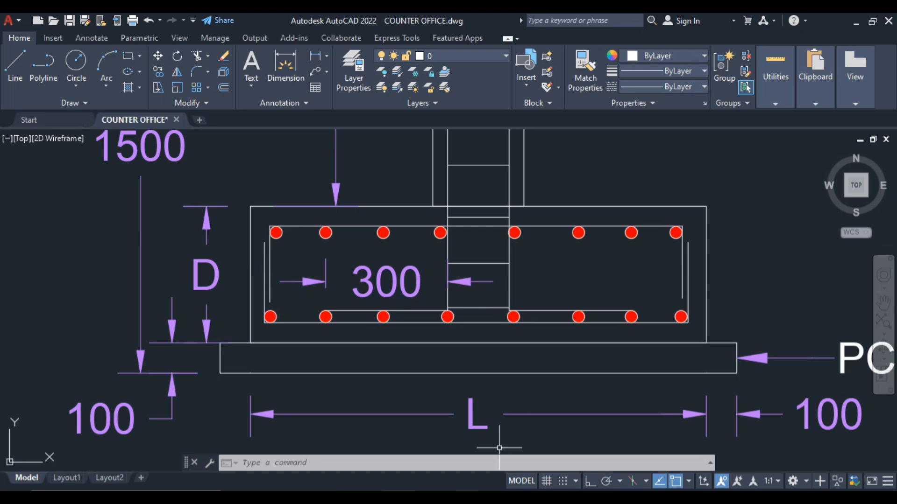
pyautogui.scroll(-5, 490, 370)
pyautogui.moveTo(676, 404); pyautogui.dragTo(598, 223)
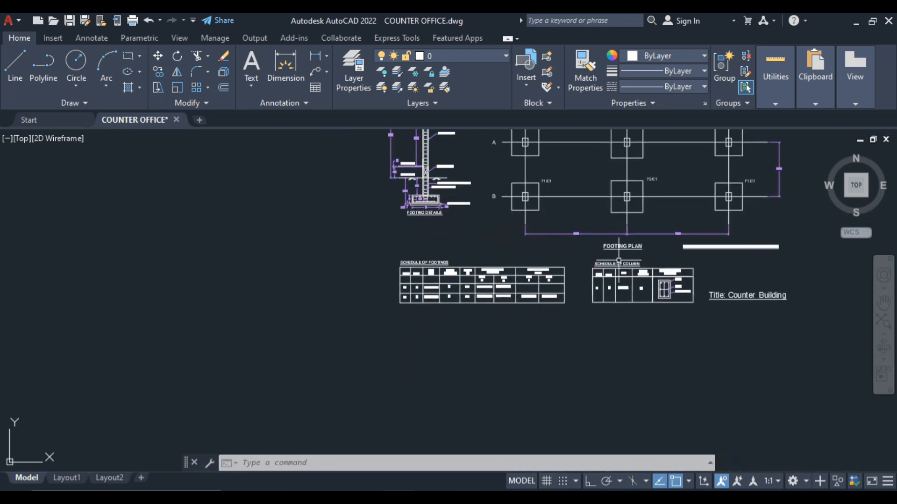
pyautogui.scroll(6, 616, 301)
pyautogui.moveTo(335, 368); pyautogui.dragTo(662, 396)
pyautogui.scroll(2, 382, 312)
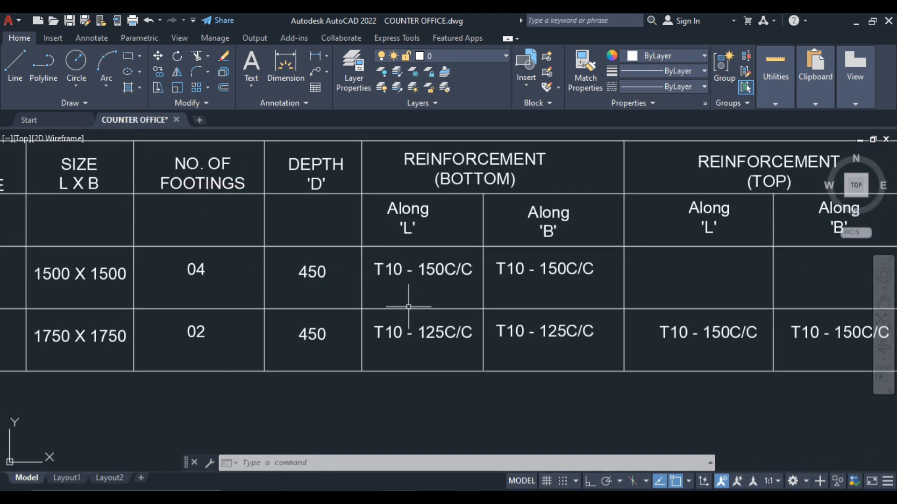
pyautogui.moveTo(410, 316); pyautogui.dragTo(457, 345)
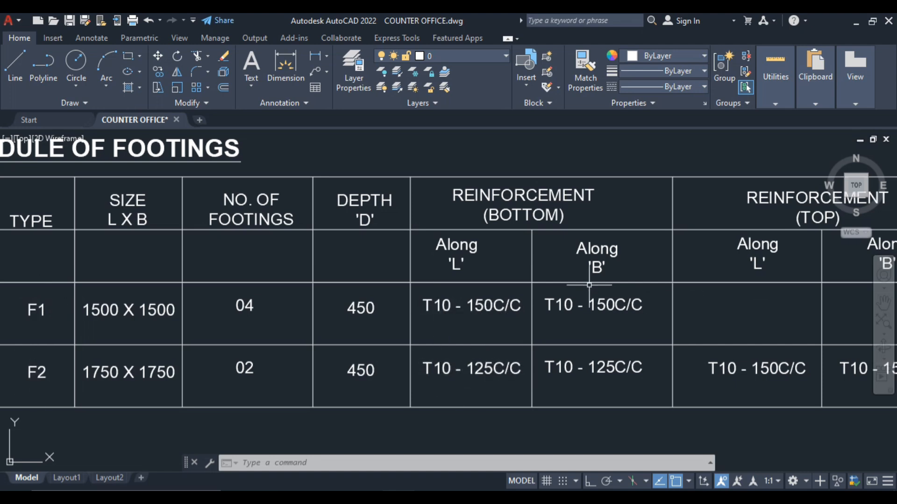
pyautogui.click(435, 453)
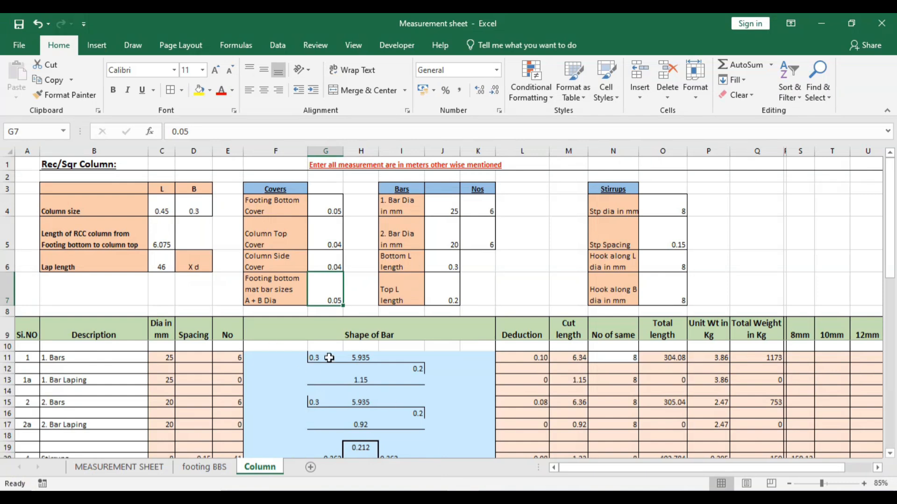
pyautogui.write('=')
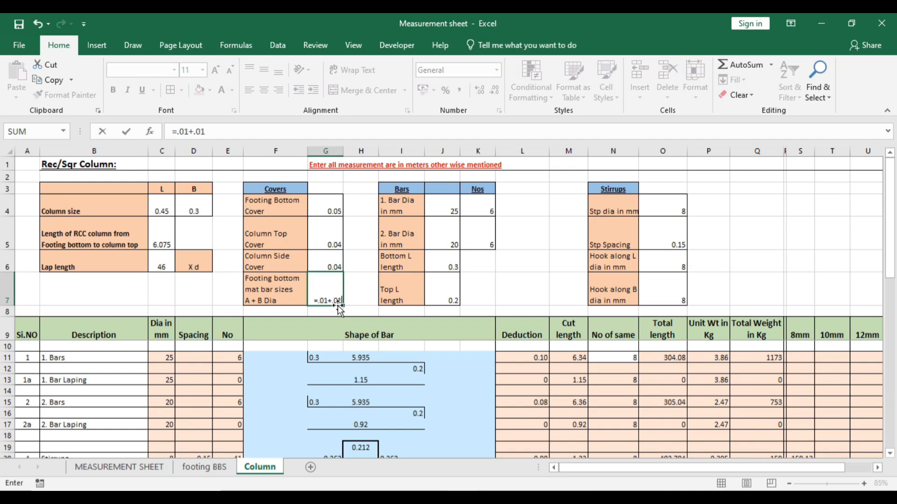
pyautogui.press('Return')
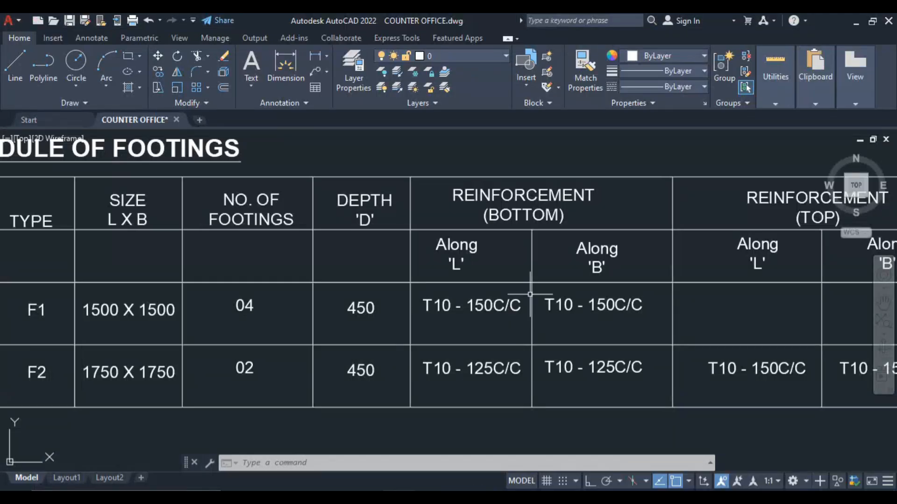
# Check the column bars in the AutoCAD column schedule and set the first bar's diameter to 20 mm with 4 bars in the Column sheet
pyautogui.scroll(-5, 605, 302)
pyautogui.moveTo(605, 302); pyautogui.dragTo(391, 304)
pyautogui.scroll(8, 511, 320)
pyautogui.moveTo(511, 321); pyautogui.dragTo(222, 343)
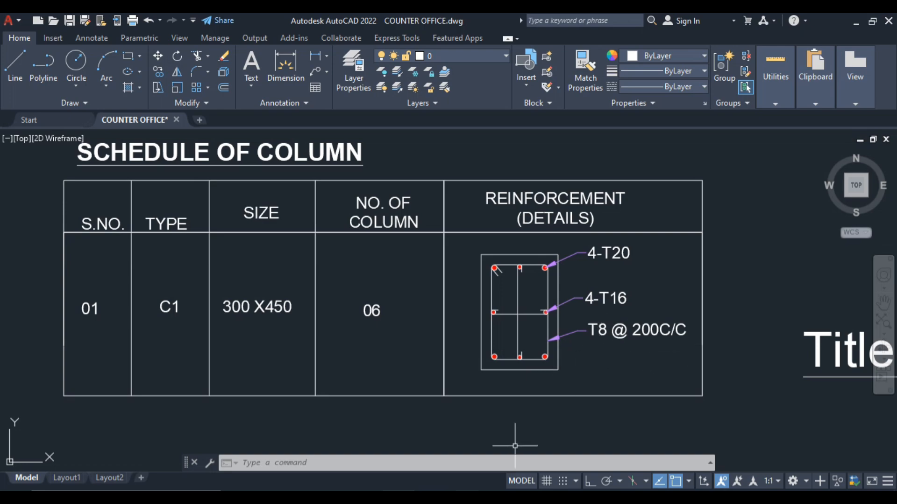
pyautogui.click(449, 498)
pyautogui.click(452, 211)
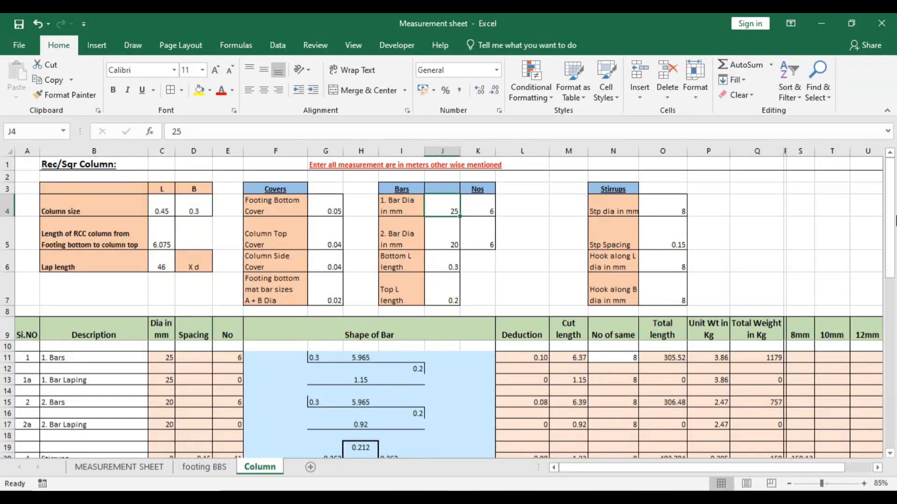
pyautogui.write('20')
pyautogui.press('Tab')
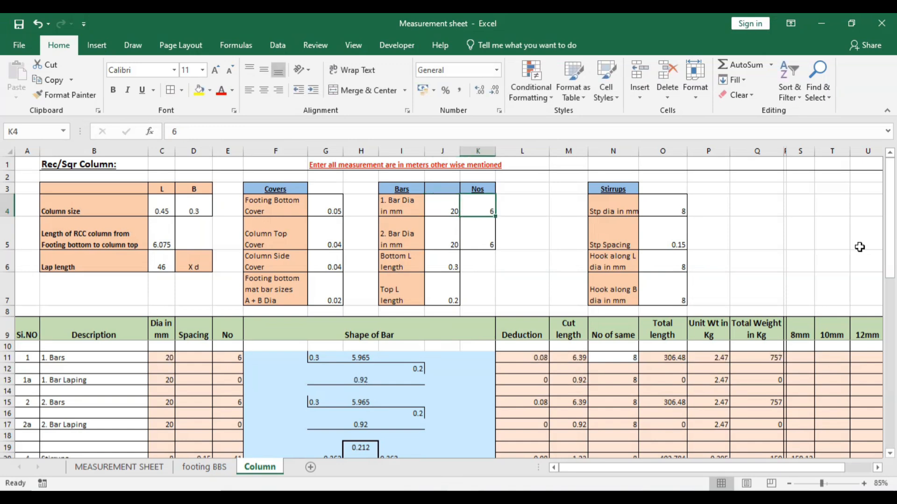
pyautogui.write('4')
pyautogui.press('Return')
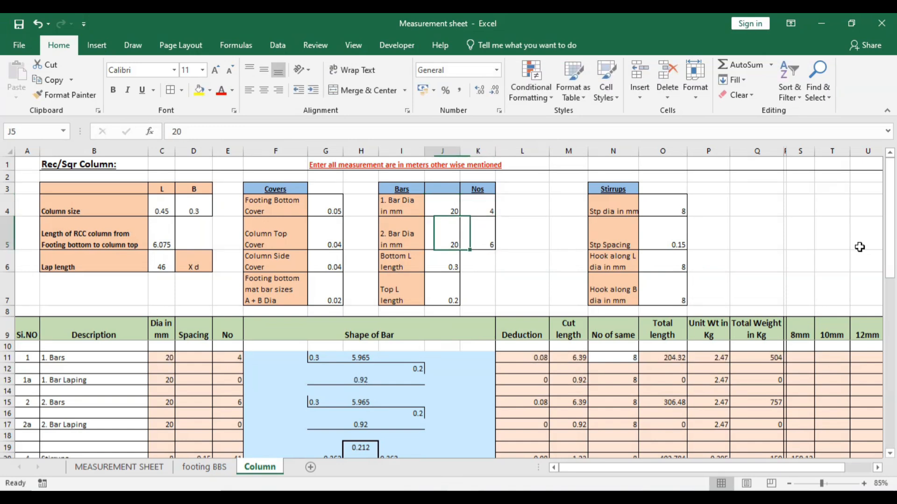
# Set the second bar's diameter to 16 mm with 4 bars
pyautogui.write('16')
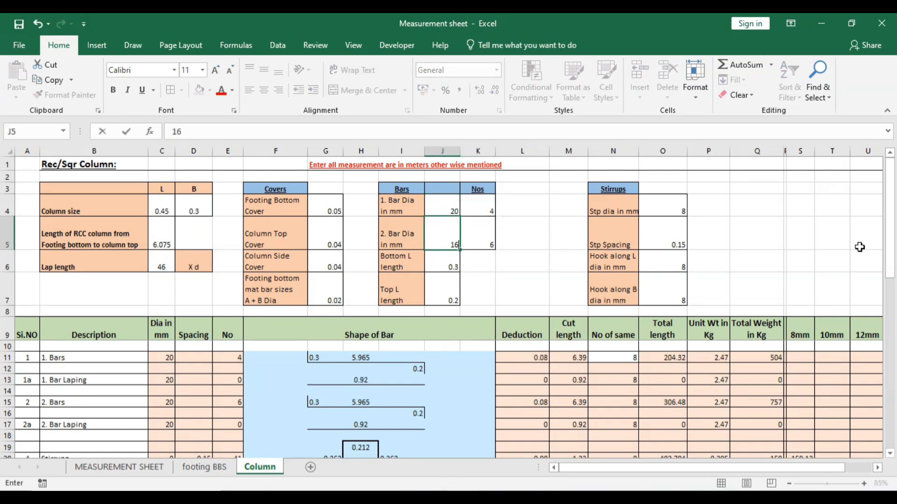
pyautogui.press('Tab')
pyautogui.write('4')
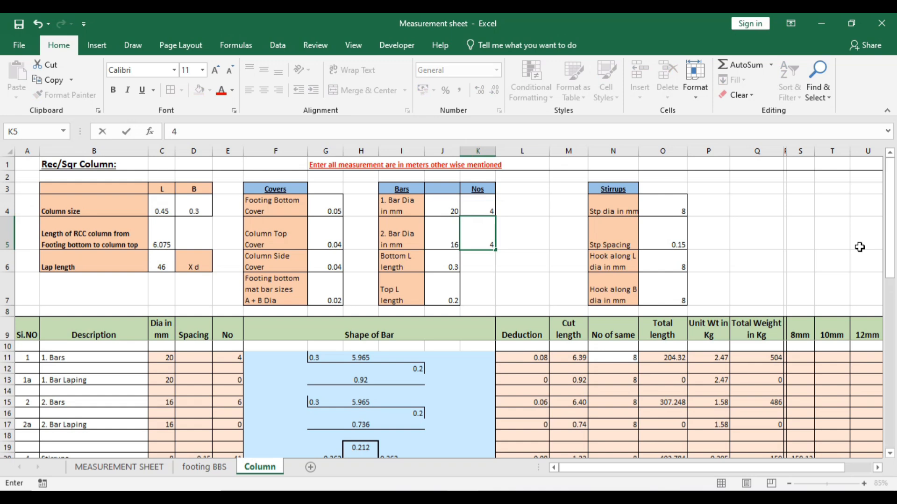
pyautogui.press('Return')
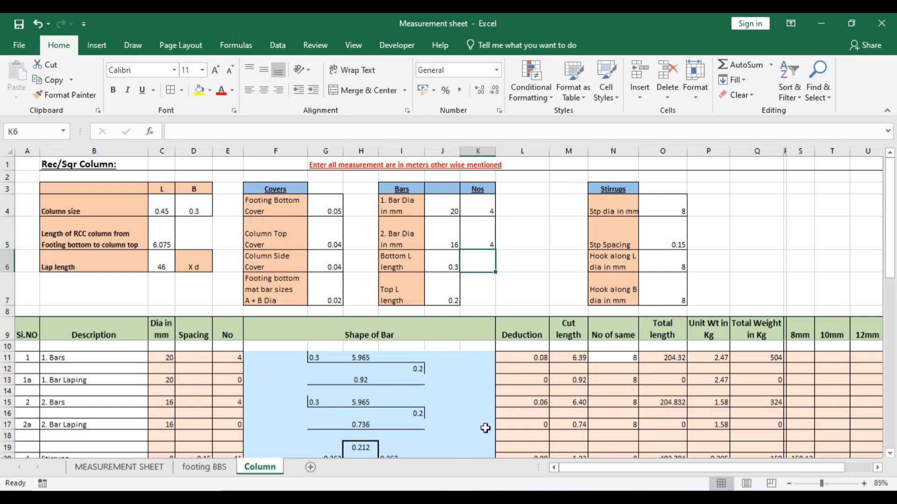
# Check the column bars' bottom L length dimension in the AutoCAD footing detail
pyautogui.click(429, 265)
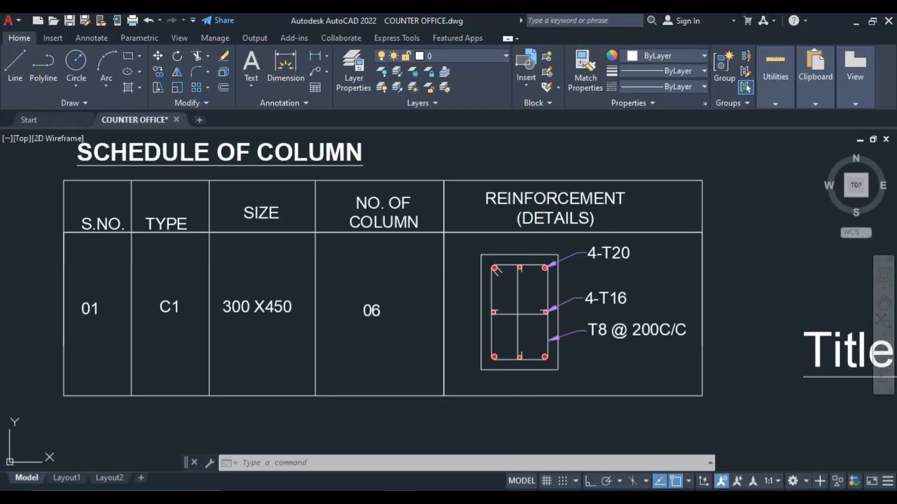
pyautogui.scroll(-5, 365, 300)
pyautogui.moveTo(270, 350)
pyautogui.mouseDown()
pyautogui.moveTo(579, 404)
pyautogui.moveTo(612, 433)
pyautogui.mouseUp()
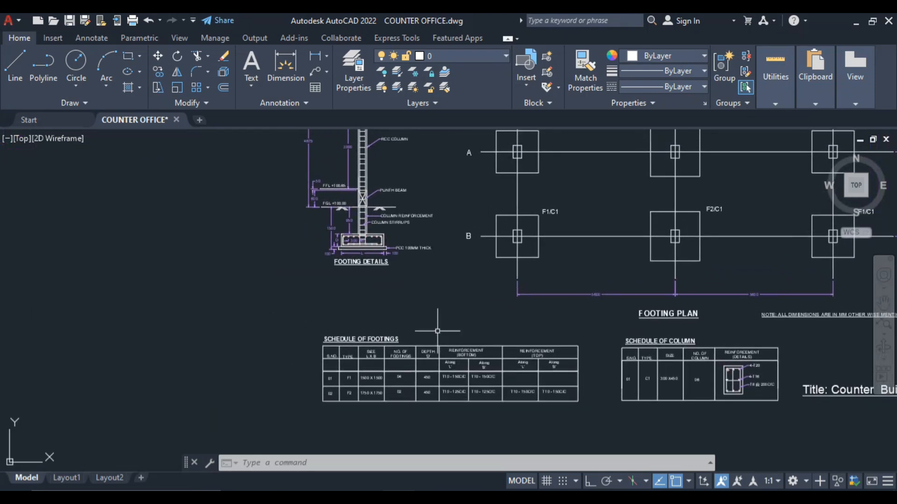
pyautogui.scroll(10, 470, 352)
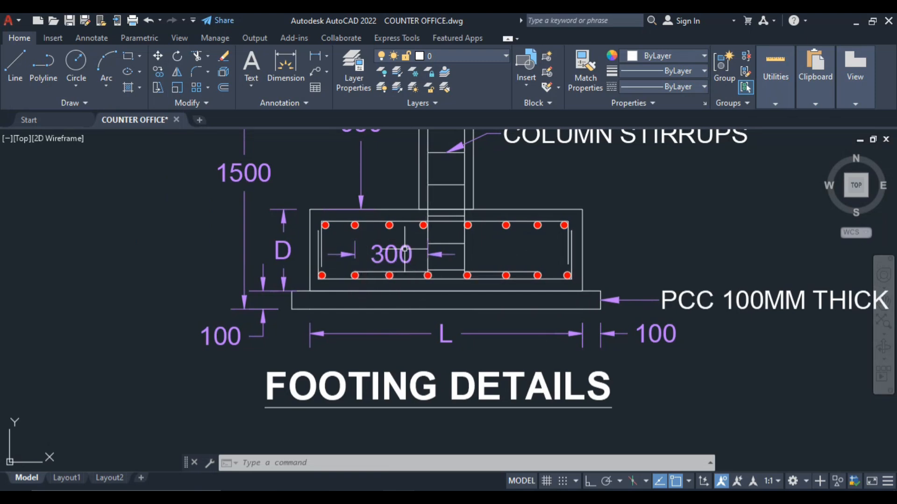
pyautogui.click(458, 498)
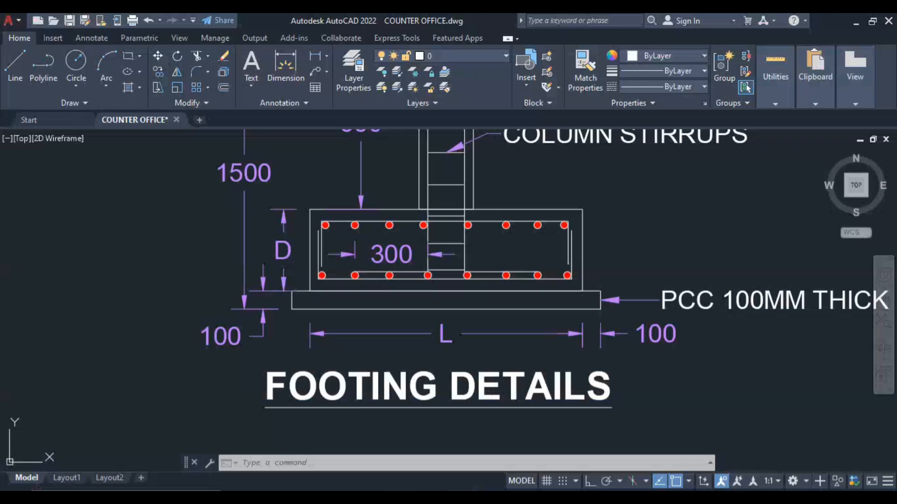
# Delete the 300 bottom bend dimension from the AutoCAD footing detail and set the bottom L length to 0 in the Column sheet
pyautogui.click(386, 257)
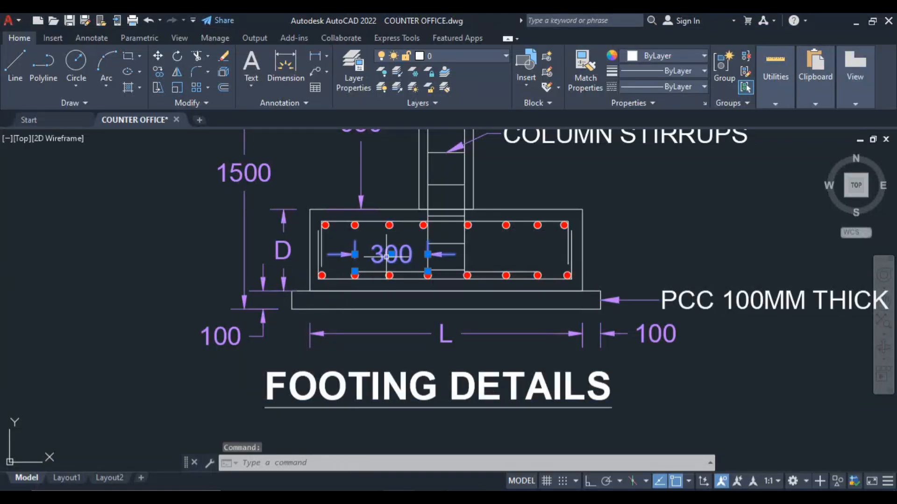
pyautogui.press('Delete')
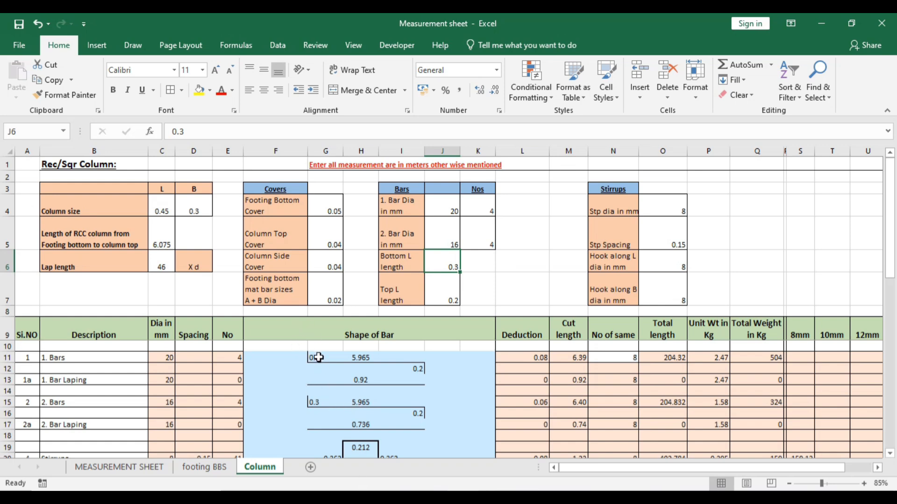
pyautogui.write('0')
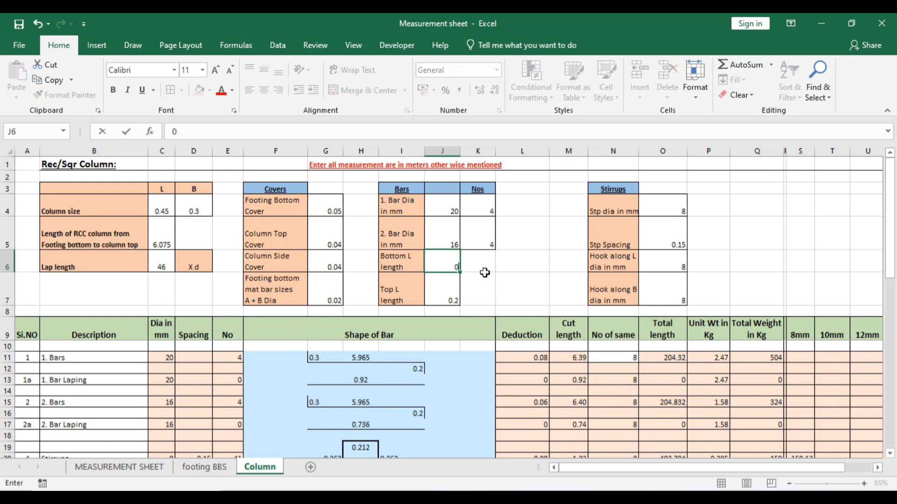
pyautogui.press('Return')
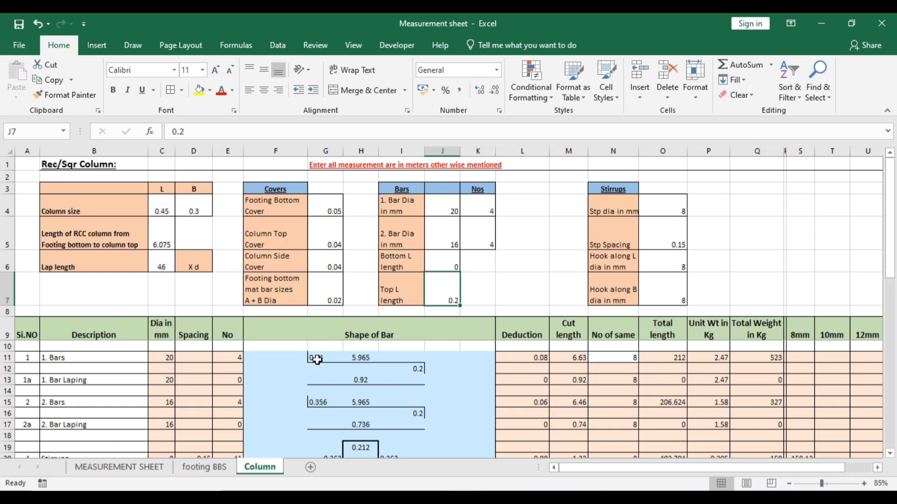
# Set the bottom L length to 0.3 and undo the deletion of the bottom bend dimension in the AutoCAD footing detail
pyautogui.click(439, 256)
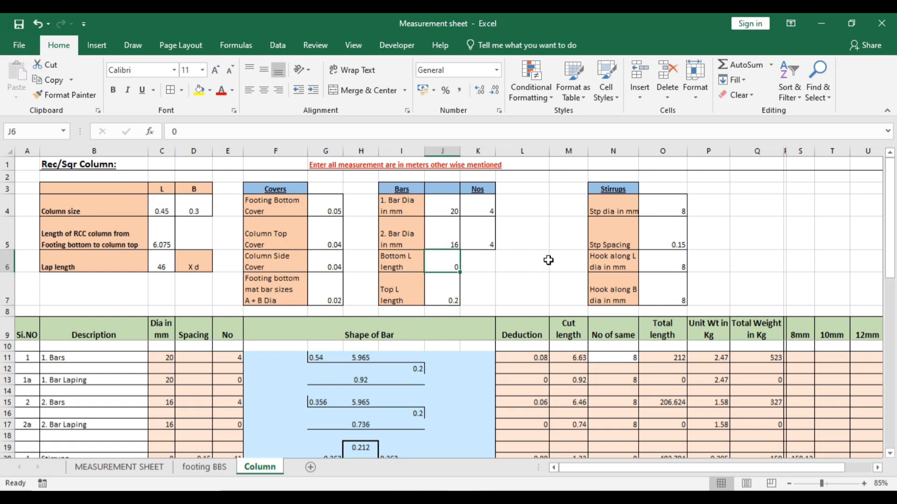
pyautogui.write('0.3')
pyautogui.press('Return')
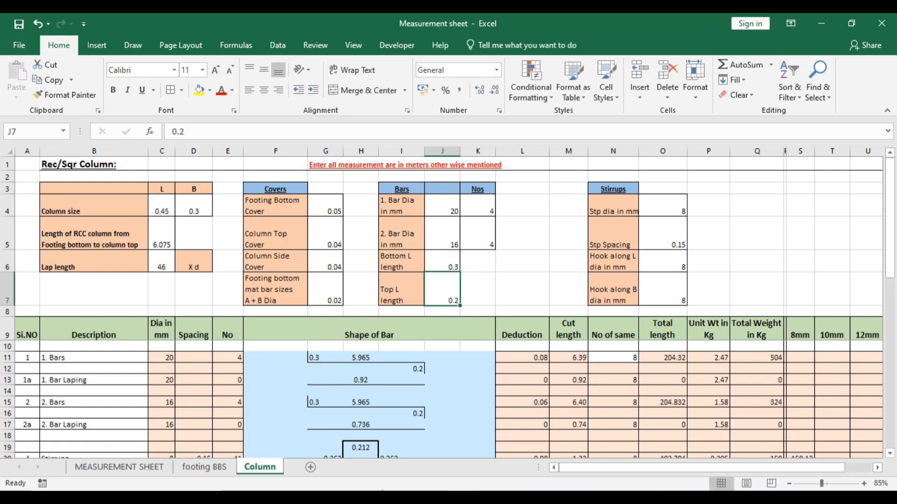
pyautogui.moveTo(462, 499)
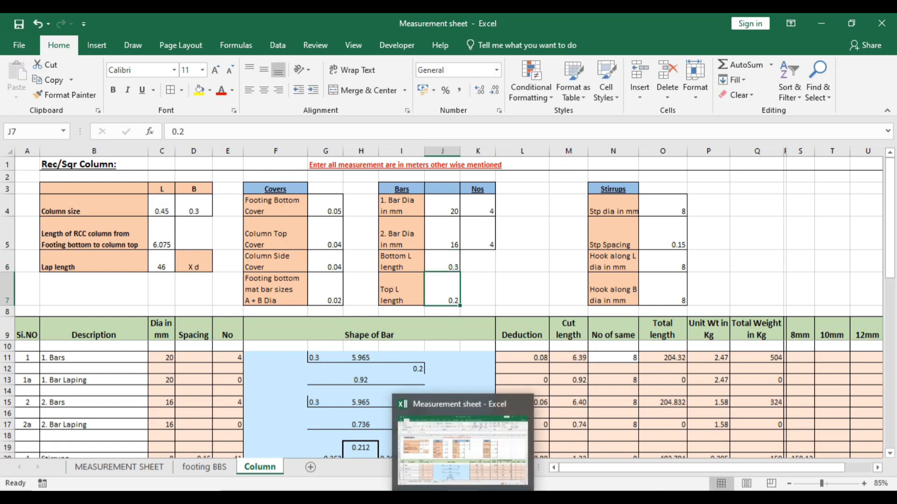
pyautogui.click(426, 499)
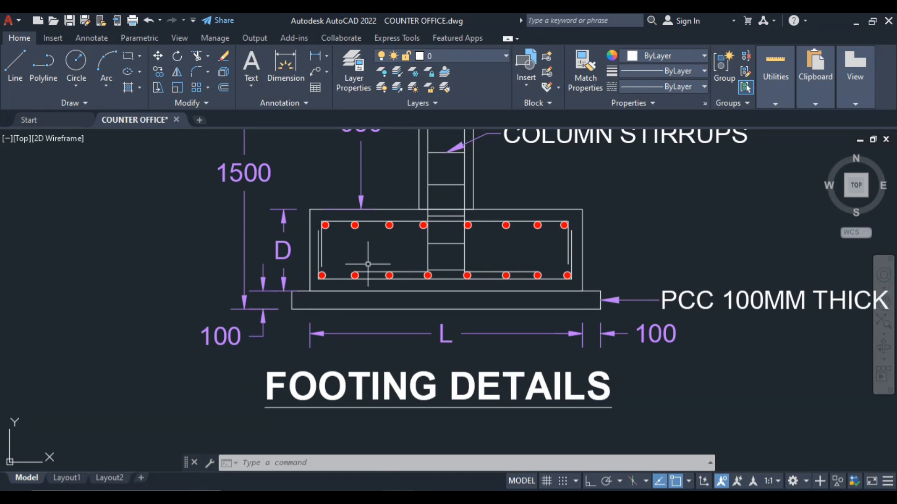
pyautogui.hotkey('ctrl', 'z')
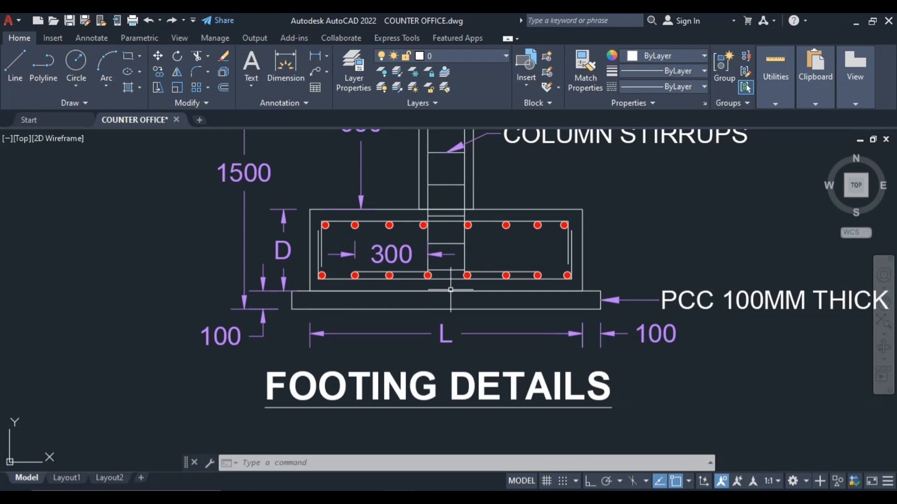
# Check the column bars' top end in the AutoCAD footing detail and set the top L length to 0 in the Column sheet
pyautogui.scroll(-5, 490, 409)
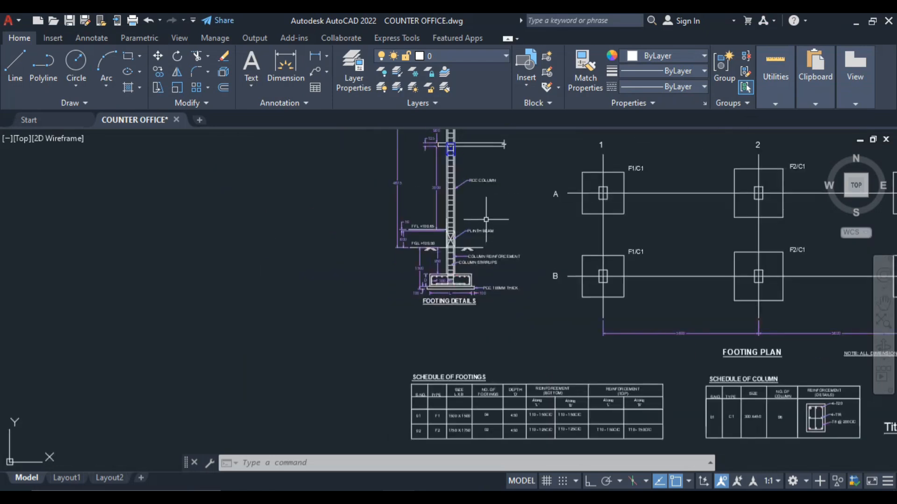
pyautogui.scroll(8, 463, 291)
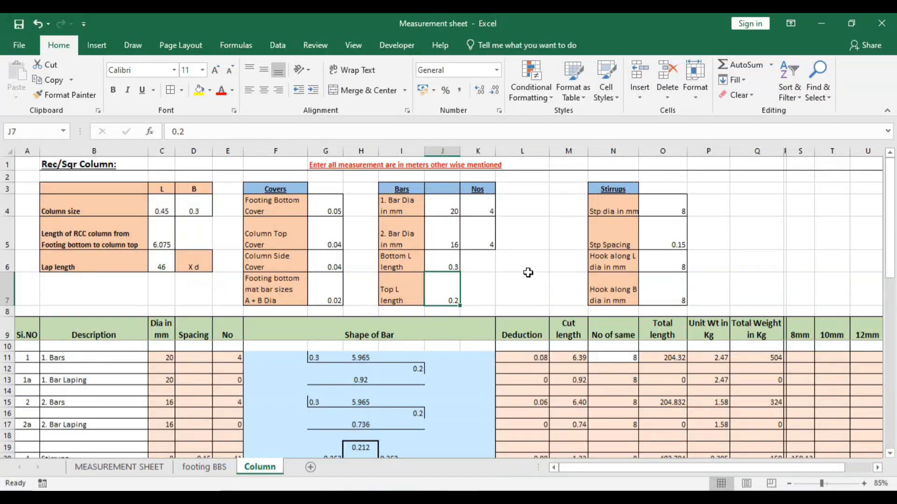
pyautogui.write('0')
pyautogui.press('Return')
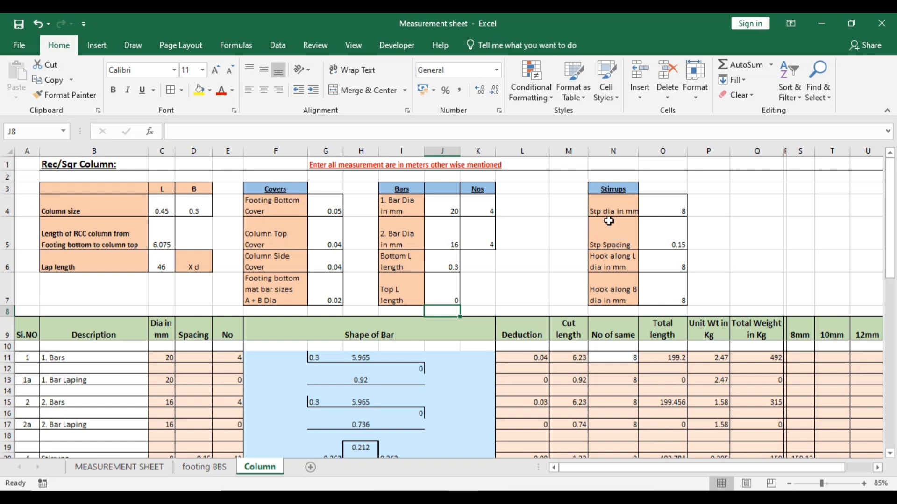
# Check the stirrup diameter and spacing in the AutoCAD column schedule and set the stirrup spacing to 0.2 in the Column sheet
pyautogui.click(680, 211)
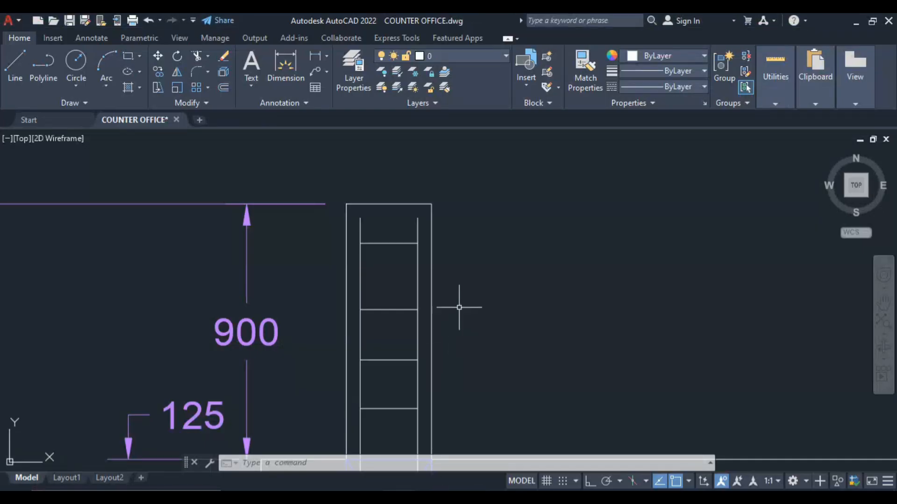
pyautogui.scroll(-5, 460, 304)
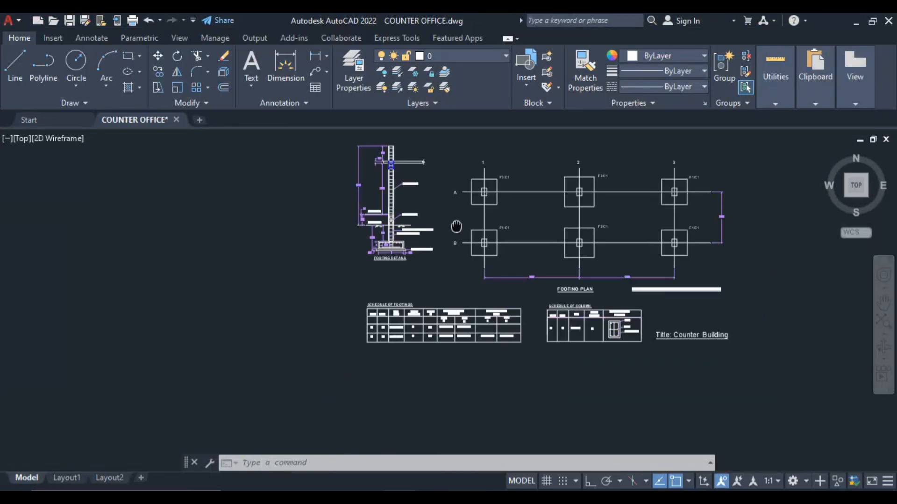
pyautogui.scroll(8, 545, 320)
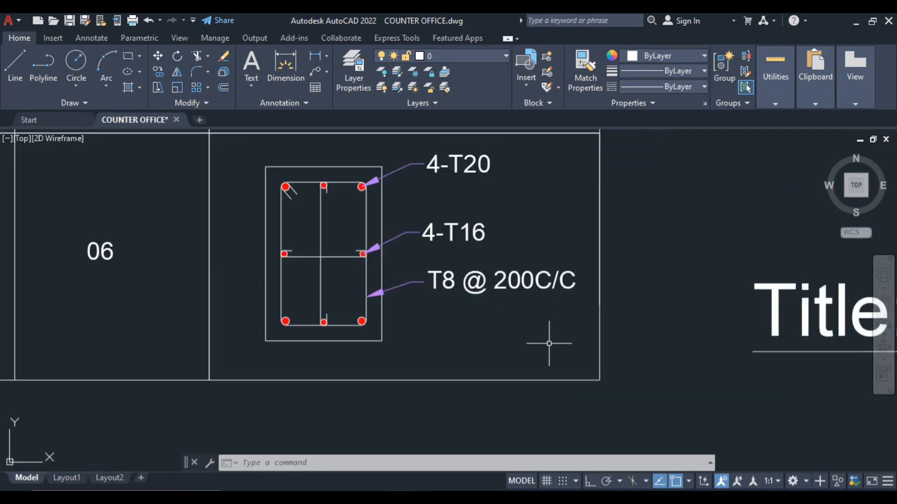
pyautogui.moveTo(549, 344); pyautogui.dragTo(601, 406)
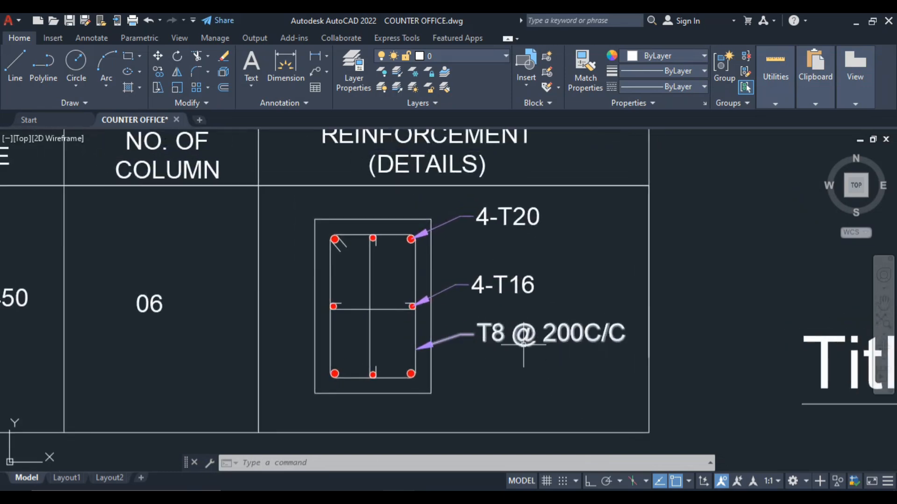
pyautogui.hotkey('alt', 'Tab')
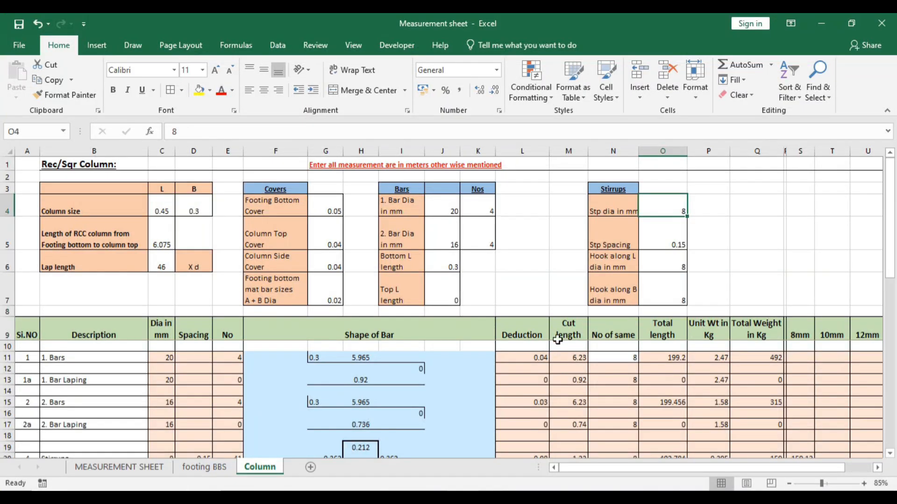
pyautogui.click(671, 242)
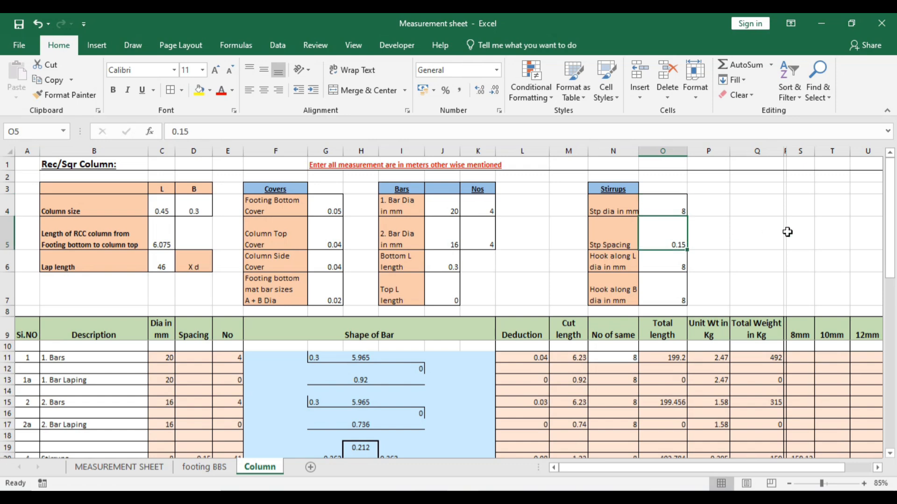
pyautogui.write('0.2')
pyautogui.press('Return')
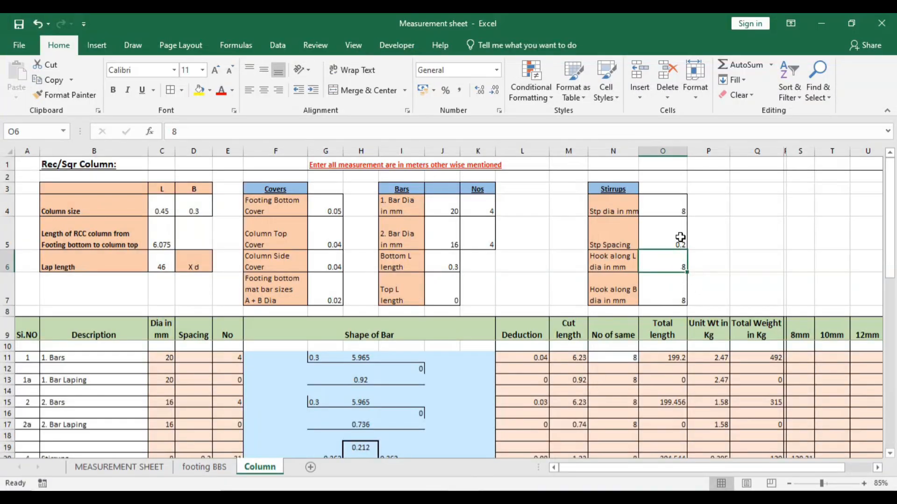
# Check the hook diameter along B and review the stirrup and hook rows of the column bar bending schedule
pyautogui.click(669, 297)
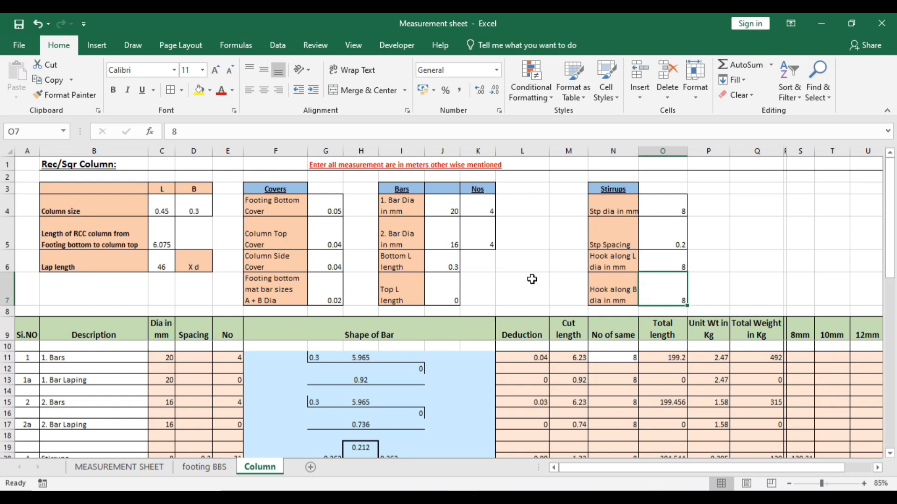
pyautogui.scroll(-3, 497, 337)
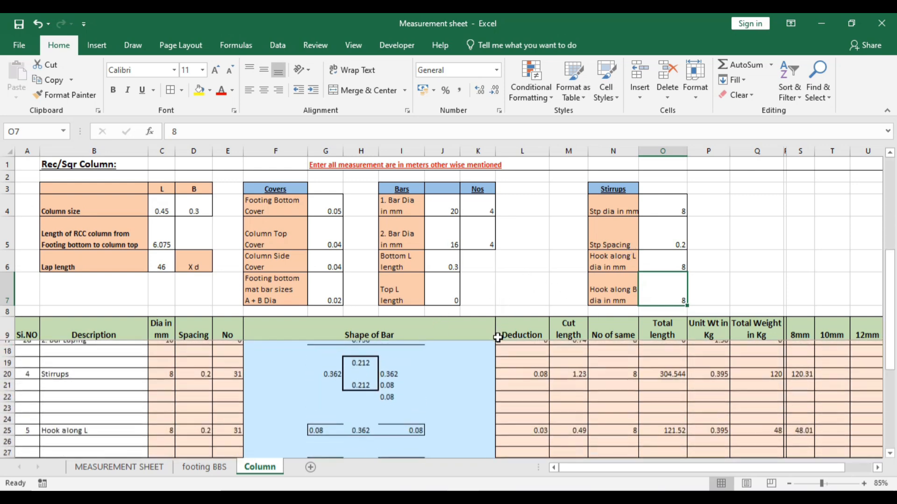
pyautogui.scroll(3, 498, 337)
pyautogui.moveTo(655, 468); pyautogui.dragTo(655, 468)
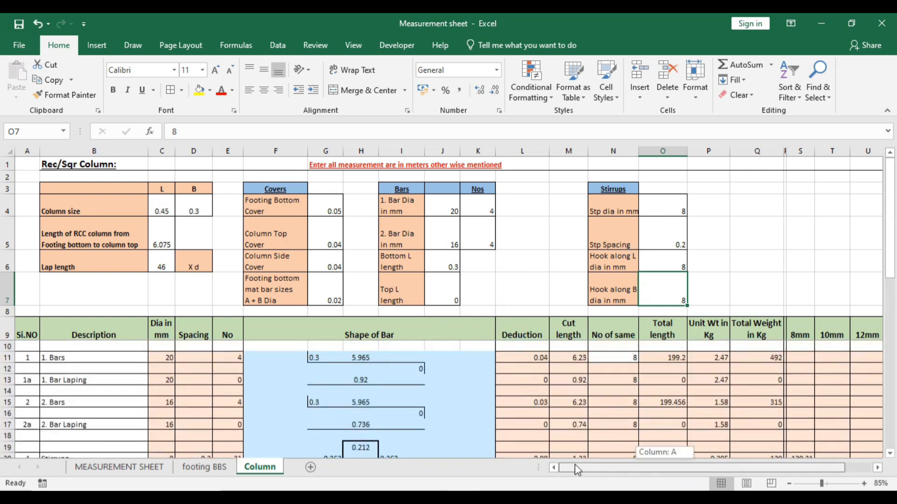
pyautogui.moveTo(555, 469); pyautogui.dragTo(554, 470)
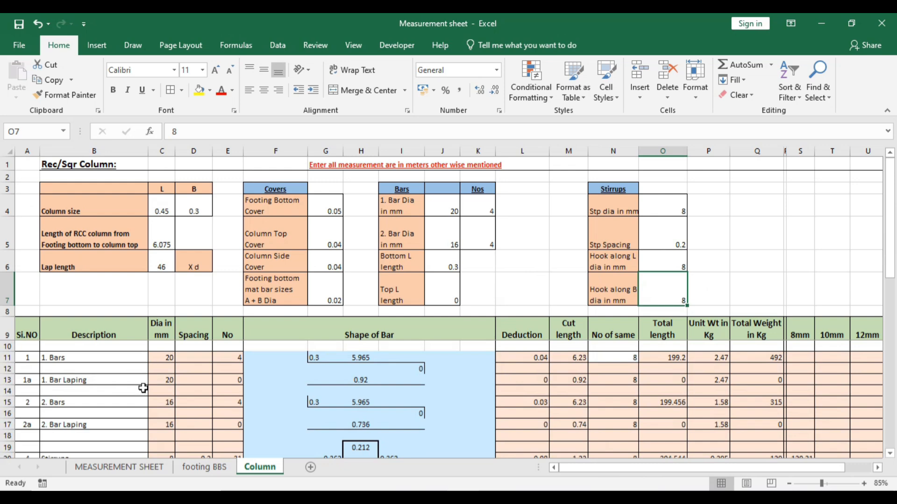
# Set the number of same columns to 6 in the first main bar row of the column bar bending schedule
pyautogui.click(618, 357)
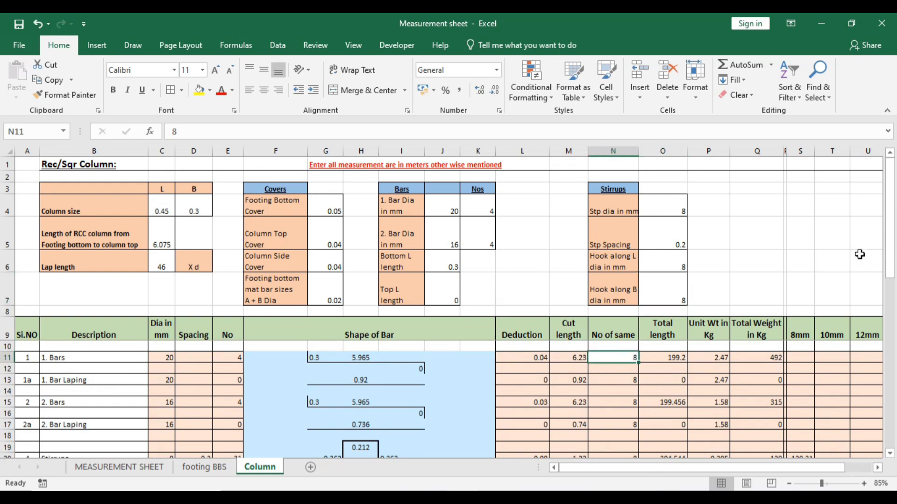
pyautogui.write('6')
pyautogui.press('Return')
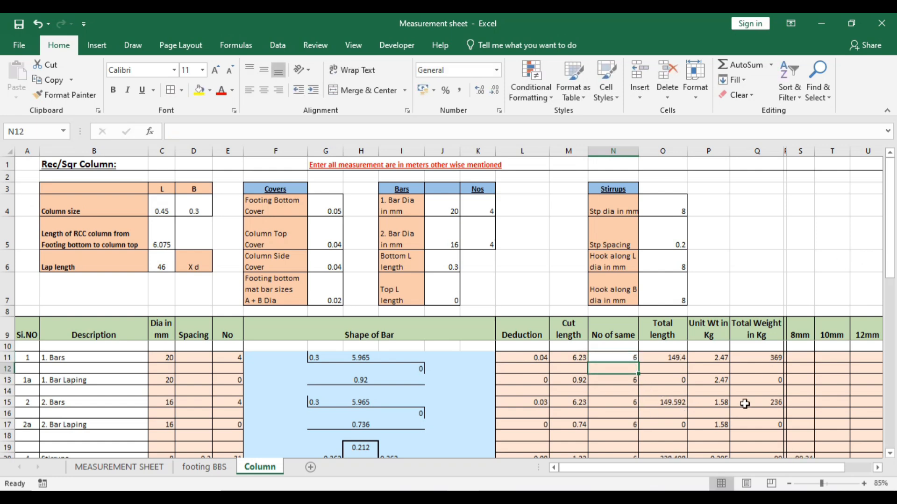
# Review the column schedule's total weight in MT, its breakdown by bar diameter, and the bar, stirrup and hook rows
pyautogui.scroll(-7, 750, 402)
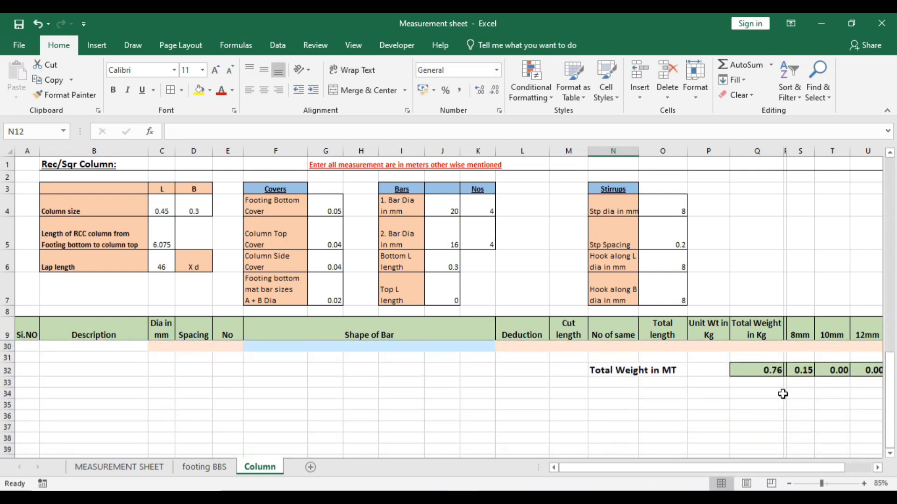
pyautogui.scroll(2, 785, 382)
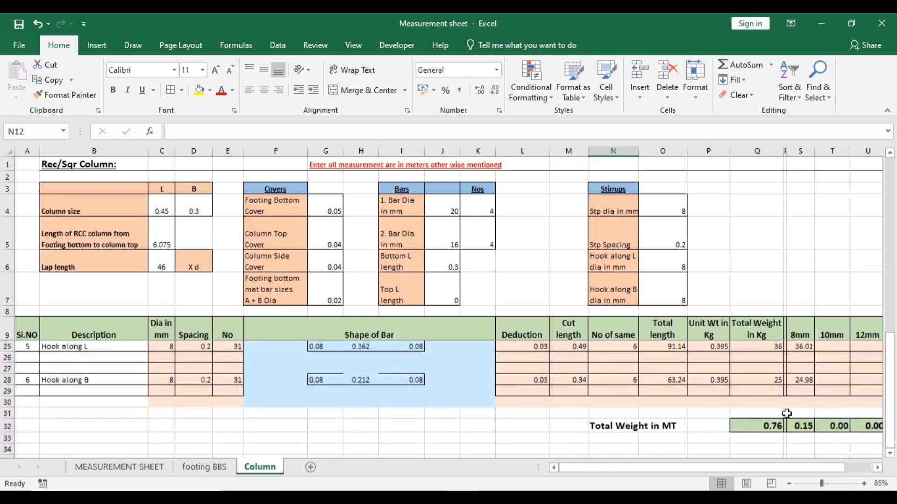
pyautogui.moveTo(769, 467); pyautogui.dragTo(795, 467)
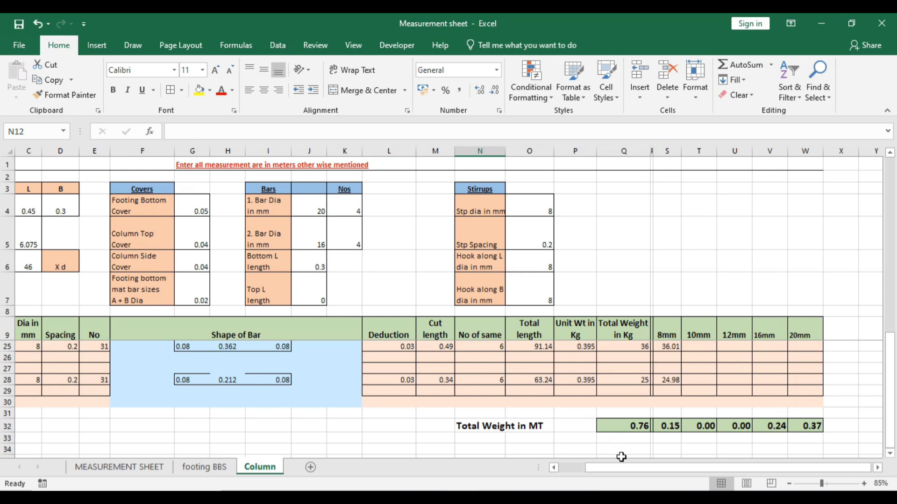
pyautogui.moveTo(630, 471); pyautogui.dragTo(603, 469)
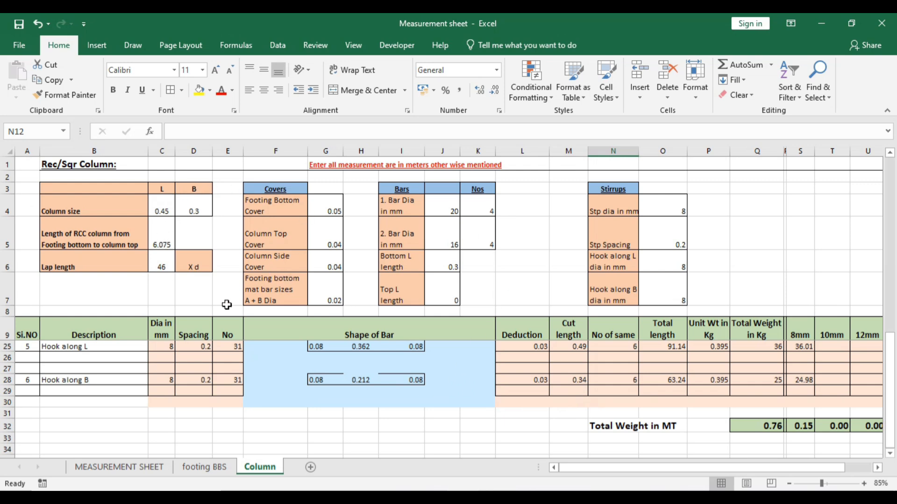
pyautogui.scroll(5, 237, 405)
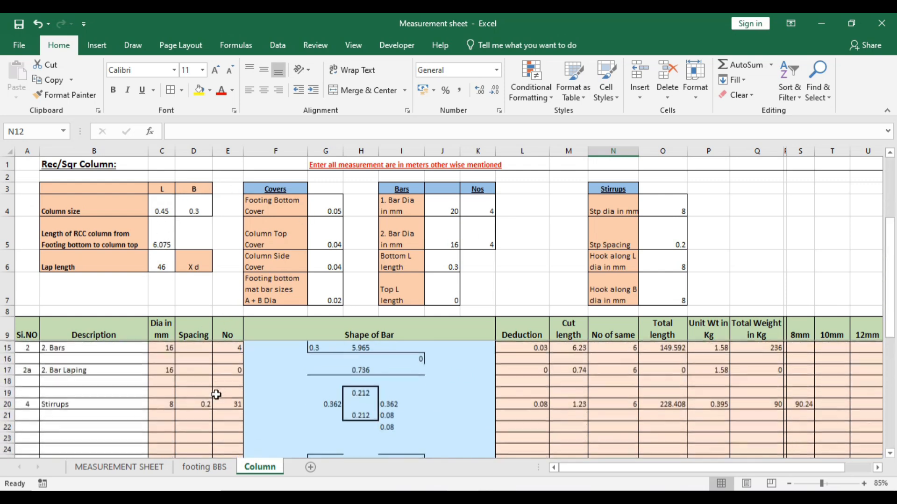
pyautogui.scroll(-2, 222, 369)
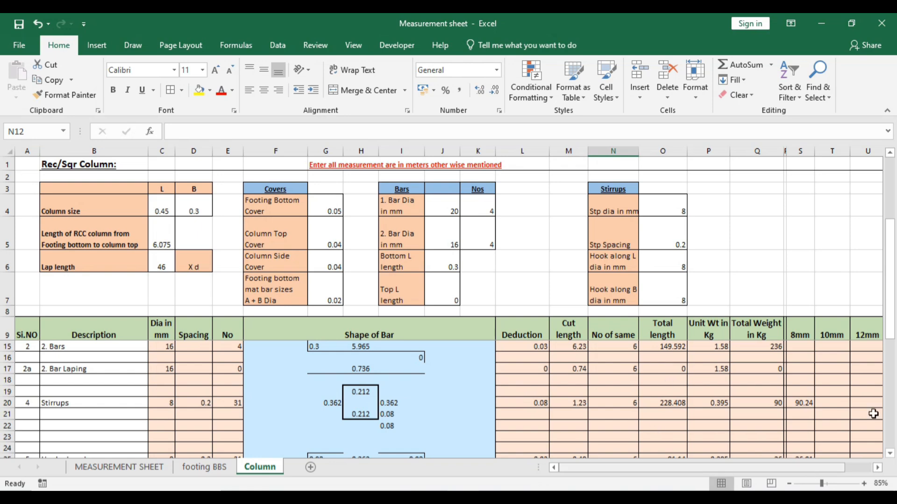
pyautogui.scroll(2, 644, 421)
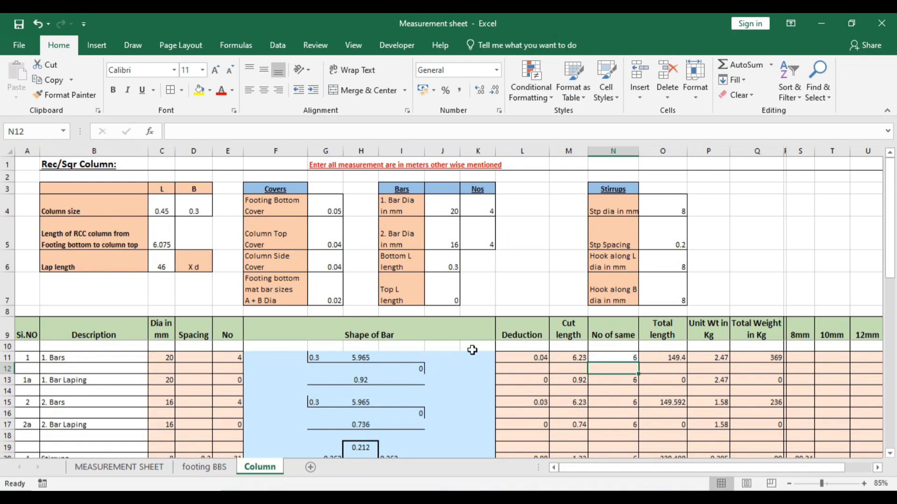
# Compare the C1 reinforcement quantity in the measurement sheet with the Column sheet's total weight and inspect the formula linking its L value
pyautogui.click(145, 469)
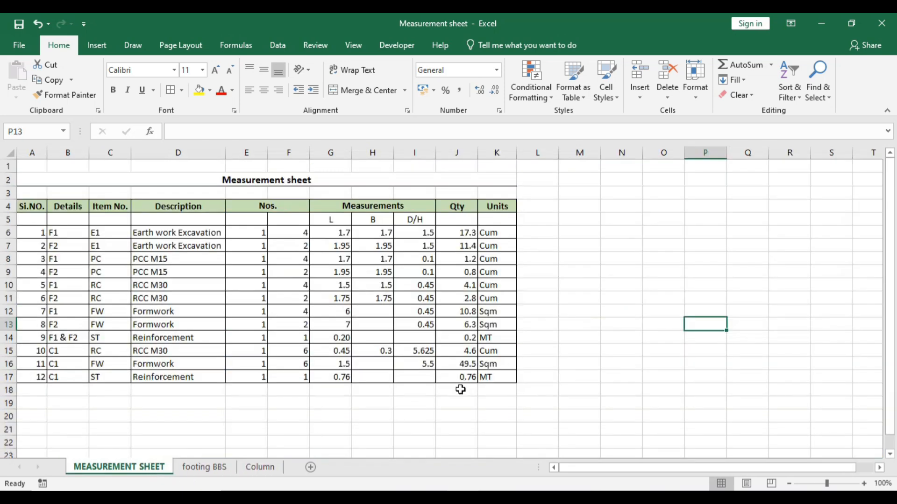
pyautogui.click(260, 467)
pyautogui.scroll(-6, 696, 334)
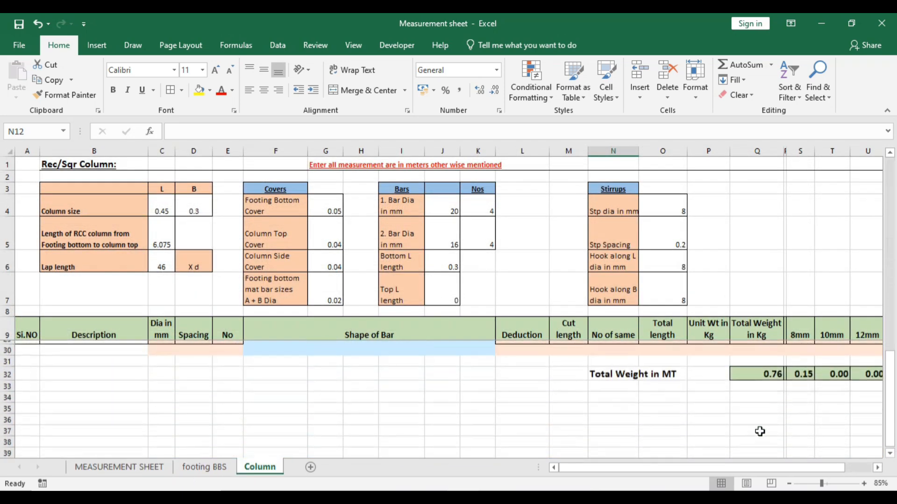
pyautogui.click(112, 469)
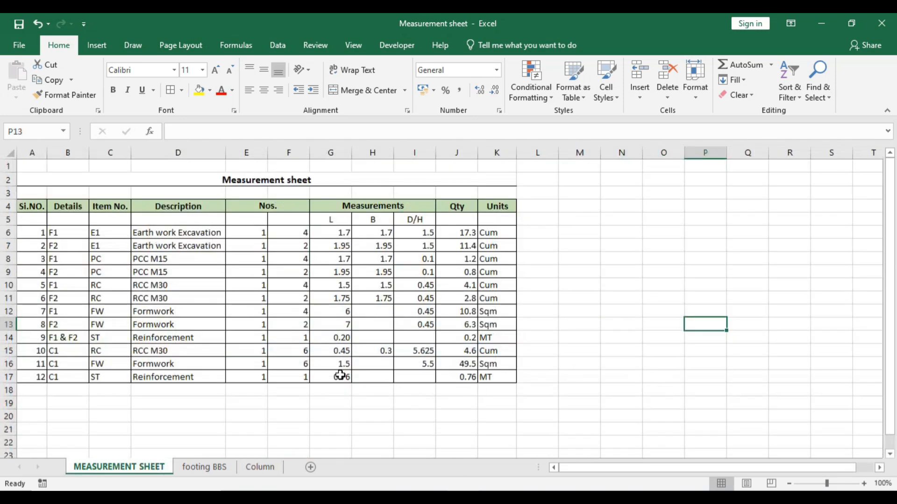
pyautogui.click(341, 377)
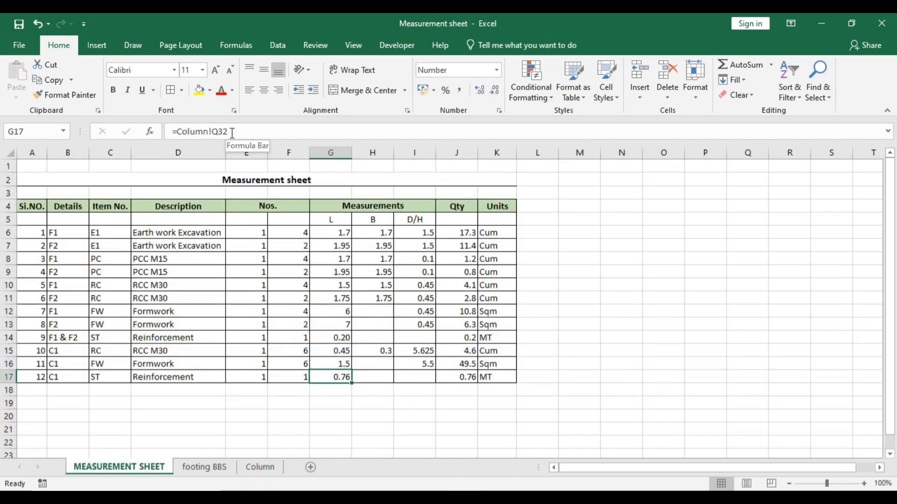
# Switch to the AutoCAD drawing and look over the whole footing plan, footing details and the footing and column schedules
pyautogui.click(390, 394)
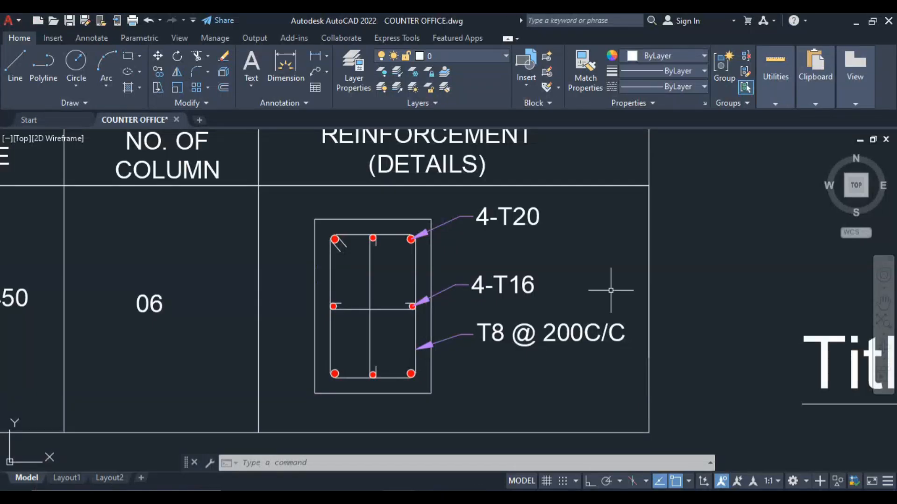
pyautogui.scroll(-5, 697, 321)
pyautogui.moveTo(696, 321); pyautogui.dragTo(693, 410)
pyautogui.moveTo(692, 286)
pyautogui.mouseDown()
pyautogui.moveTo(692, 366)
pyautogui.moveTo(686, 334)
pyautogui.mouseUp()
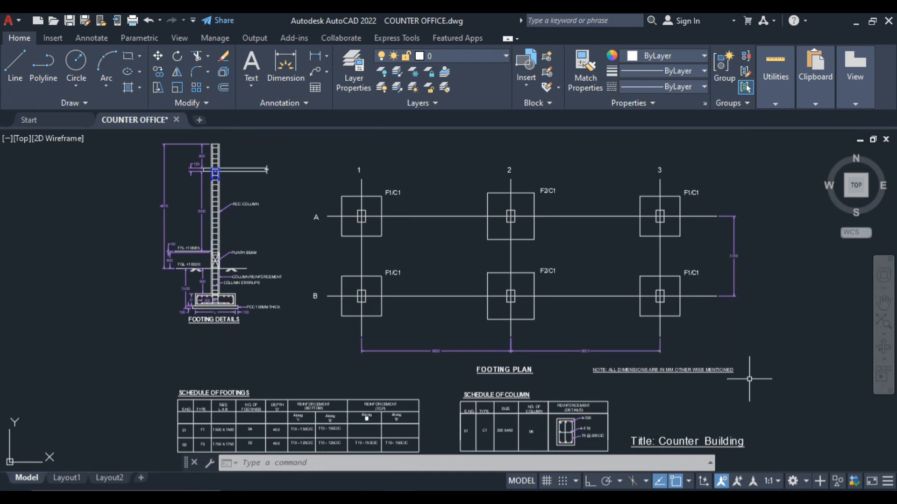
pyautogui.click(722, 498)
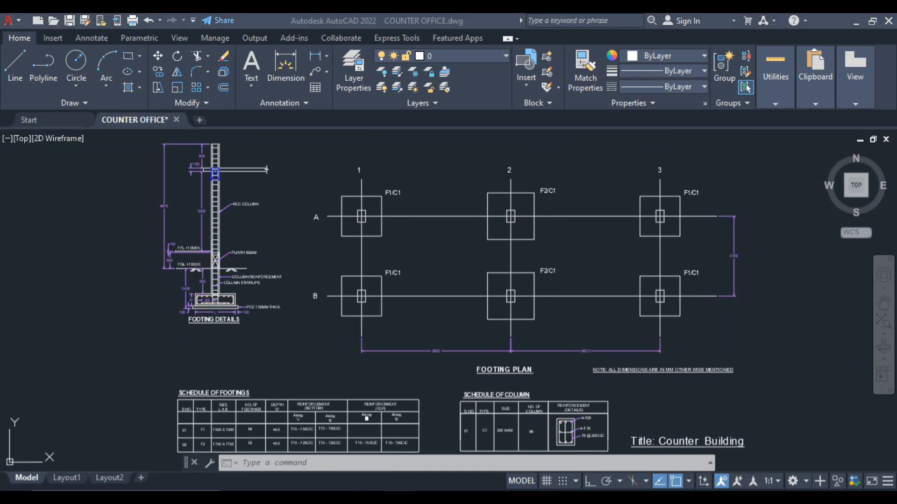